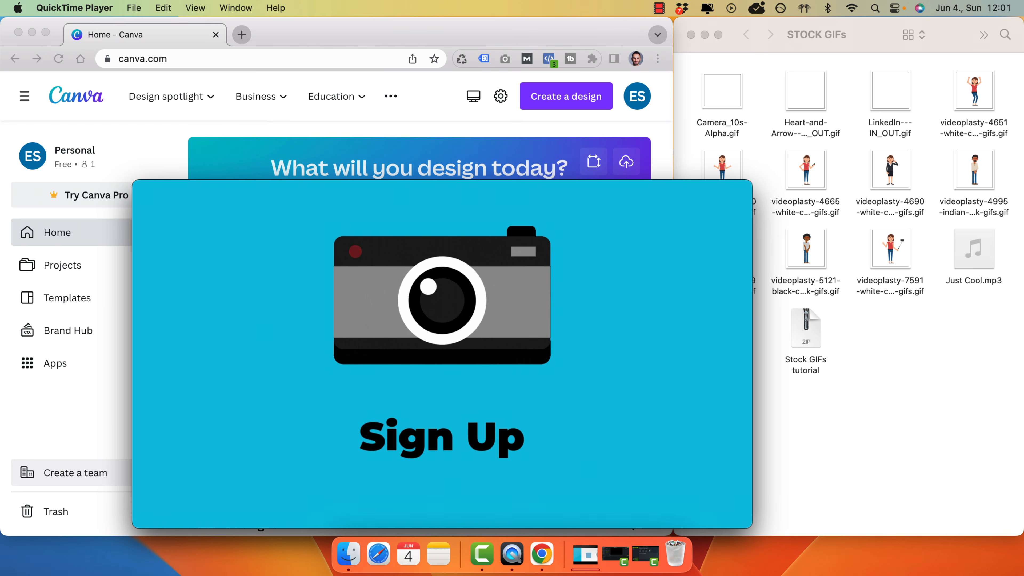
# - Look through the voice-over, music and animated GIF files in the STOCK GIFs folder
pyautogui.click(894, 456)
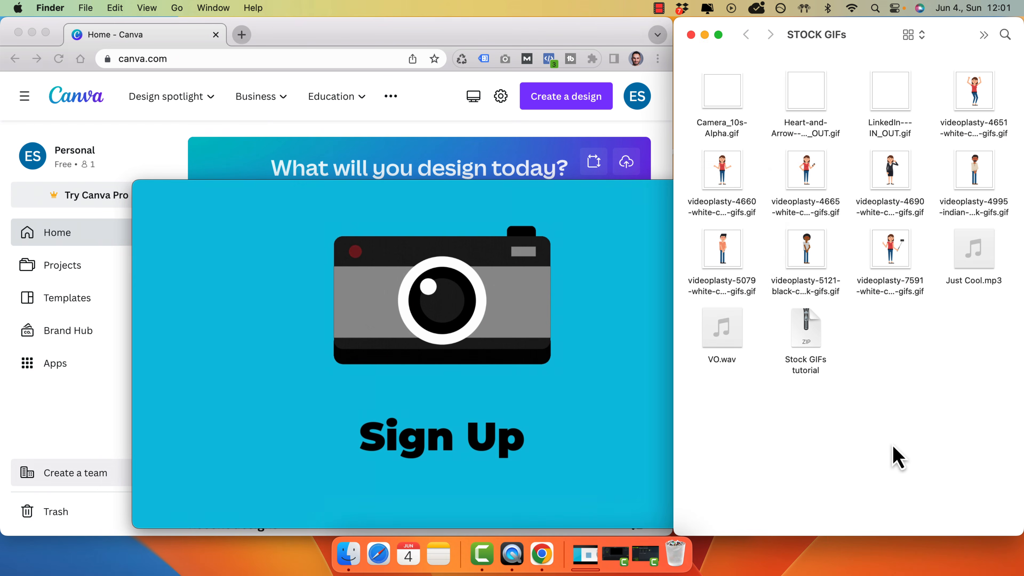
pyautogui.moveTo(682, 394); pyautogui.dragTo(1017, 79)
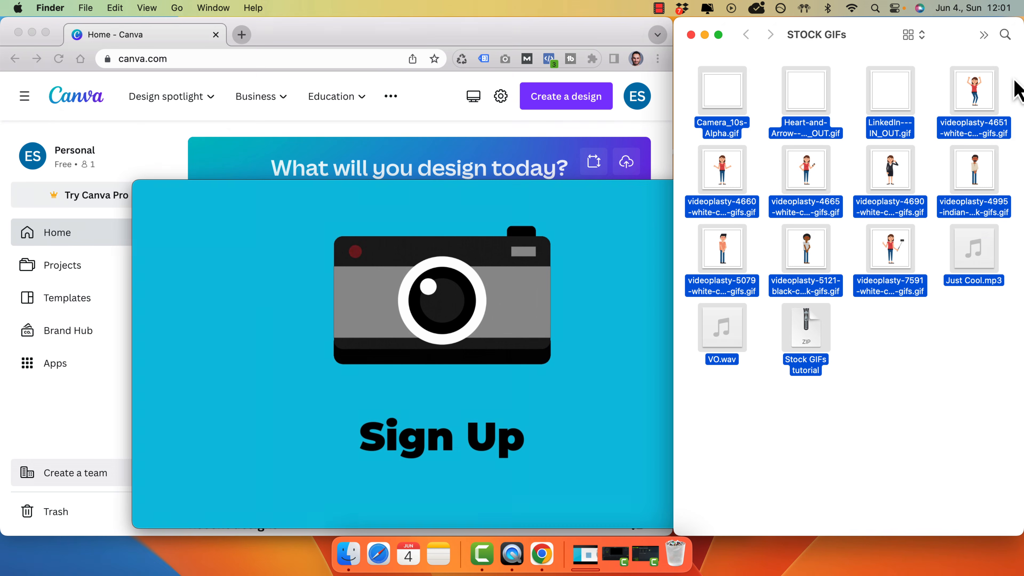
pyautogui.click(912, 506)
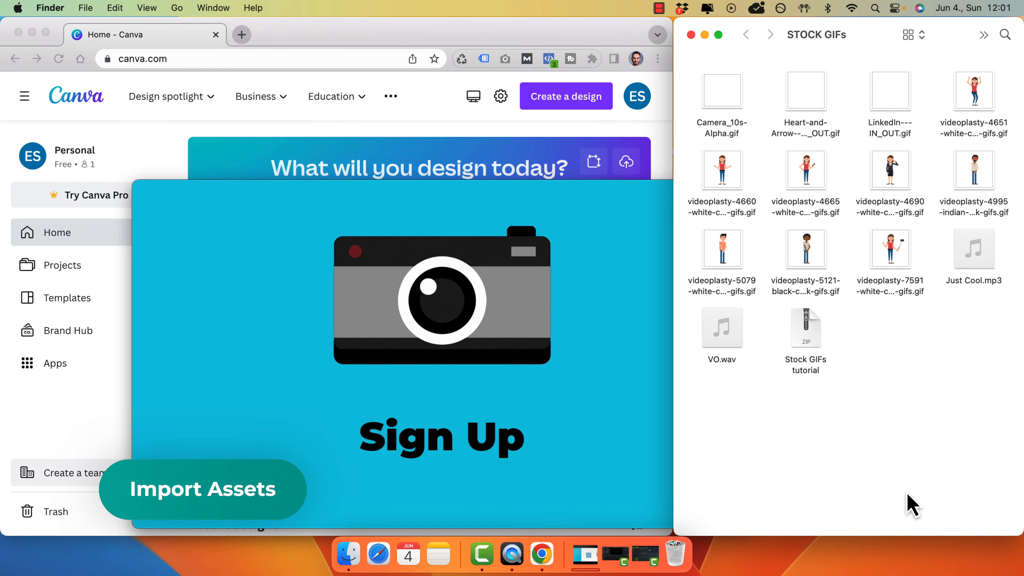
pyautogui.click(727, 355)
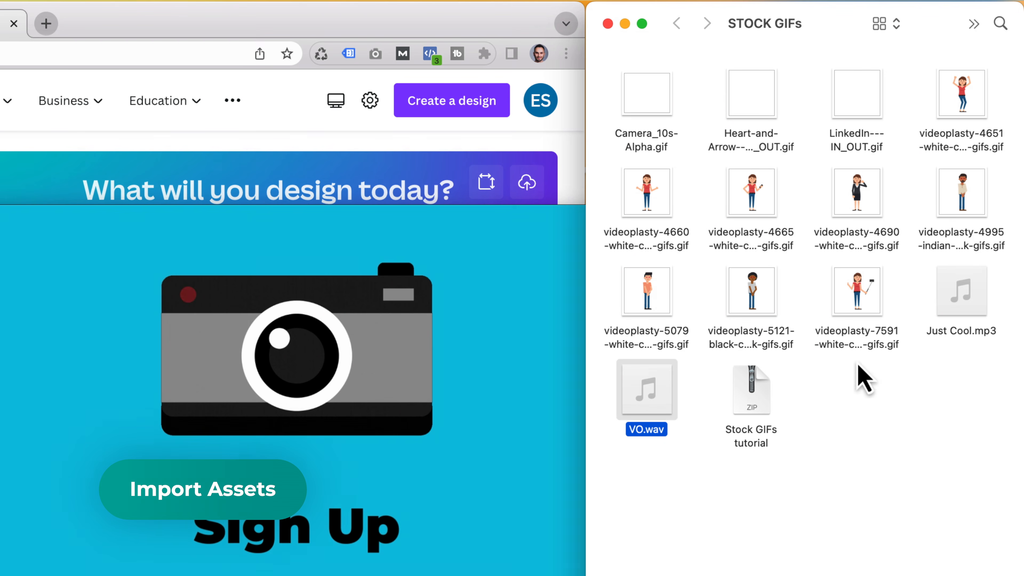
pyautogui.click(950, 311)
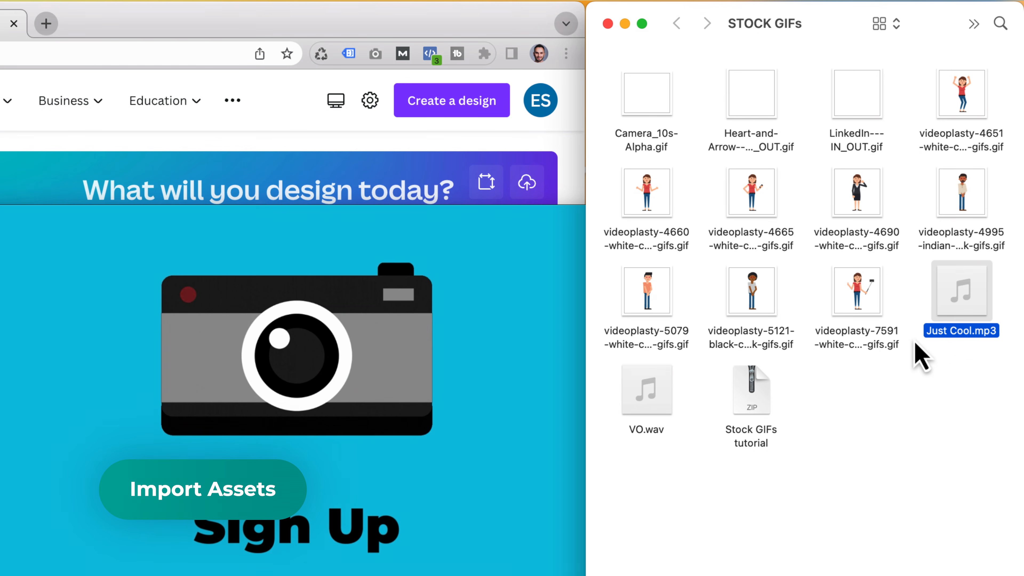
pyautogui.click(967, 125)
pyautogui.click(960, 223)
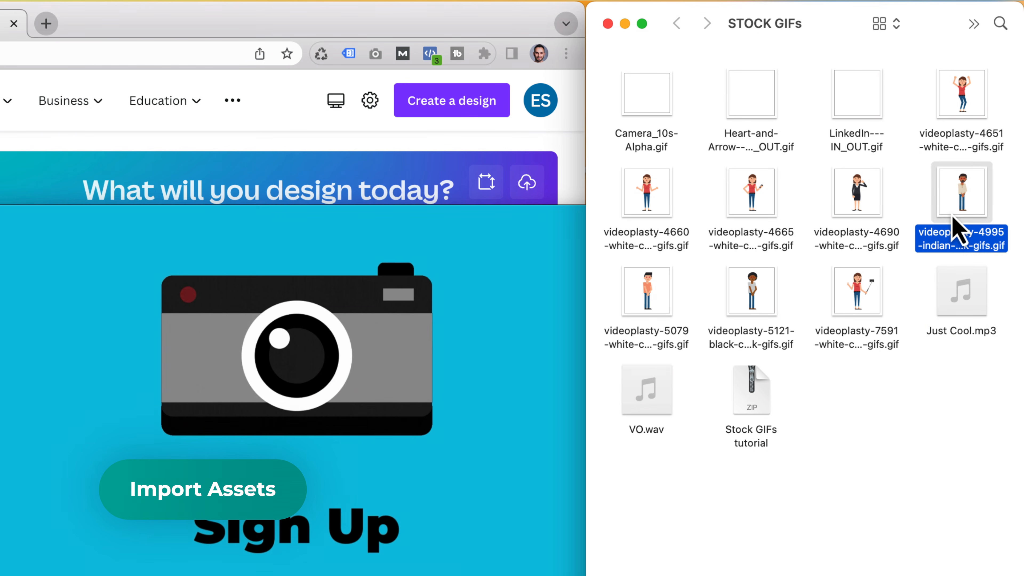
pyautogui.click(857, 226)
pyautogui.click(753, 226)
pyautogui.click(646, 222)
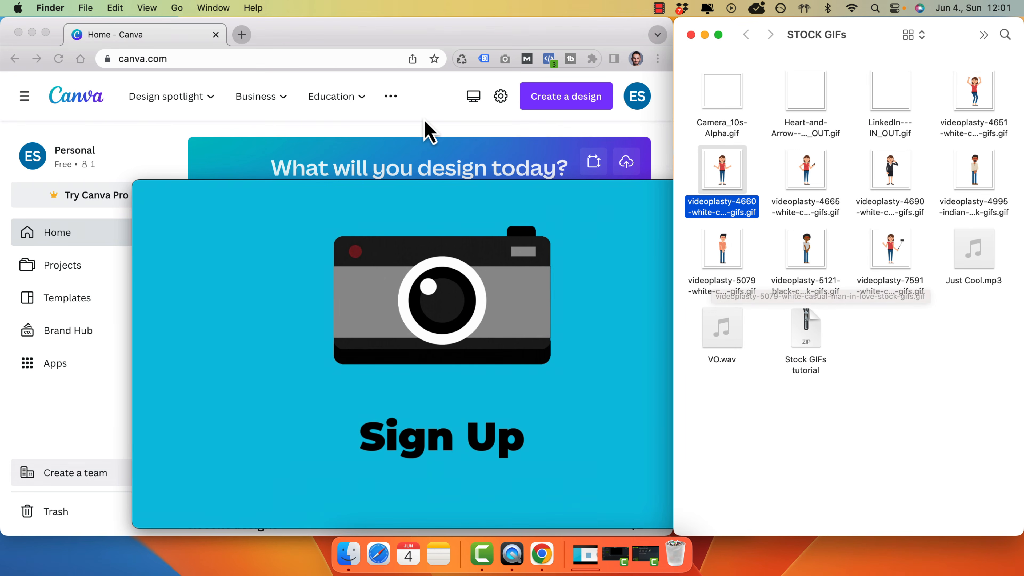
# - Switch to Canva in the browser, search the design types for "video" and create a new blank Video design
pyautogui.click(429, 131)
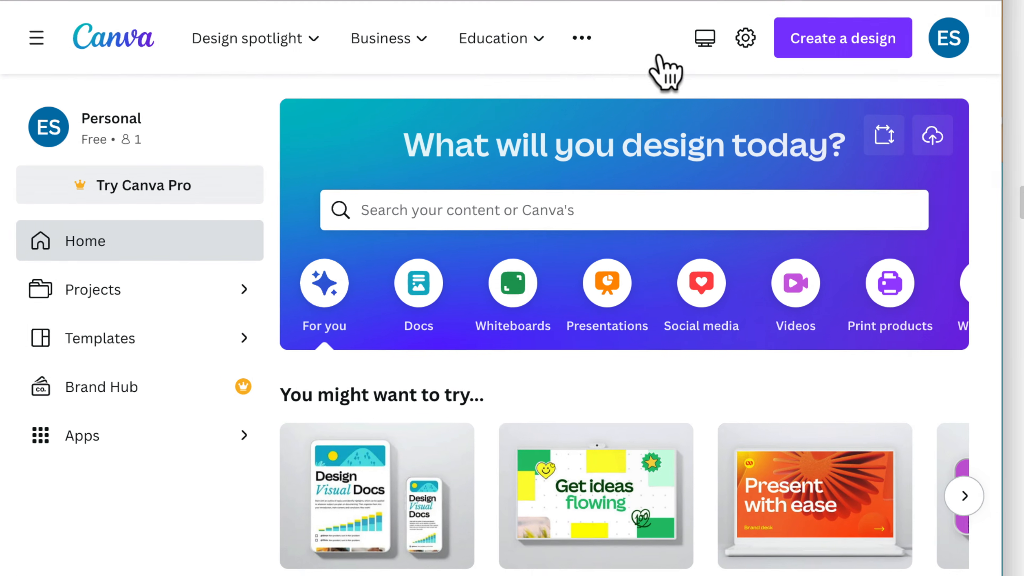
pyautogui.click(541, 96)
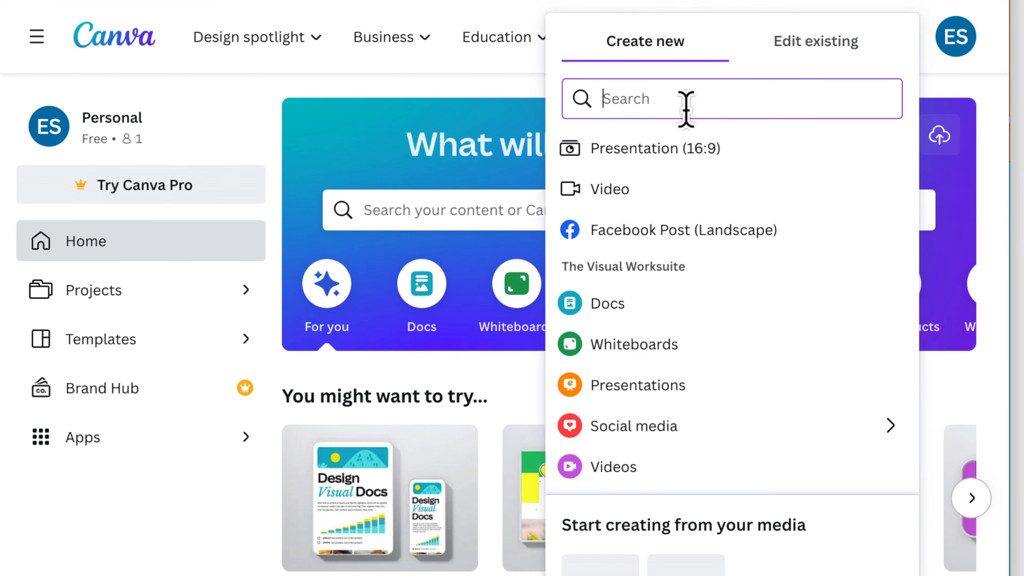
pyautogui.write('video')
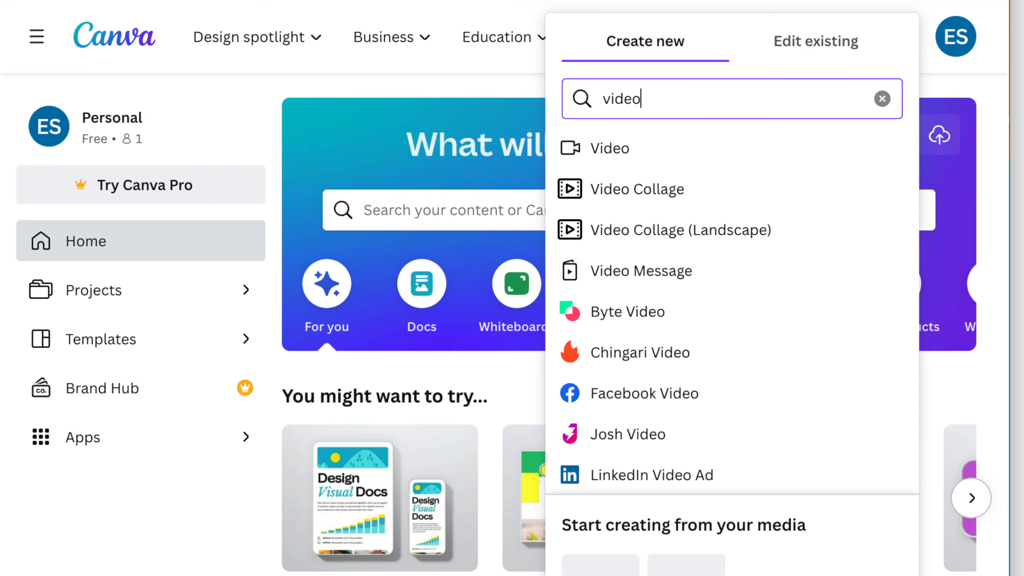
pyautogui.click(610, 157)
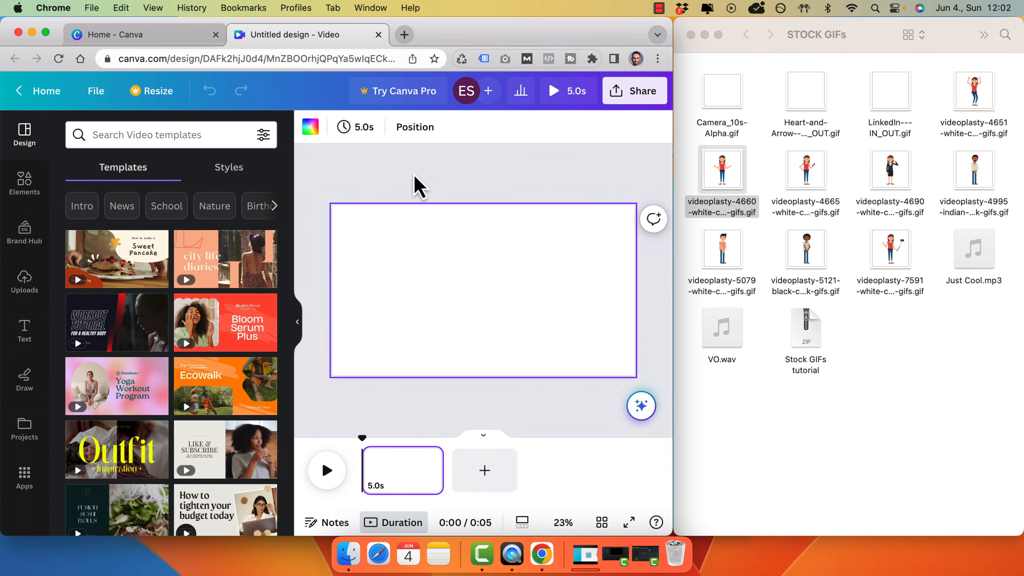
# - Upload VO.wav and Just Cool.mp3 from the STOCK GIFs folder to the design's audio uploads
pyautogui.click(25, 282)
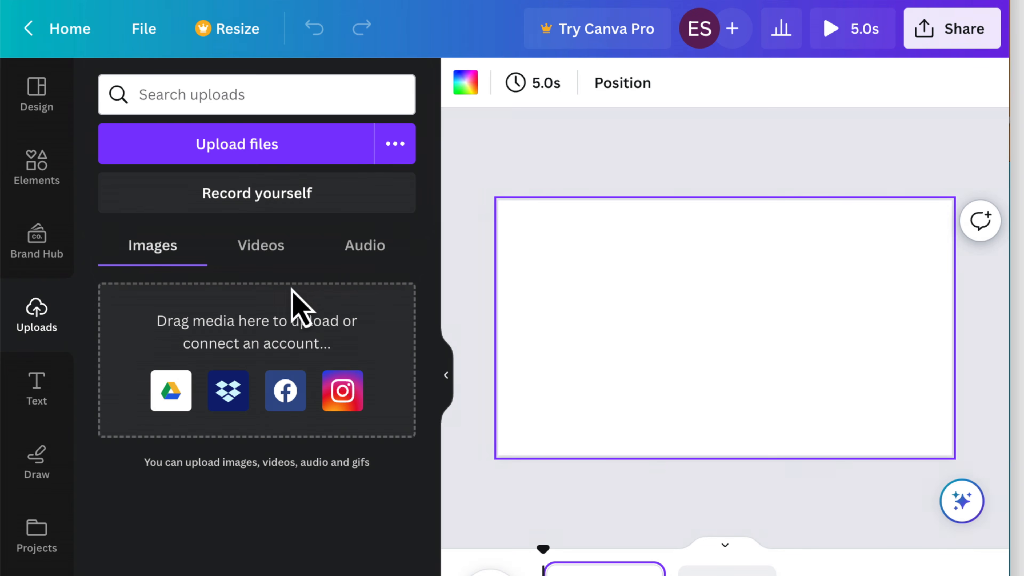
pyautogui.click(365, 269)
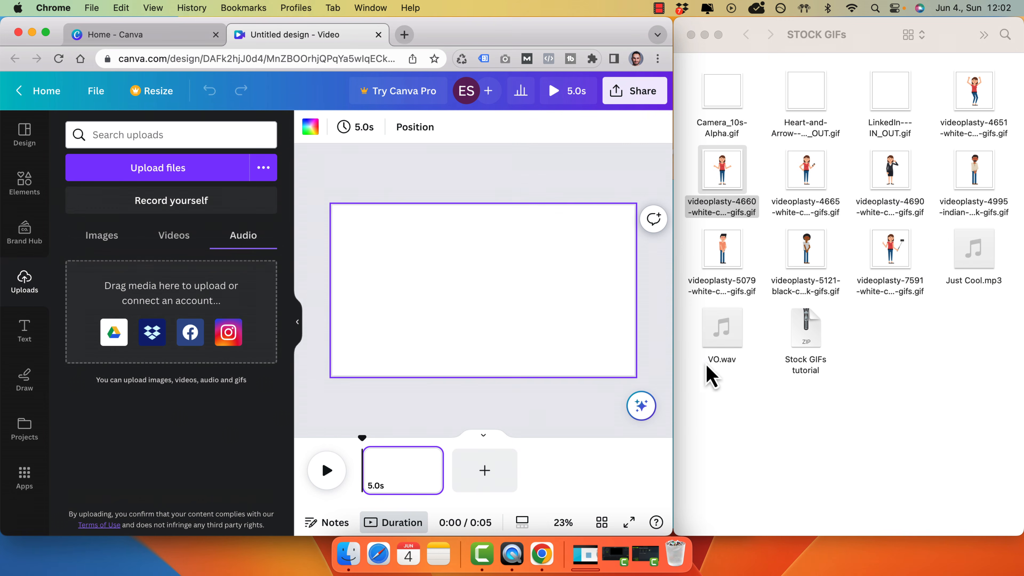
pyautogui.click(723, 356)
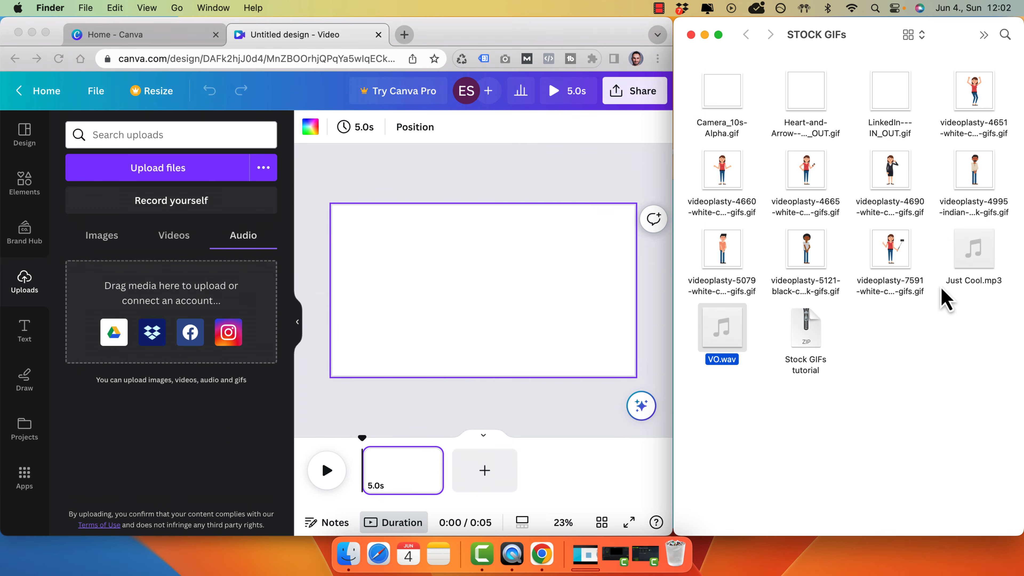
pyautogui.keyDown('super'); pyautogui.click(972, 275); pyautogui.keyUp('super')
pyautogui.moveTo(972, 274); pyautogui.dragTo(190, 347)
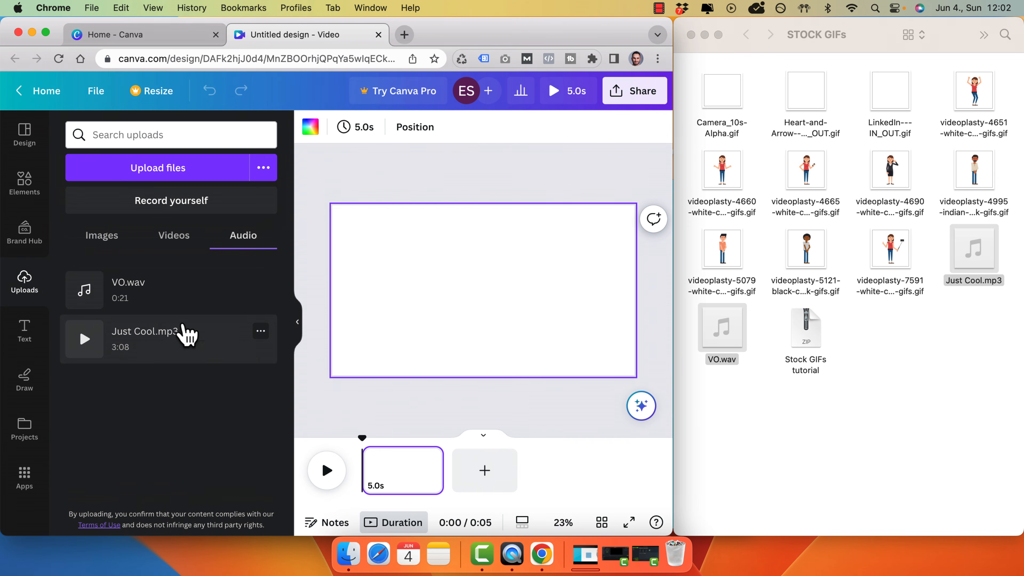
# - Upload the eleven GIF files from the STOCK GIFs folder to the video uploads, leaving out the audio and ZIP files
pyautogui.click(174, 250)
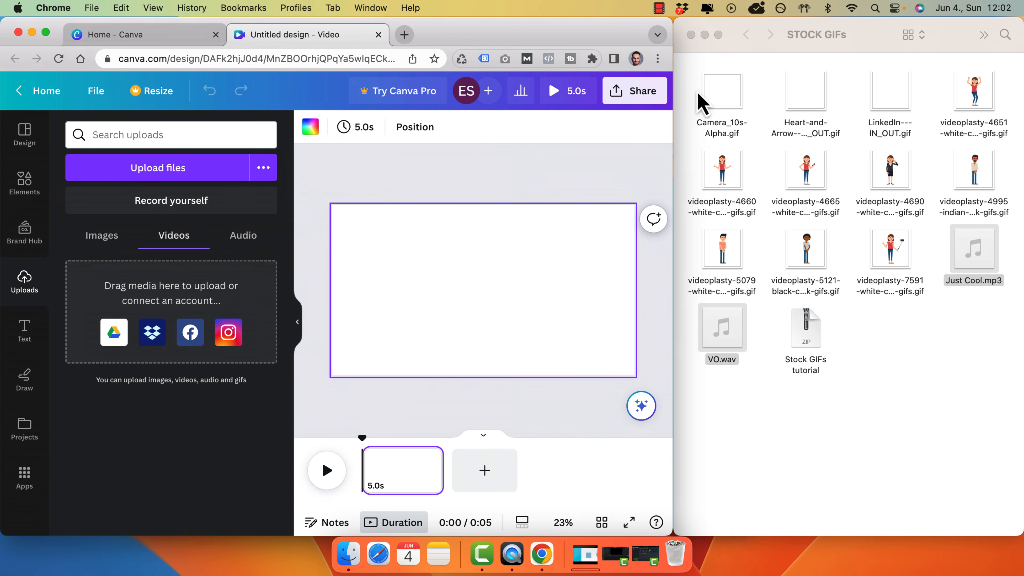
pyautogui.moveTo(689, 76); pyautogui.dragTo(1005, 279)
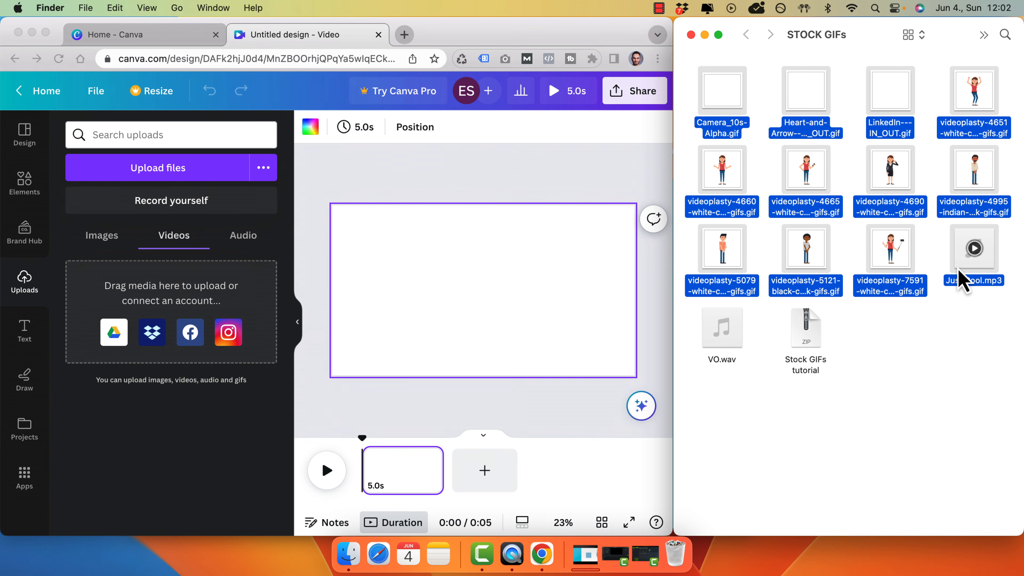
pyautogui.keyDown('super'); pyautogui.click(963, 283); pyautogui.keyUp('super')
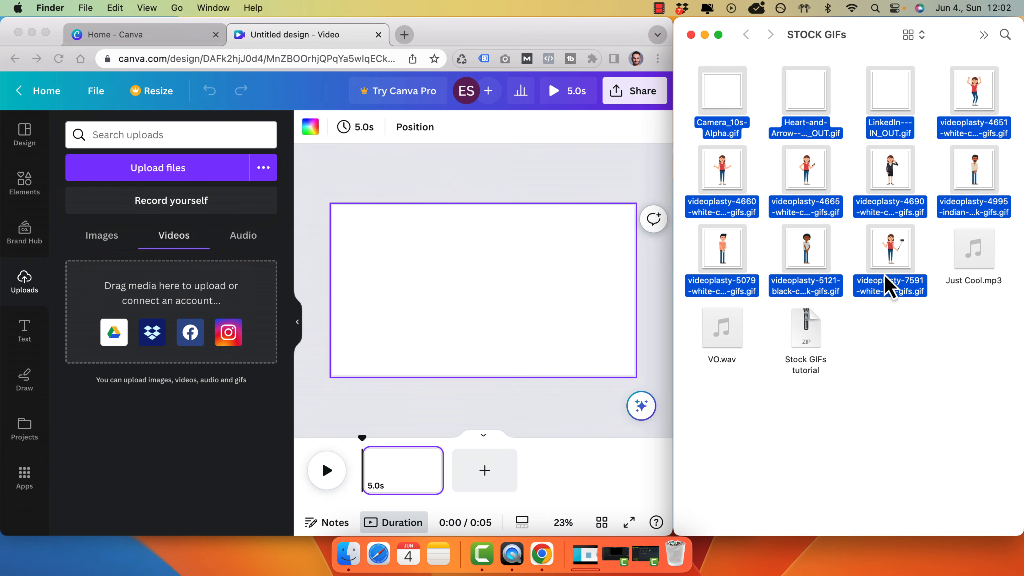
pyautogui.moveTo(822, 187); pyautogui.dragTo(152, 339)
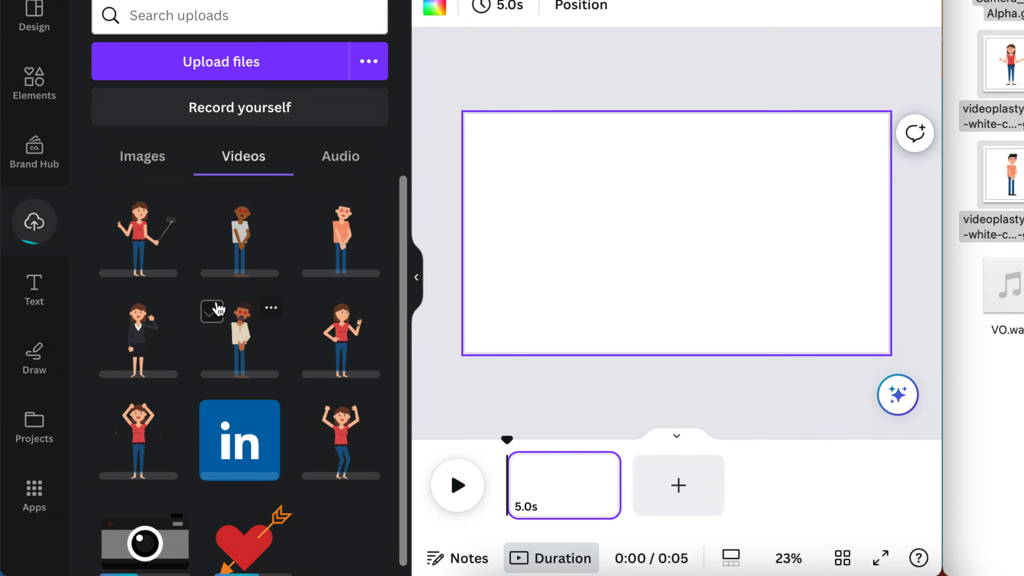
pyautogui.scroll(-1, 218, 307)
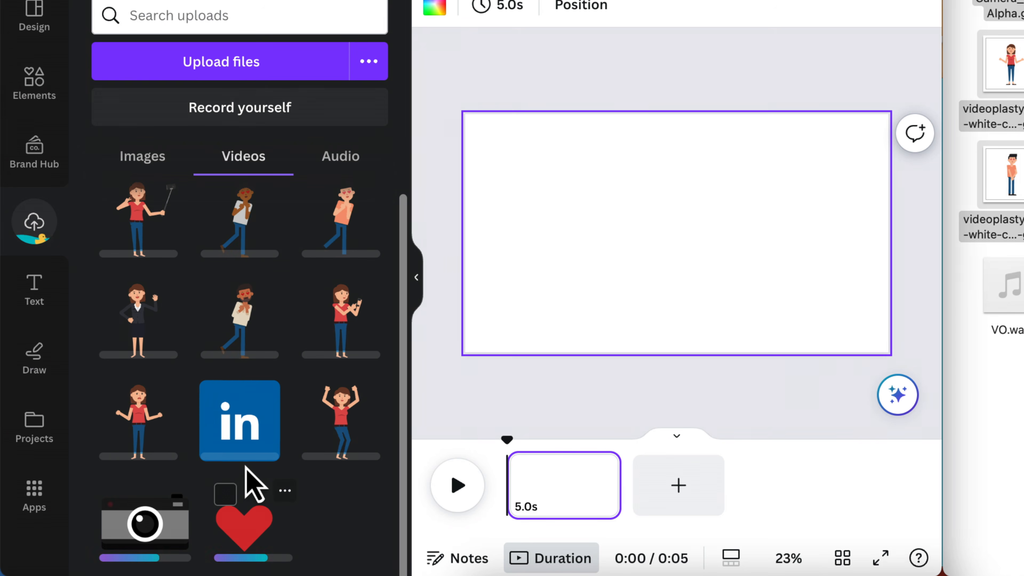
pyautogui.scroll(1, 246, 468)
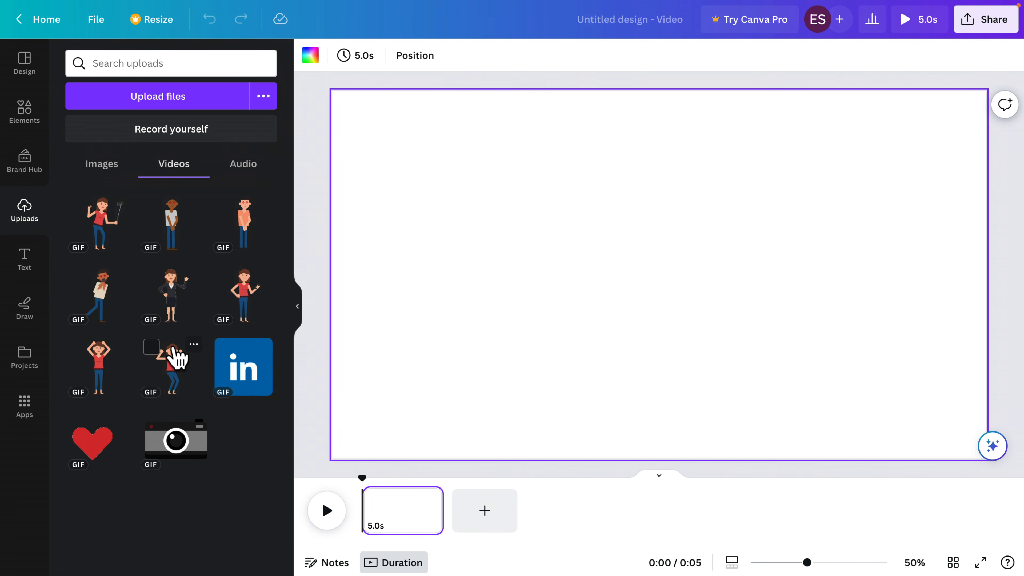
# - Place Just Cool.mp3 and VO.wav from the audio uploads on the timeline as two separate tracks under the first page
pyautogui.click(242, 165)
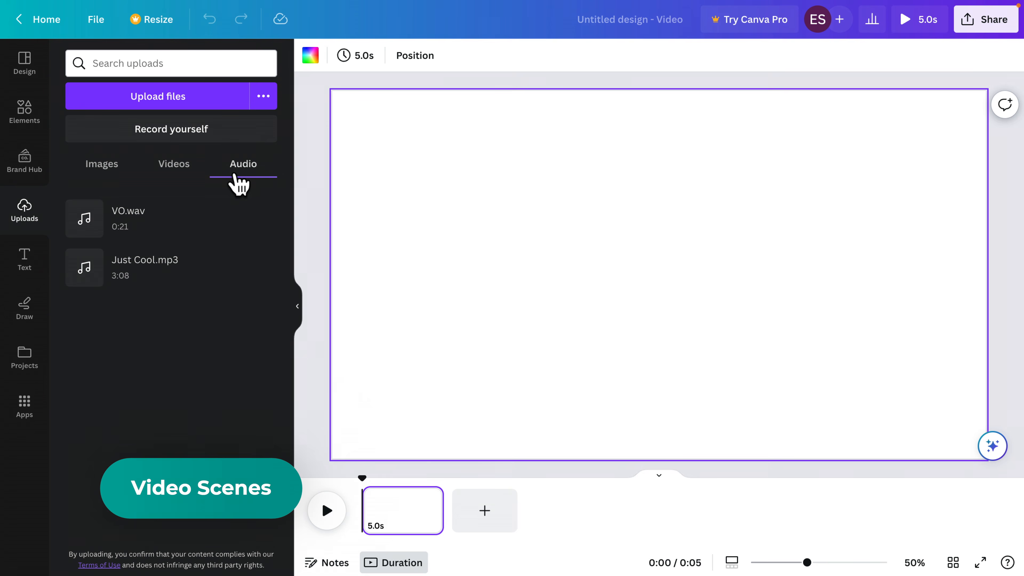
pyautogui.moveTo(128, 269); pyautogui.dragTo(367, 525)
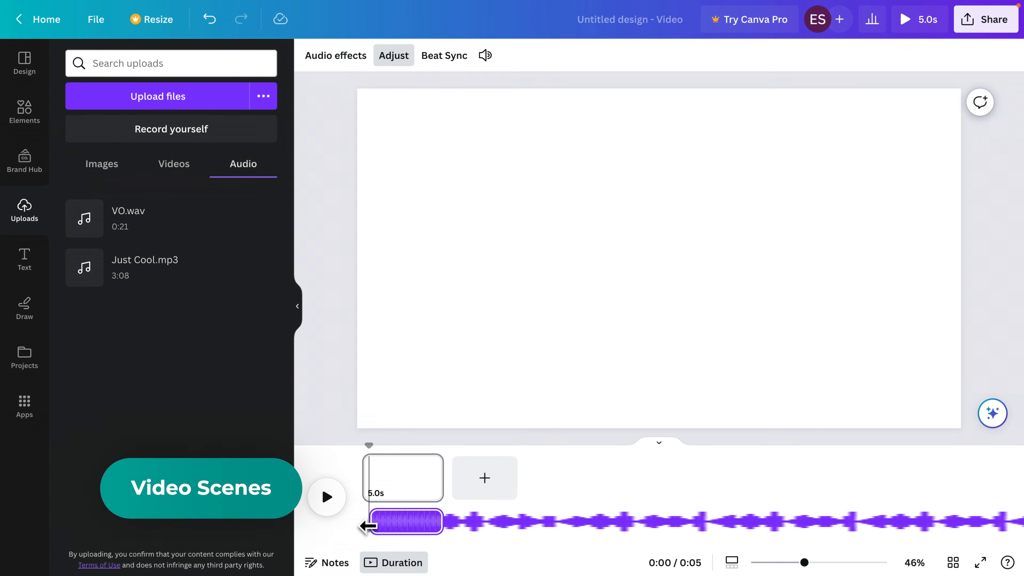
pyautogui.moveTo(130, 232); pyautogui.dragTo(385, 525)
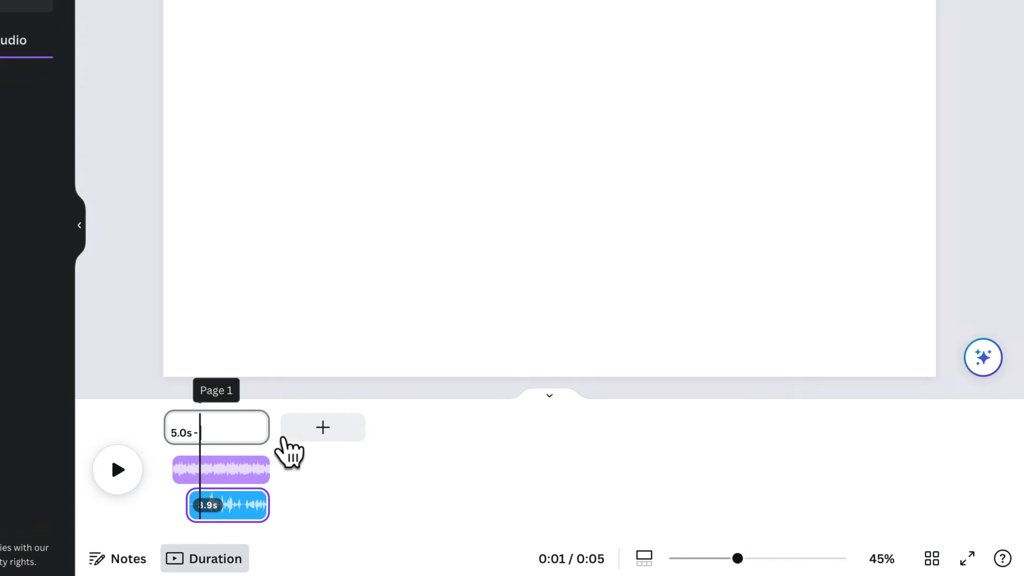
# - Add five blank 5-second pages after the first page to make room for the whole voice-over
pyautogui.click(319, 428)
pyautogui.click(456, 432)
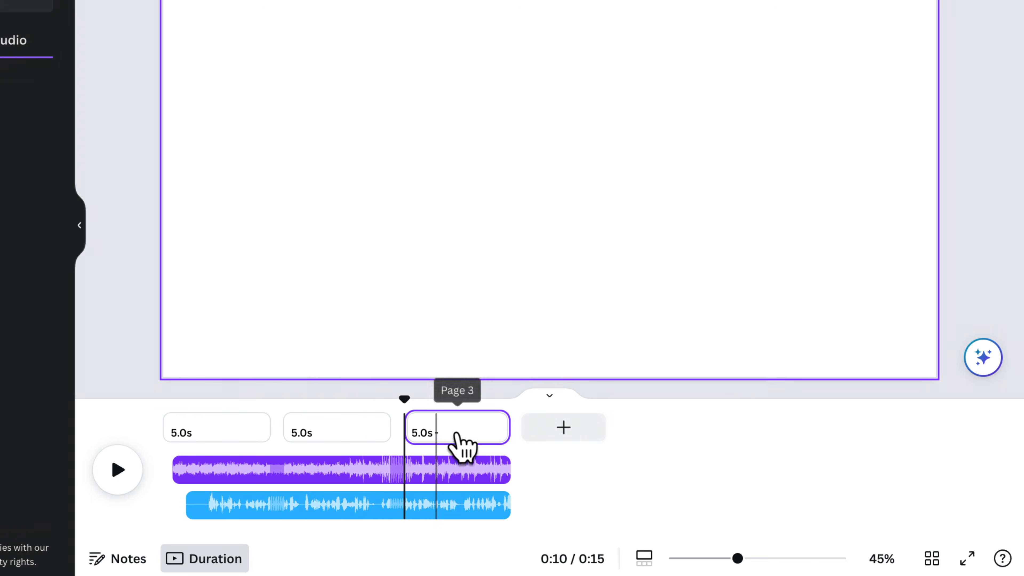
pyautogui.click(570, 433)
pyautogui.click(683, 432)
pyautogui.click(766, 434)
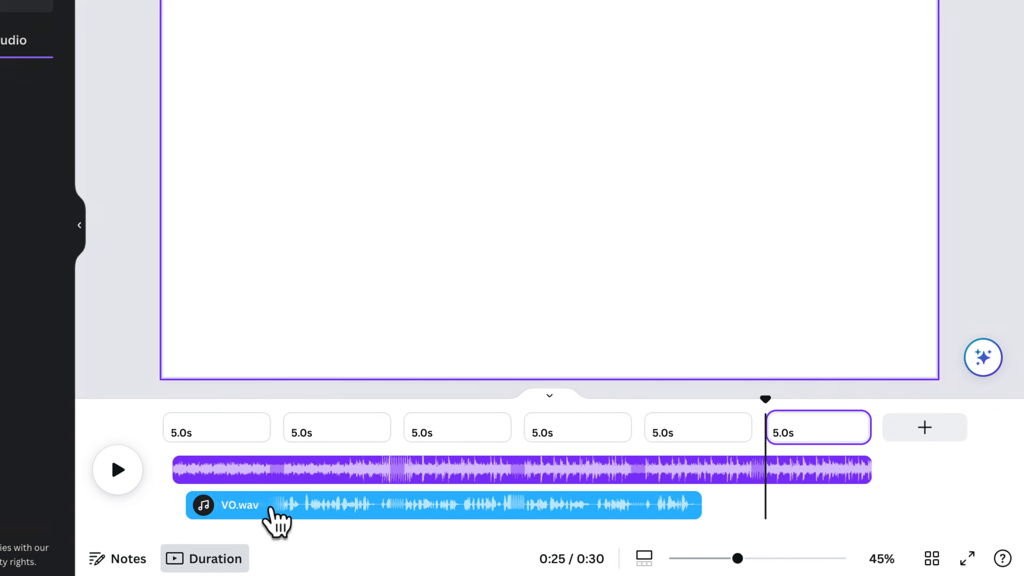
# - Move the VO.wav and Just Cool.mp3 tracks so both start at the very beginning of the timeline
pyautogui.moveTo(439, 513); pyautogui.dragTo(415, 514)
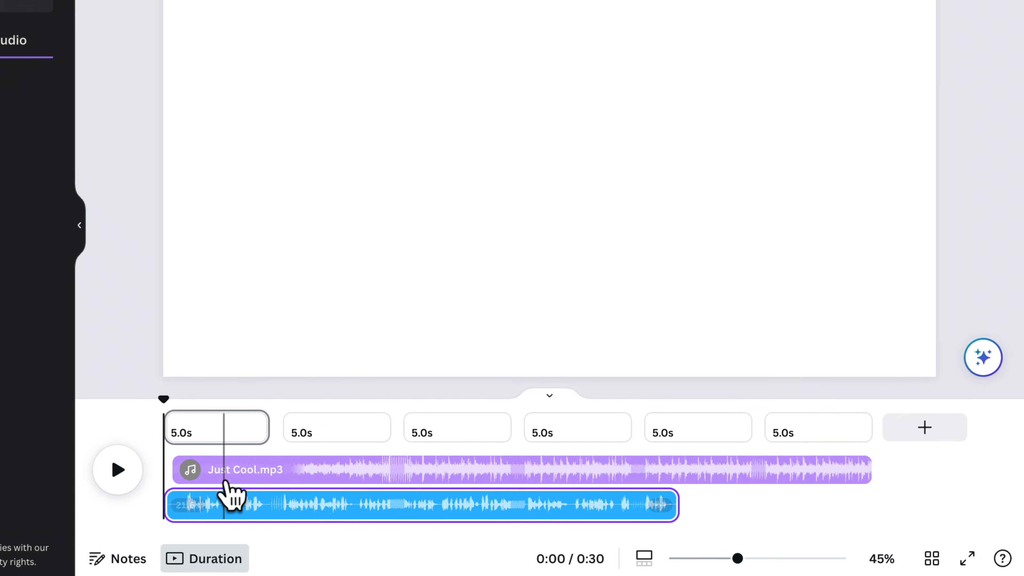
pyautogui.click(252, 468)
pyautogui.moveTo(239, 472); pyautogui.dragTo(231, 473)
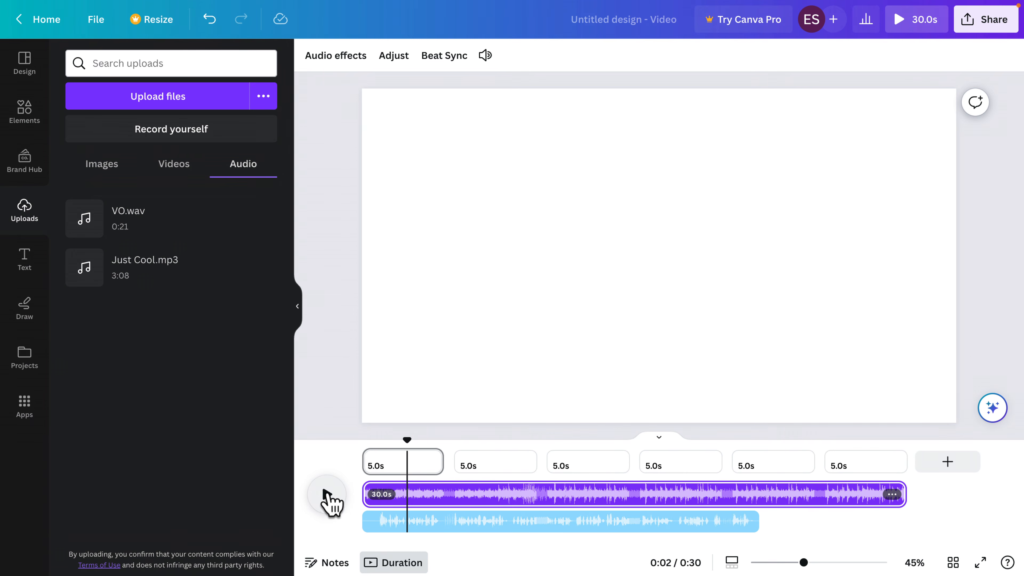
# - Lower the volume of the Just Cool.mp3 music track to 11
pyautogui.click(429, 501)
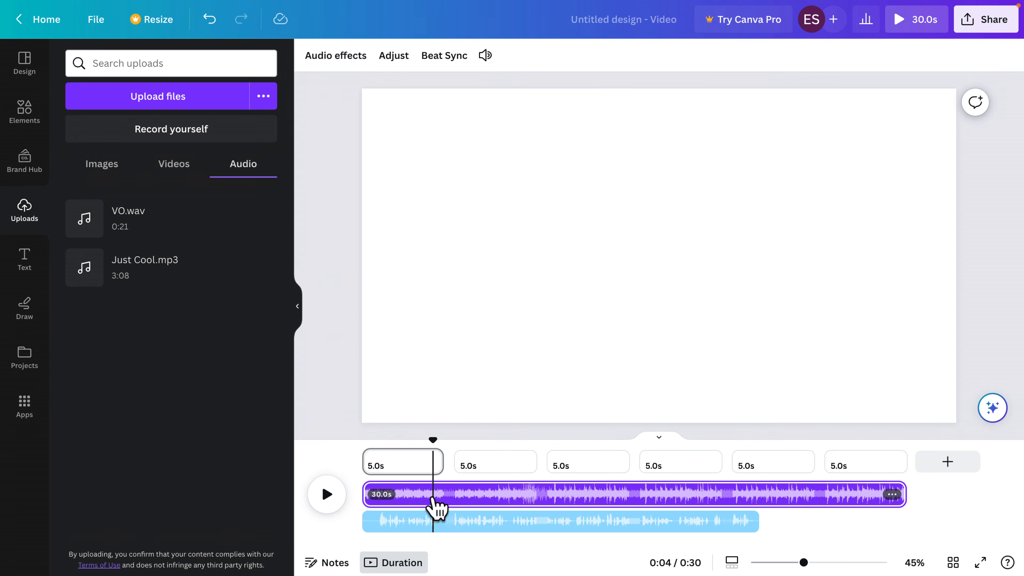
pyautogui.click(485, 56)
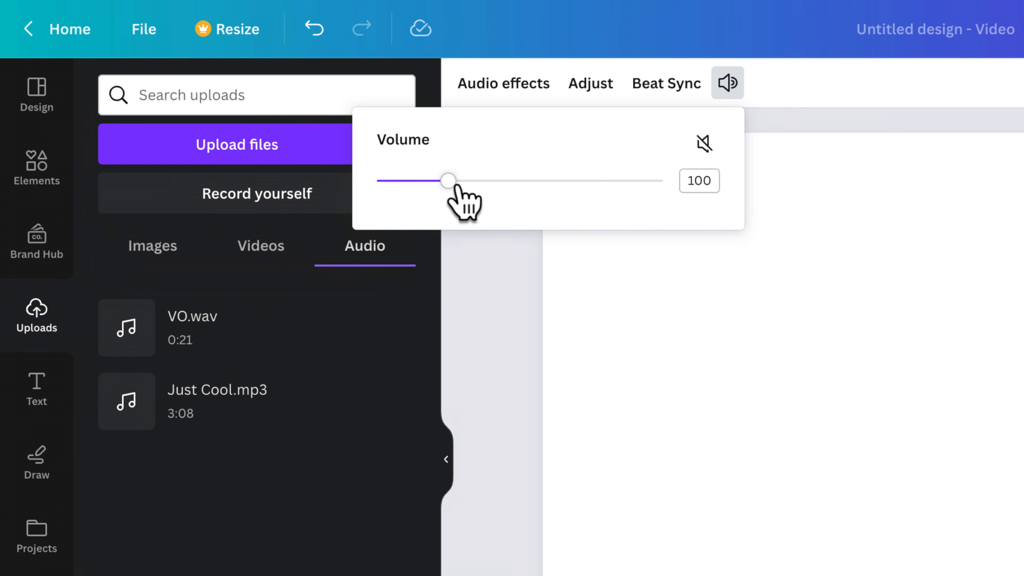
pyautogui.moveTo(458, 185); pyautogui.dragTo(387, 191)
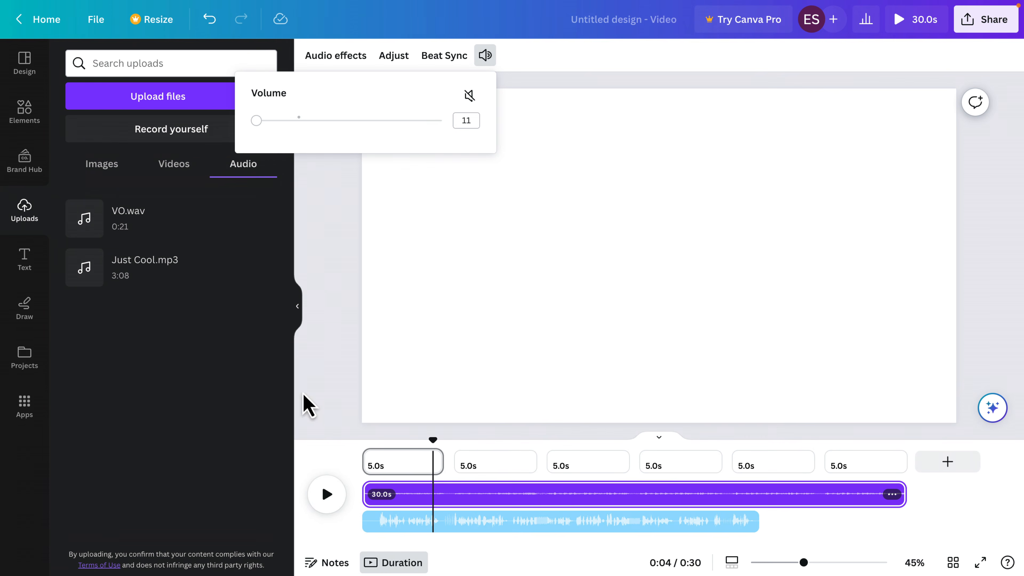
# - Play the timeline to check the balance of music and voice-over, and return the playhead to the start
pyautogui.click(326, 496)
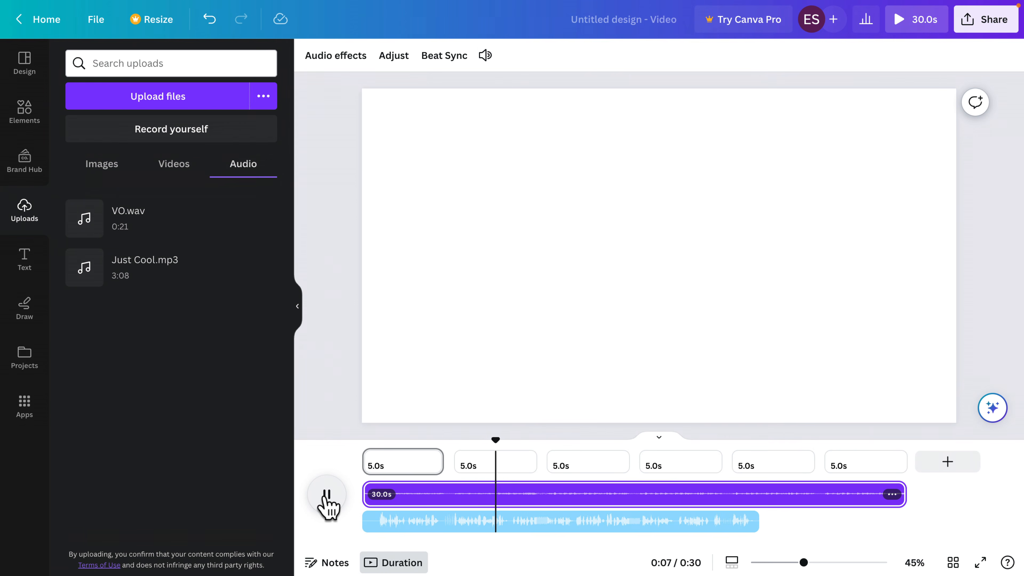
pyautogui.click(326, 498)
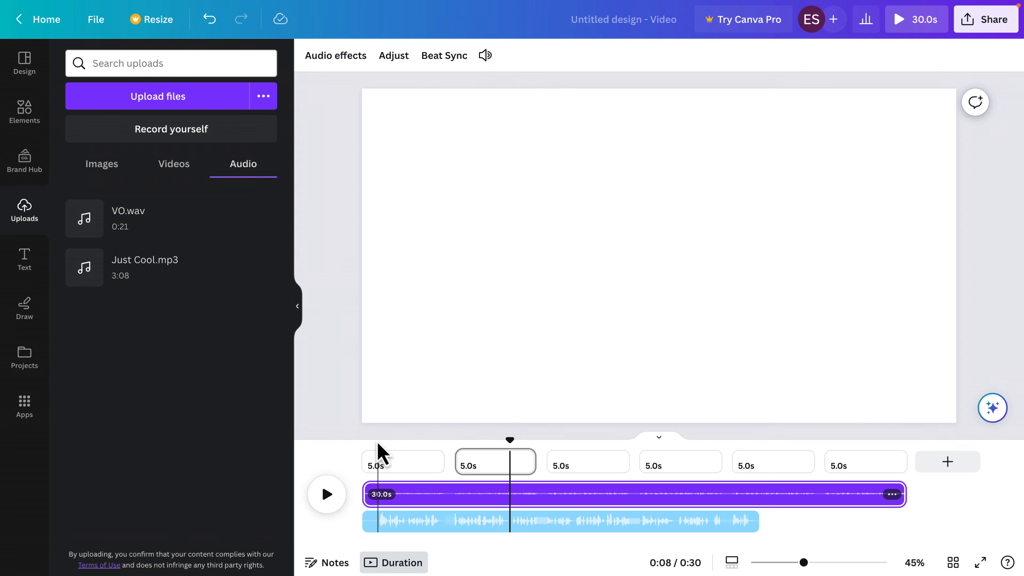
pyautogui.click(363, 447)
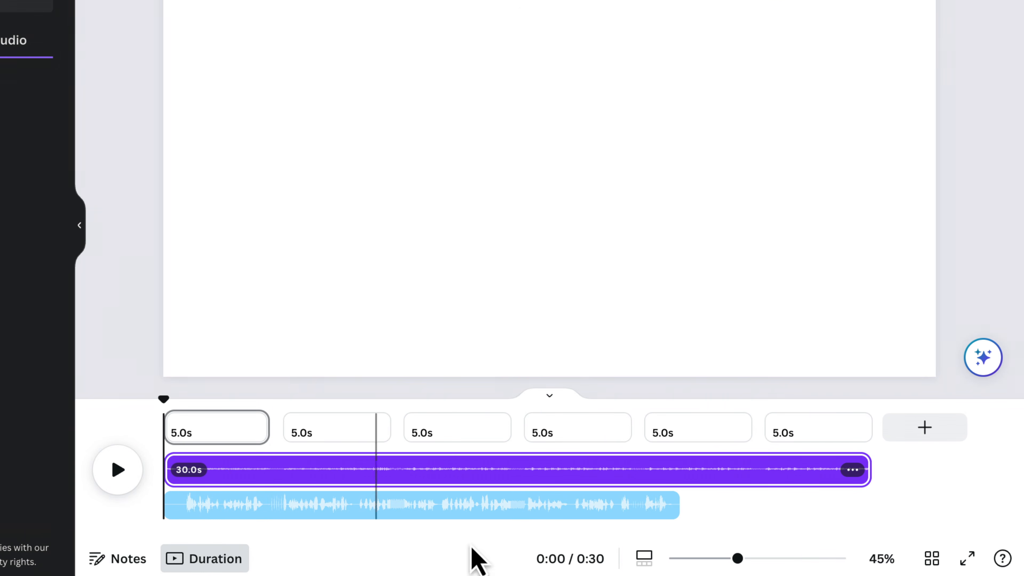
# - Enlarge the timeline thumbnails to 165% zoom so the voice-over waveform can be read in detail
pyautogui.click(644, 561)
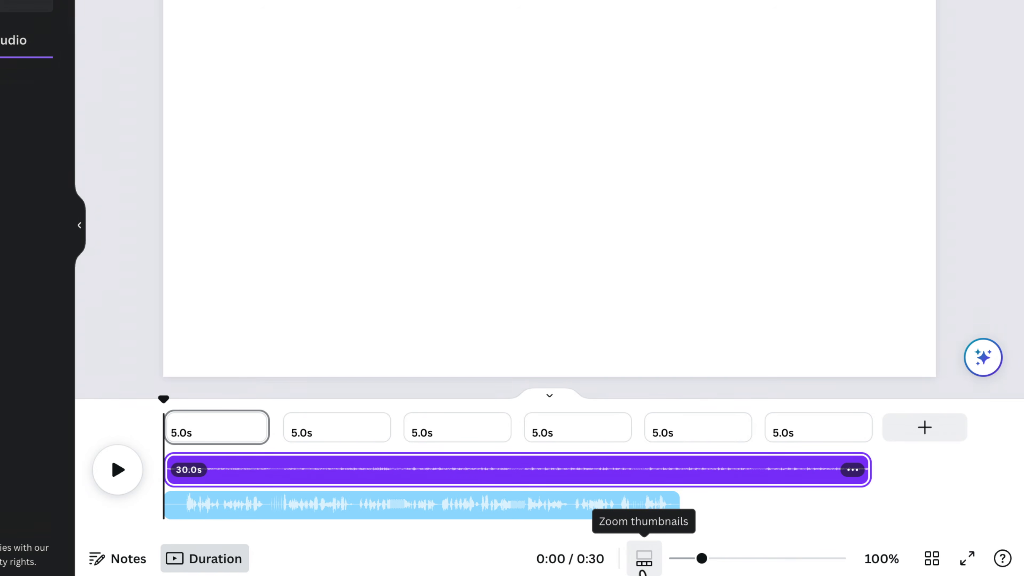
pyautogui.click(646, 567)
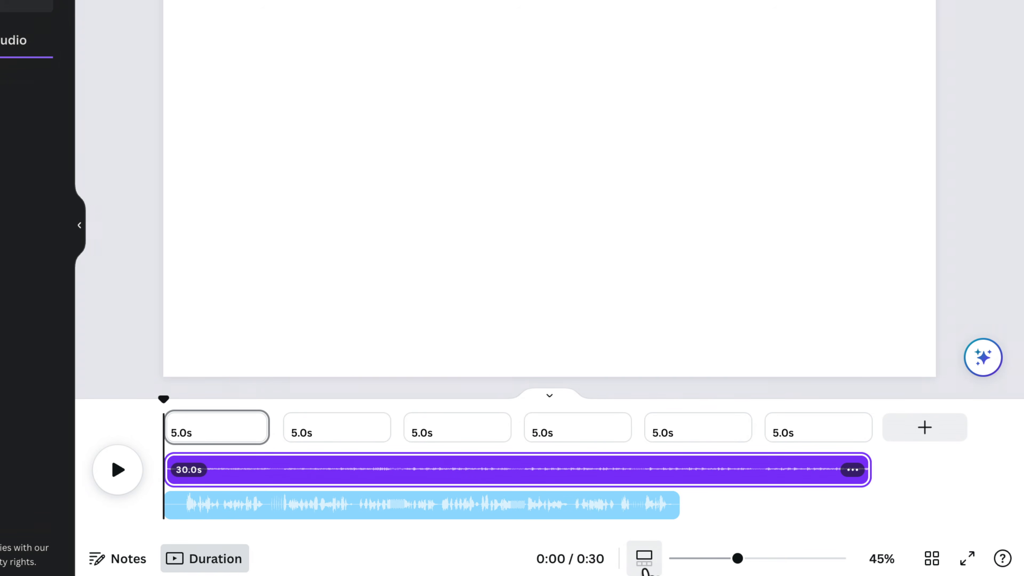
pyautogui.click(647, 567)
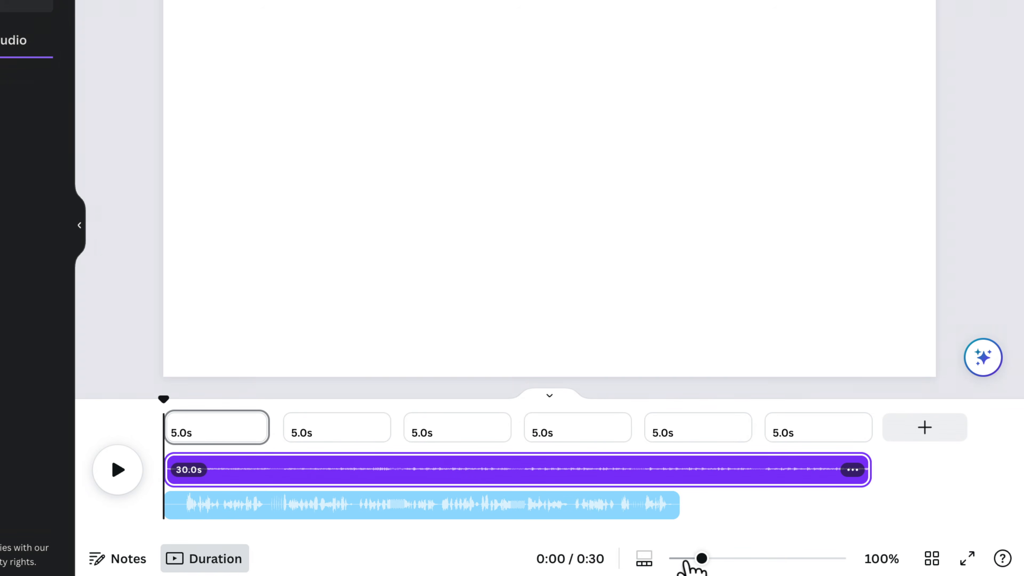
pyautogui.moveTo(702, 559); pyautogui.dragTo(725, 559)
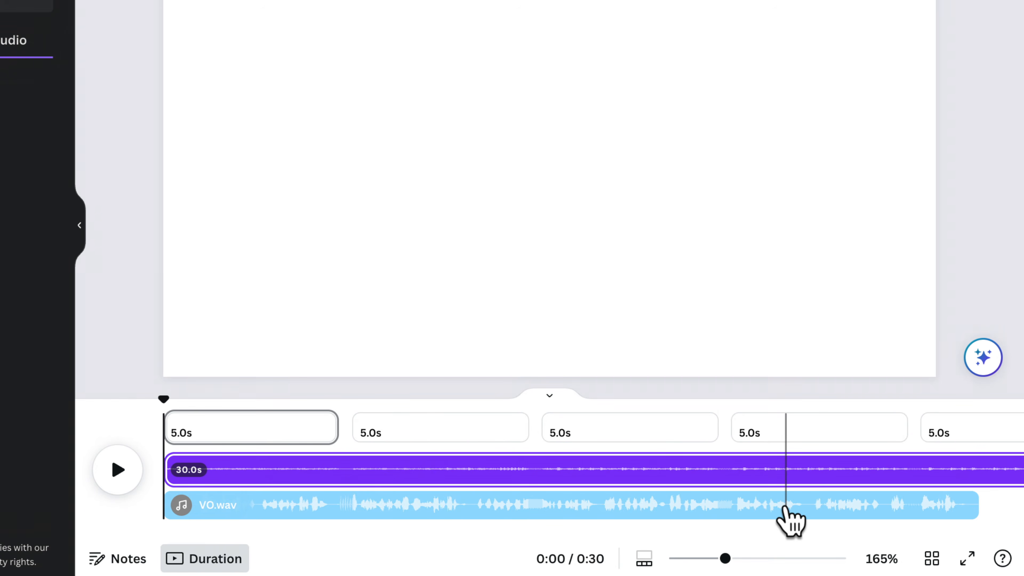
# - Examine the pauses in the VO.wav waveform against the page boundaries and return the playhead to the start
pyautogui.click(234, 507)
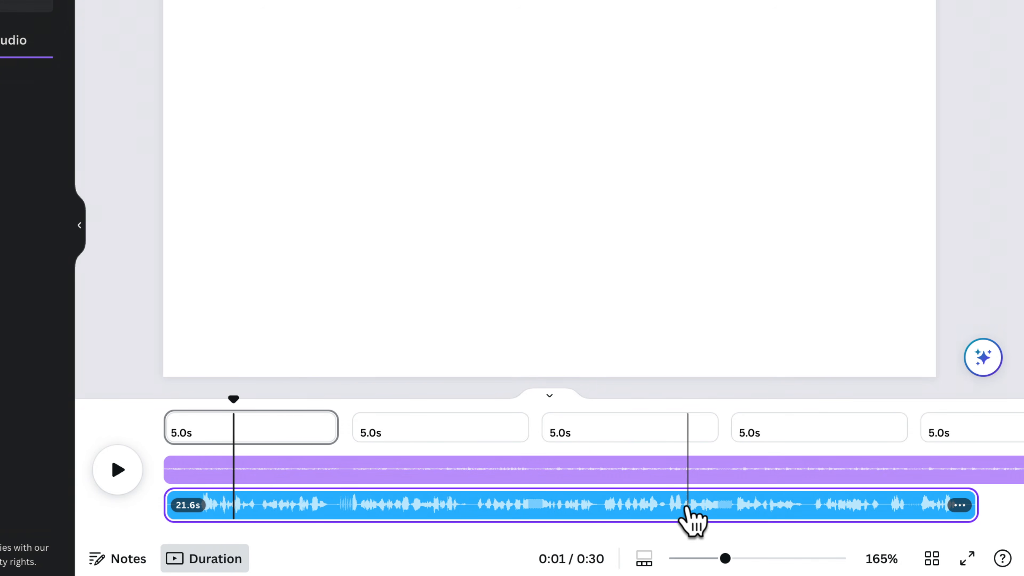
pyautogui.moveTo(234, 398); pyautogui.dragTo(171, 409)
pyautogui.click(411, 428)
pyautogui.click(642, 428)
pyautogui.click(815, 428)
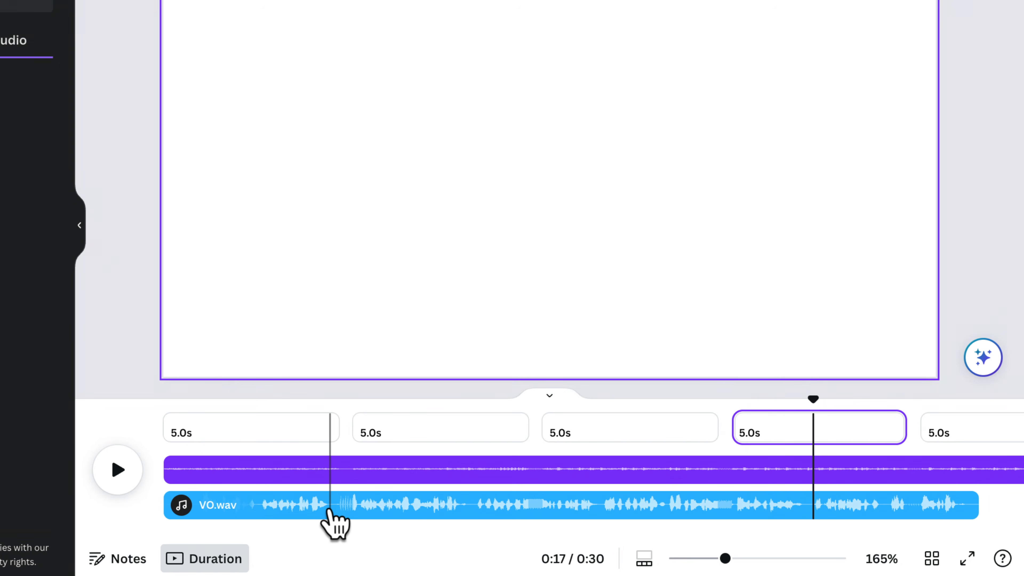
pyautogui.click(330, 510)
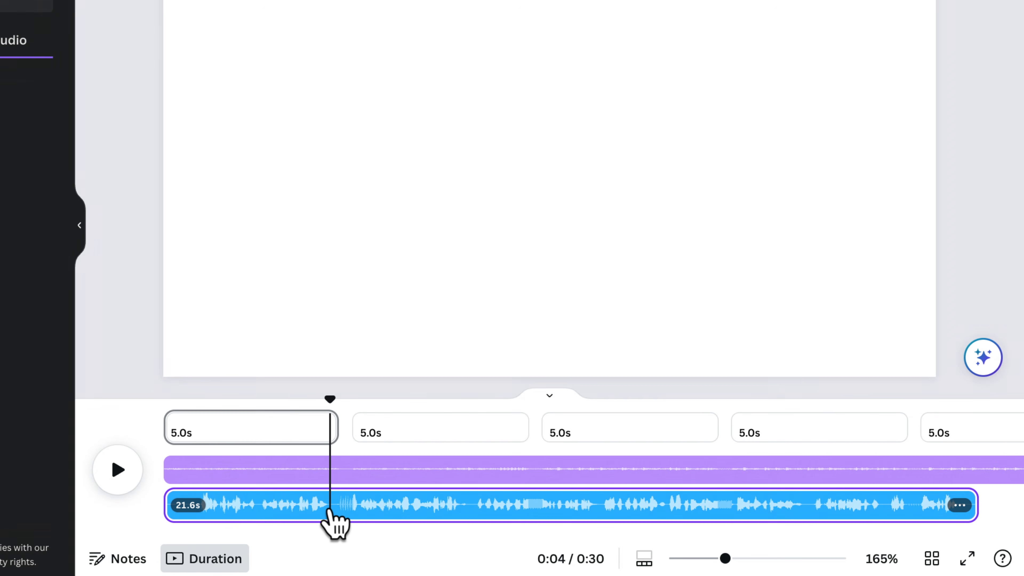
pyautogui.moveTo(330, 402); pyautogui.dragTo(167, 415)
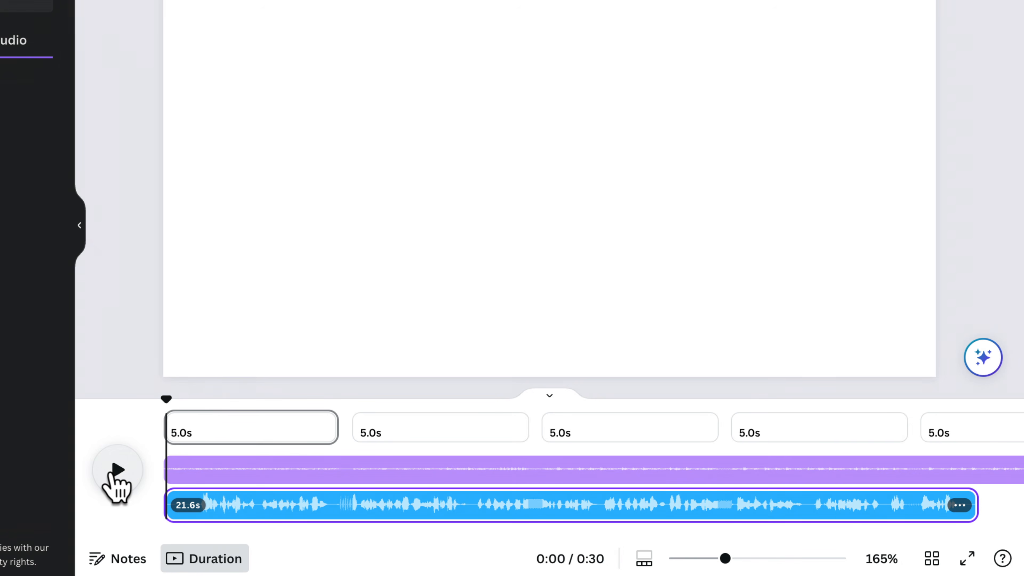
# - Play the voice-over up to its first pause and shorten the first page to 2.7 seconds
pyautogui.click(117, 482)
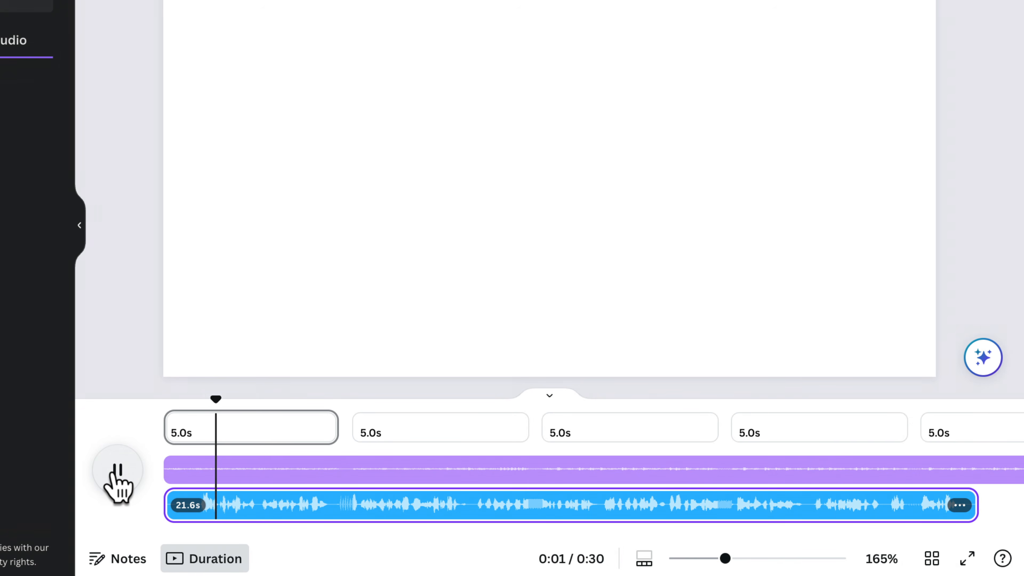
pyautogui.click(118, 472)
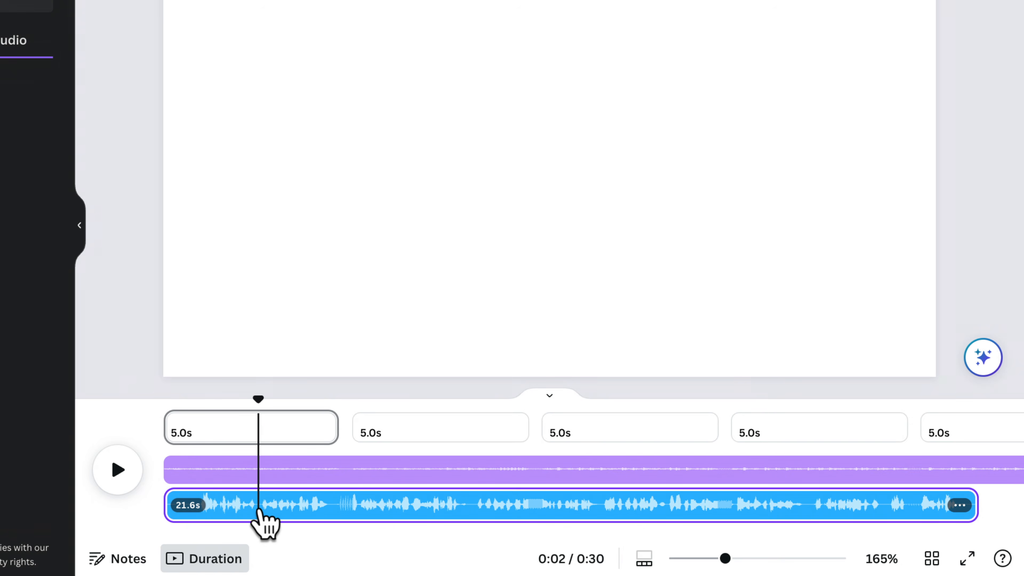
pyautogui.moveTo(335, 437)
pyautogui.moveTo(335, 436); pyautogui.dragTo(257, 430)
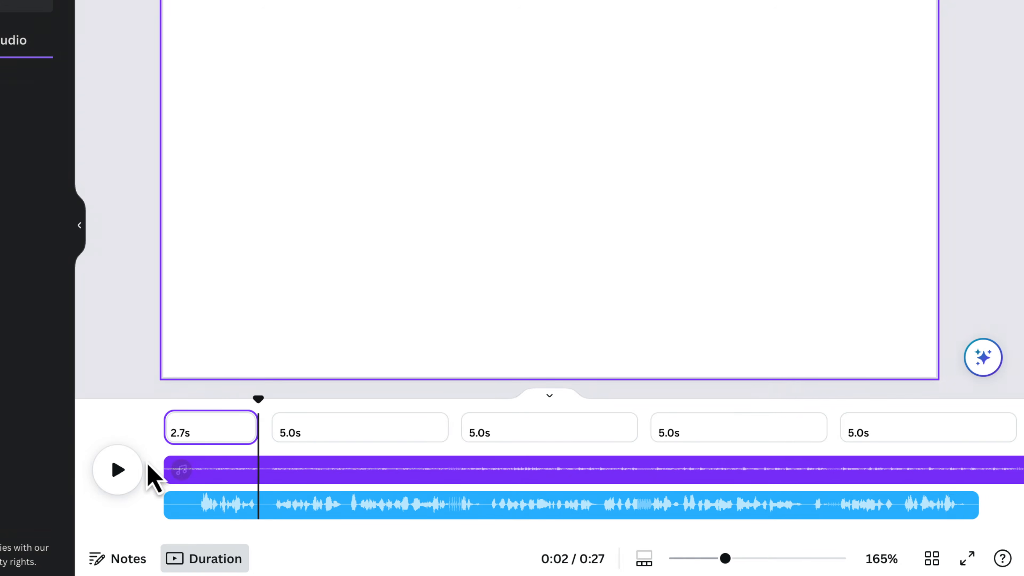
# - Listen on to the following voice-over pauses and trim the second page to 2.0 seconds and the third to 3.6 seconds
pyautogui.click(118, 469)
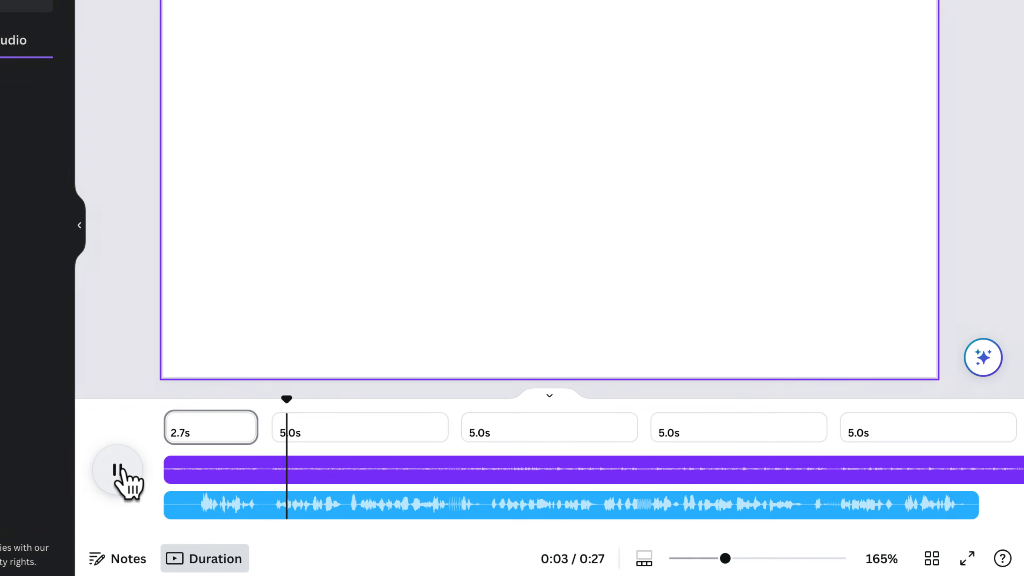
pyautogui.click(118, 469)
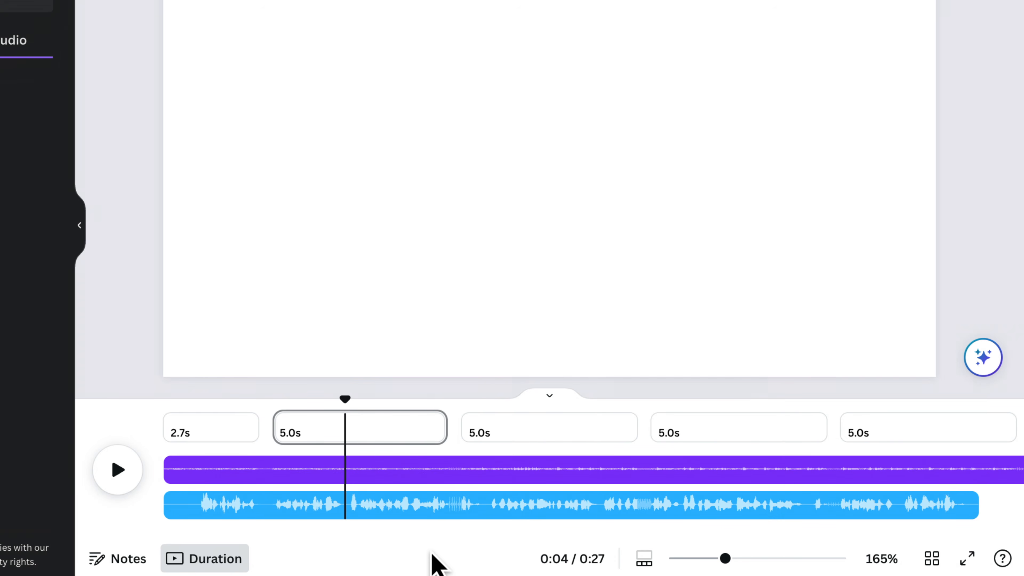
pyautogui.moveTo(443, 427); pyautogui.dragTo(339, 428)
pyautogui.click(118, 470)
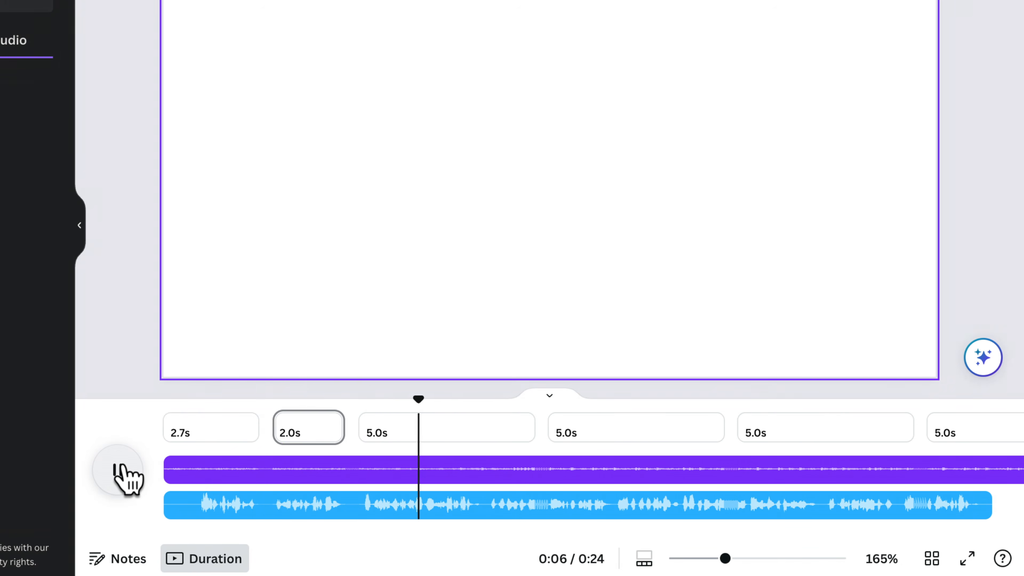
pyautogui.click(122, 468)
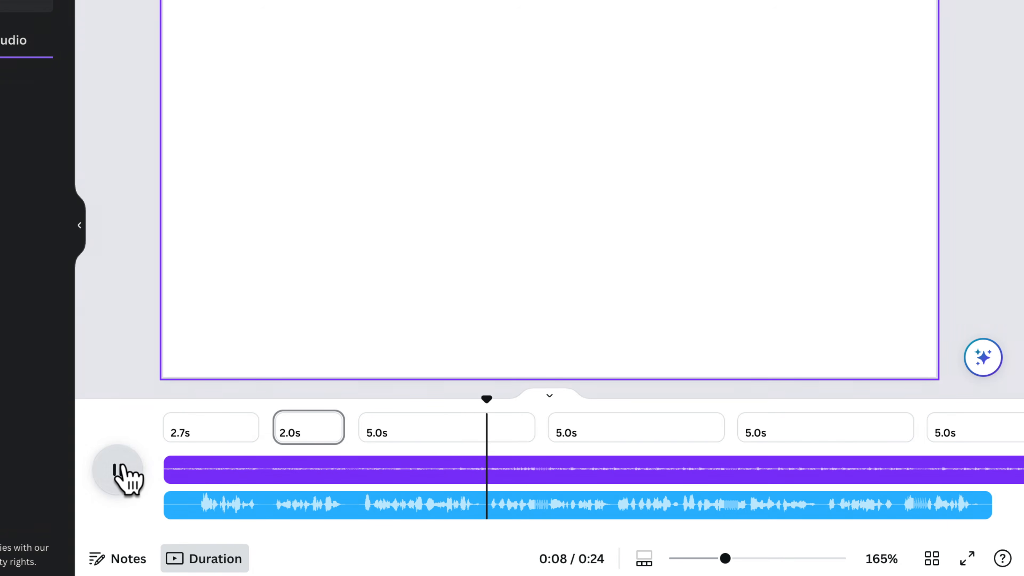
pyautogui.moveTo(530, 421); pyautogui.dragTo(485, 425)
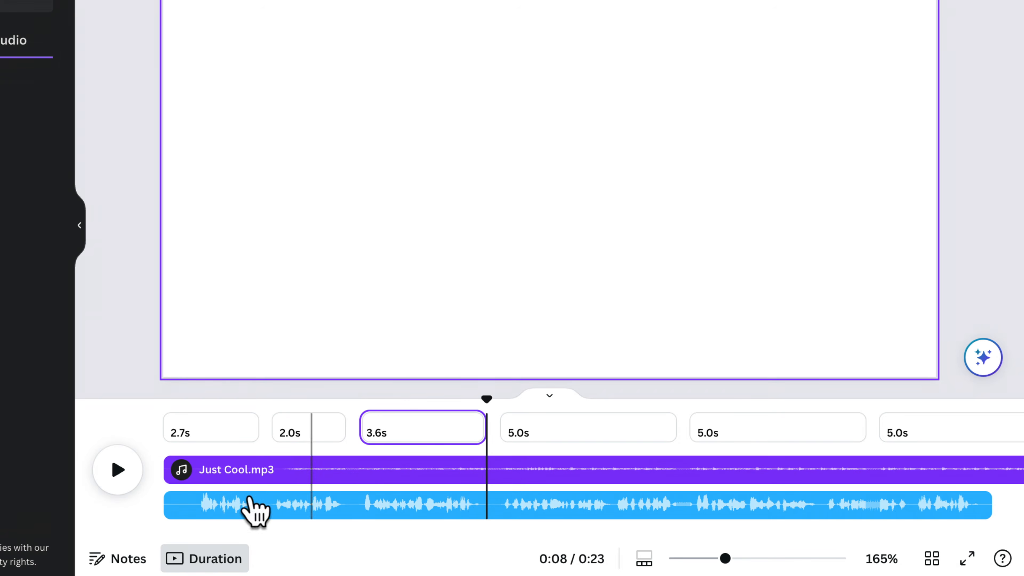
# - Trim the fourth page to 3.1 seconds and the fifth to 2.0 seconds while playing the voice-over to its pauses
pyautogui.click(121, 473)
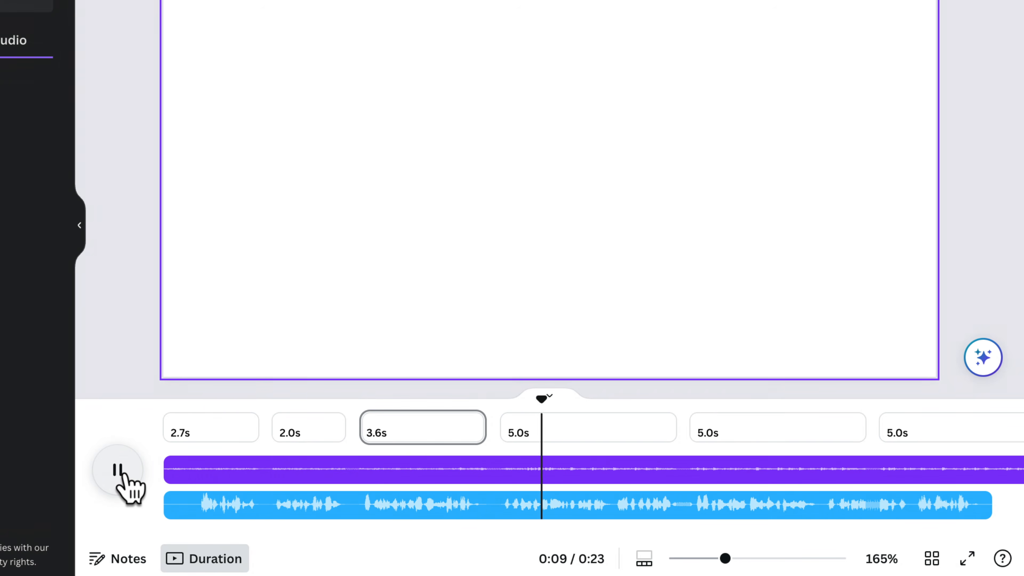
pyautogui.click(122, 473)
pyautogui.moveTo(670, 430); pyautogui.dragTo(609, 428)
pyautogui.click(116, 478)
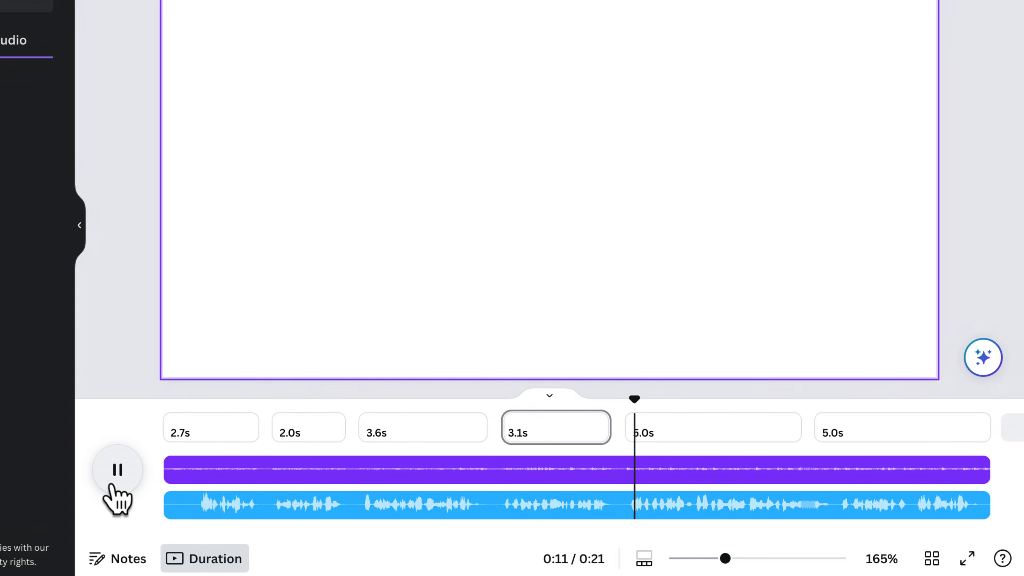
pyautogui.click(116, 478)
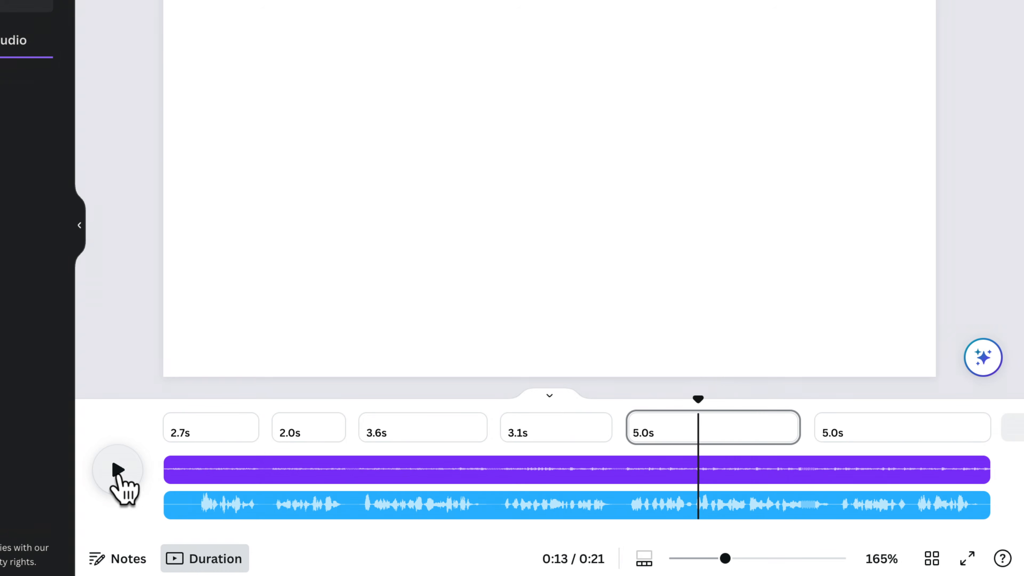
pyautogui.moveTo(787, 428); pyautogui.dragTo(696, 433)
# - Play the next voice-over phrase and shorten the sixth page to 3.4 seconds
pyautogui.click(117, 472)
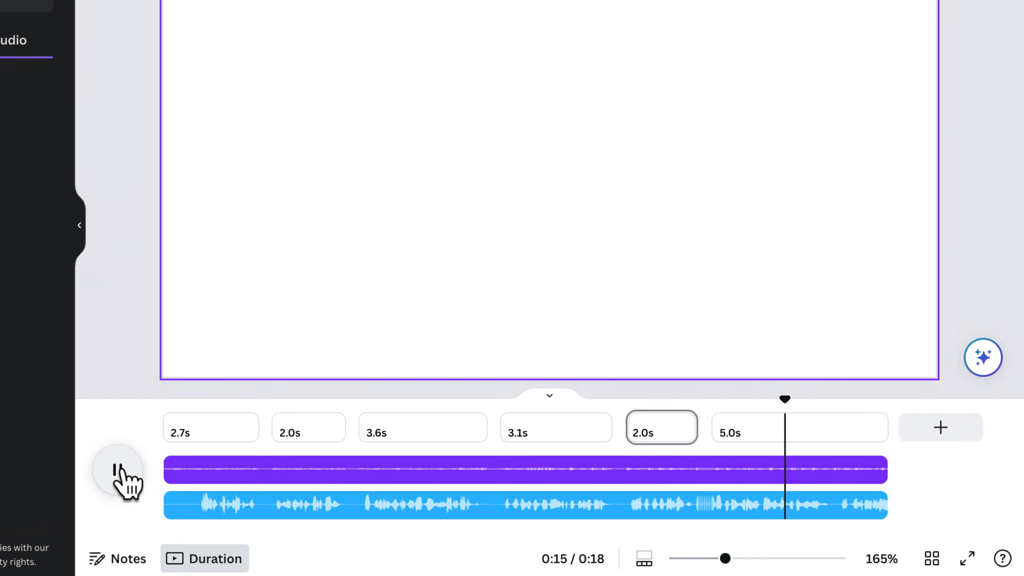
pyautogui.click(125, 481)
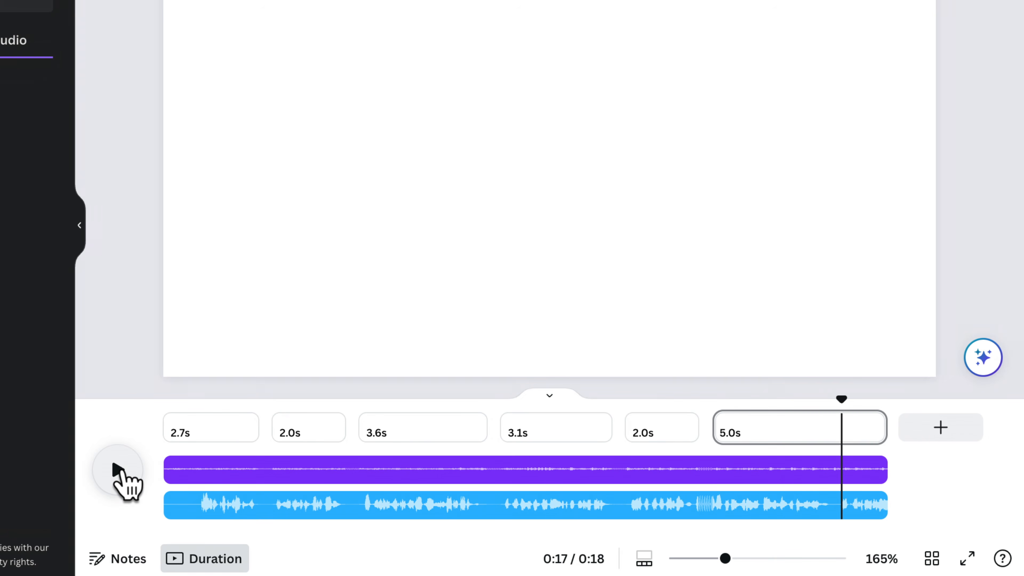
pyautogui.moveTo(886, 430); pyautogui.dragTo(823, 434)
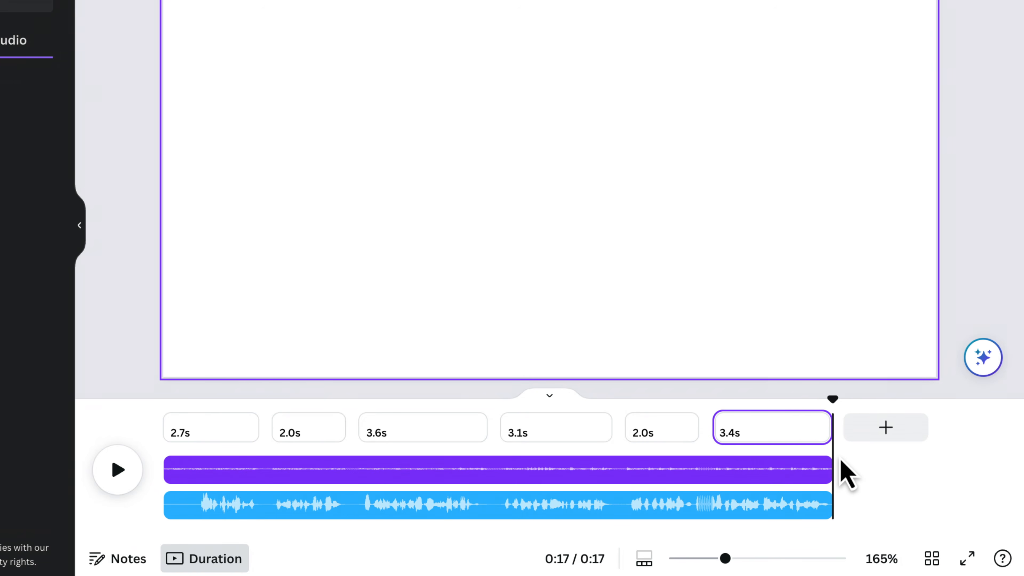
# - Add two more blank pages at the end, setting the seventh to 2.4 seconds and the eighth to 4.1 seconds
pyautogui.click(884, 433)
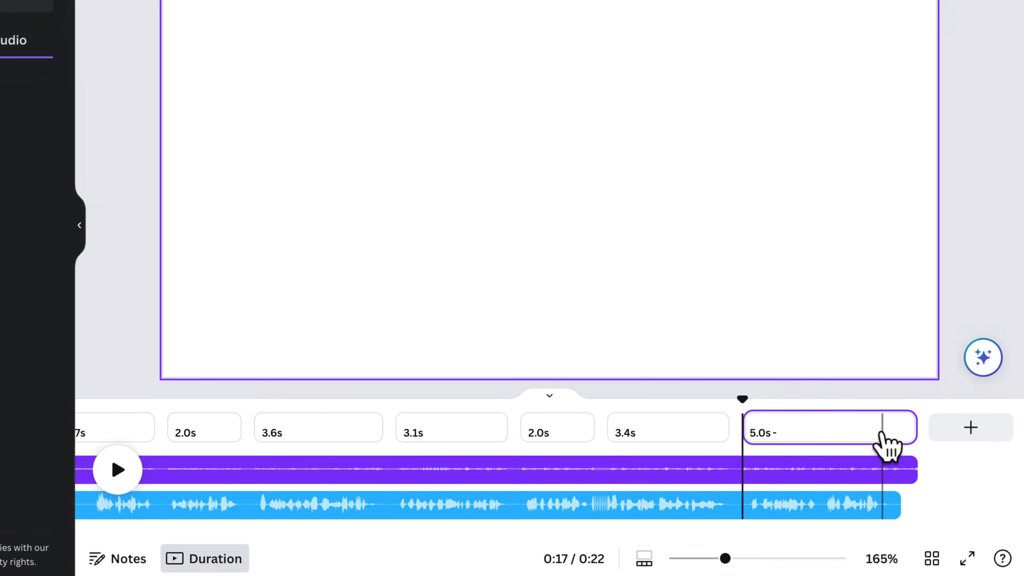
pyautogui.click(951, 428)
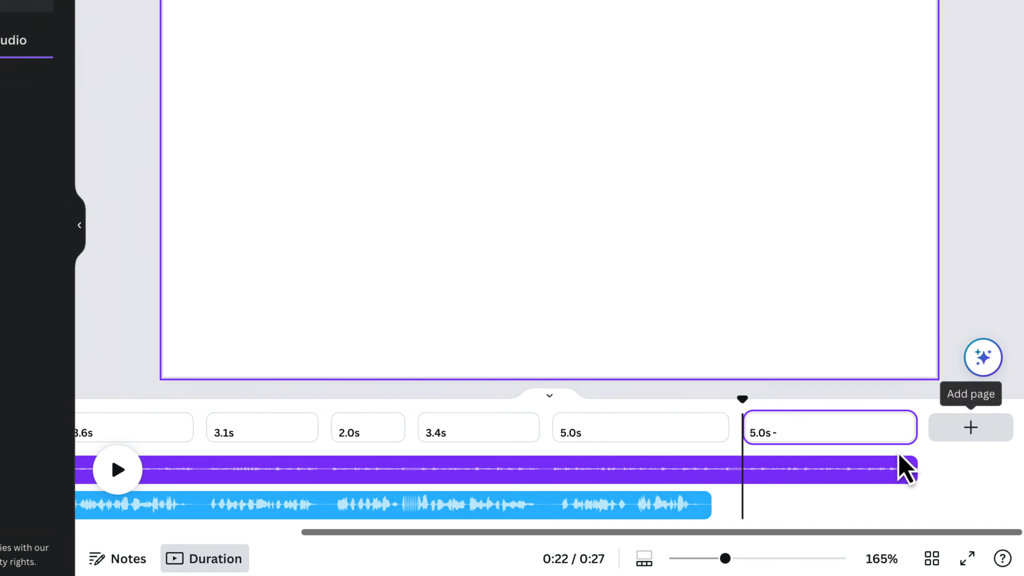
pyautogui.moveTo(720, 426); pyautogui.dragTo(622, 435)
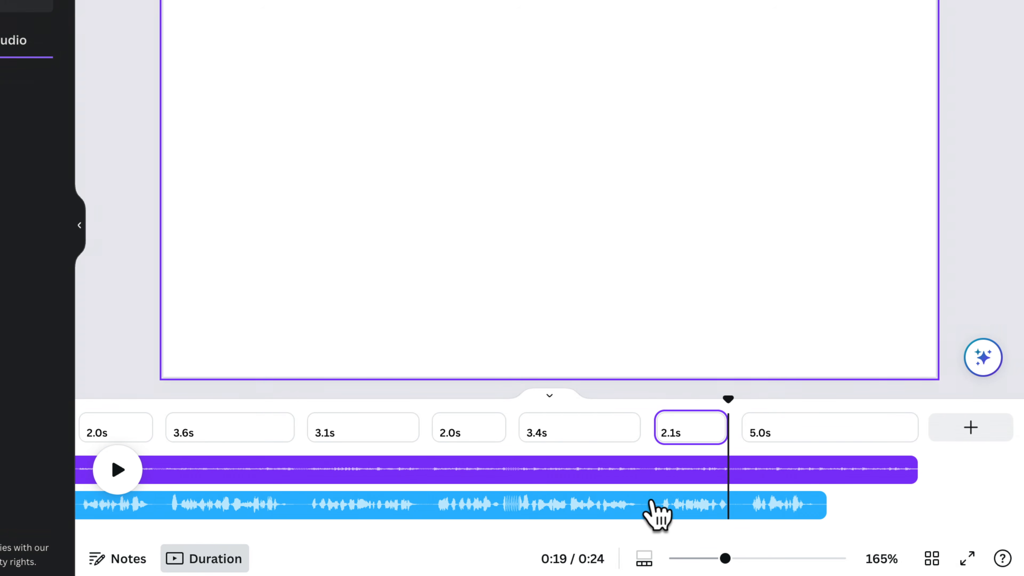
pyautogui.moveTo(720, 428); pyautogui.dragTo(735, 434)
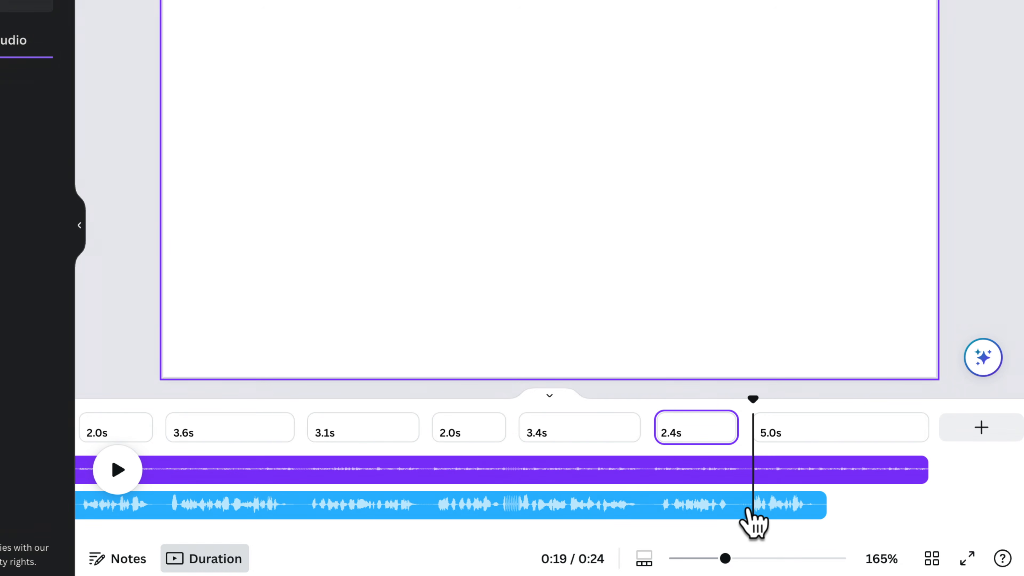
pyautogui.moveTo(925, 428); pyautogui.dragTo(881, 430)
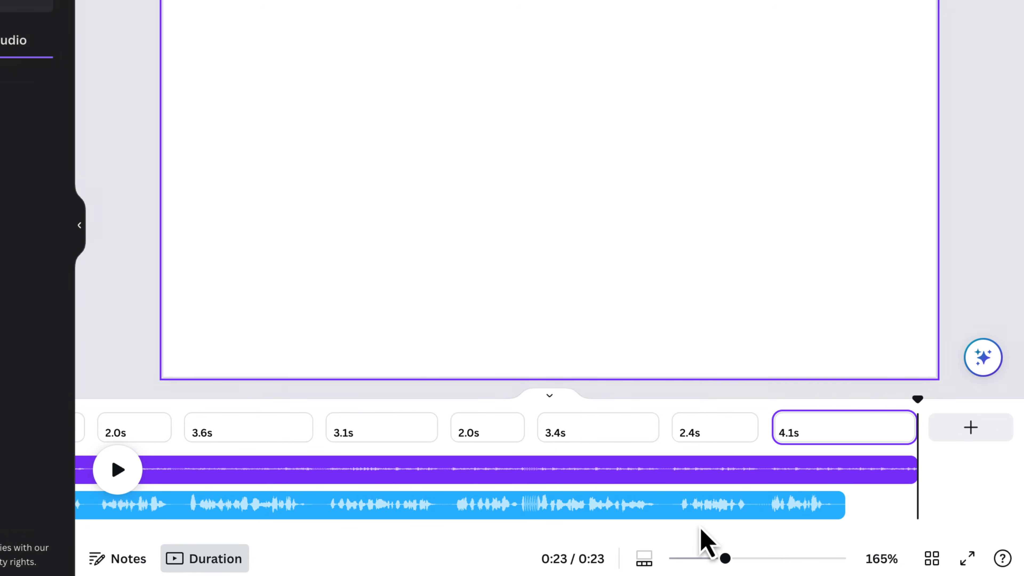
# - Return the playhead to the start and reduce the timeline thumbnail zoom to 147% to fit all eight pages
pyautogui.moveTo(919, 402); pyautogui.dragTo(82, 418)
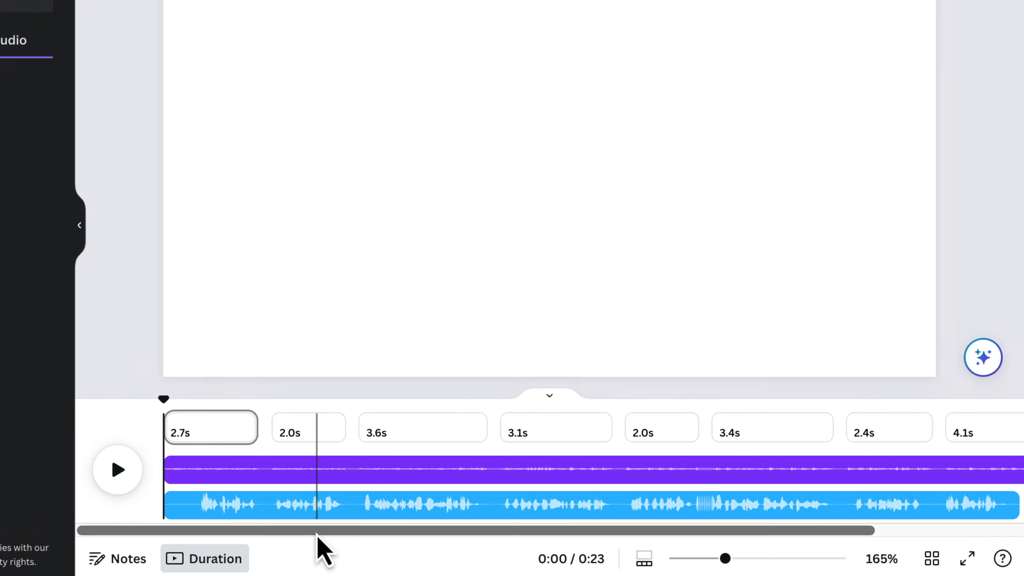
pyautogui.moveTo(725, 560); pyautogui.dragTo(720, 560)
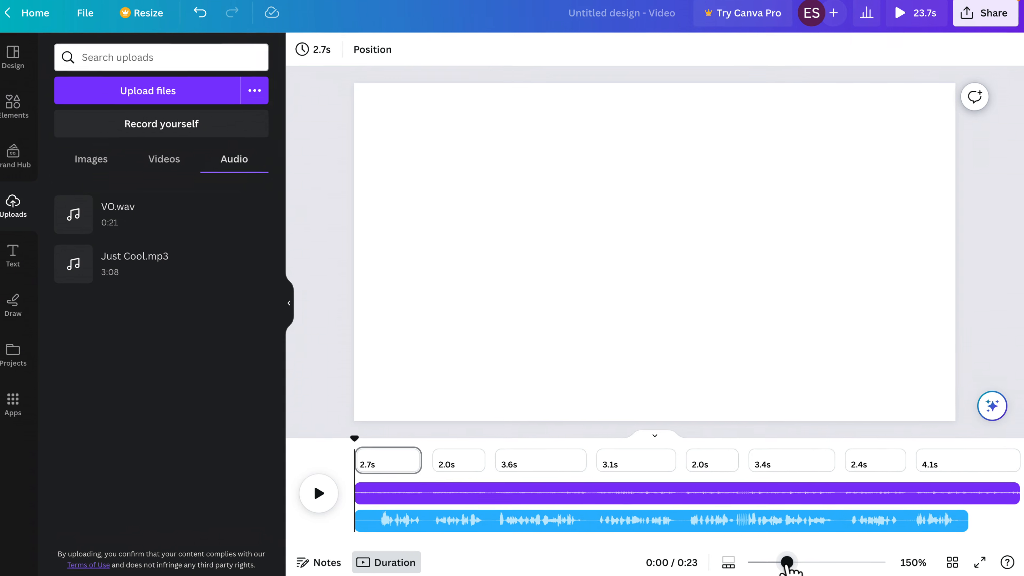
pyautogui.moveTo(787, 564); pyautogui.dragTo(787, 564)
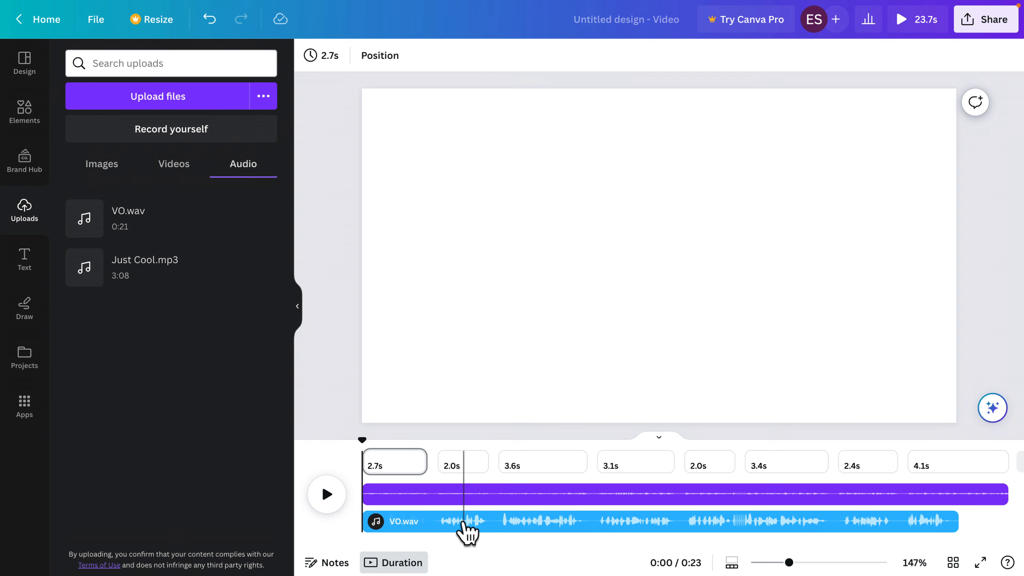
# - Listen to the opening phrase and place the uploaded selfie-stick woman GIF on the first page, centred and enlarged to the full page height
pyautogui.click(327, 494)
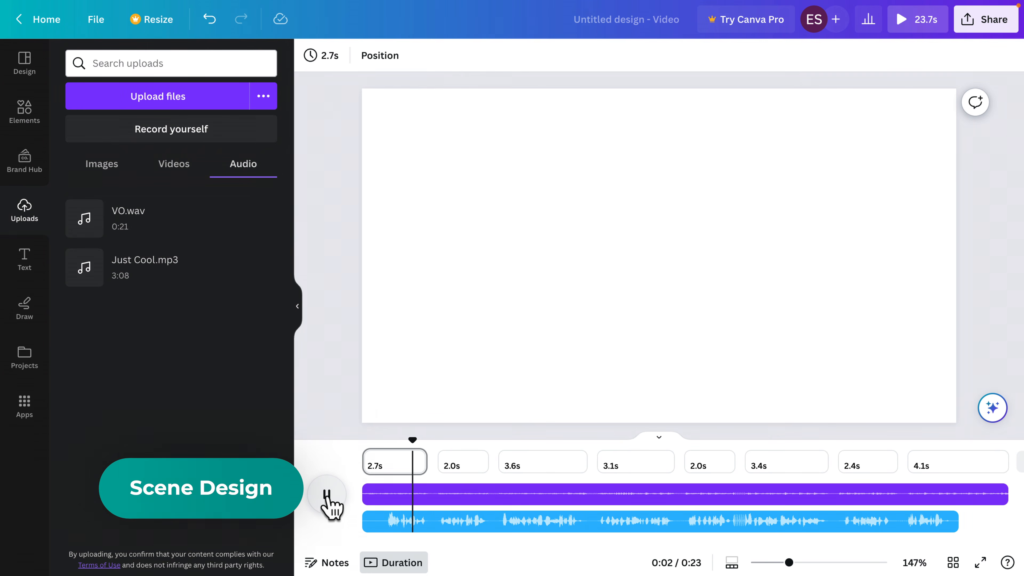
pyautogui.click(327, 494)
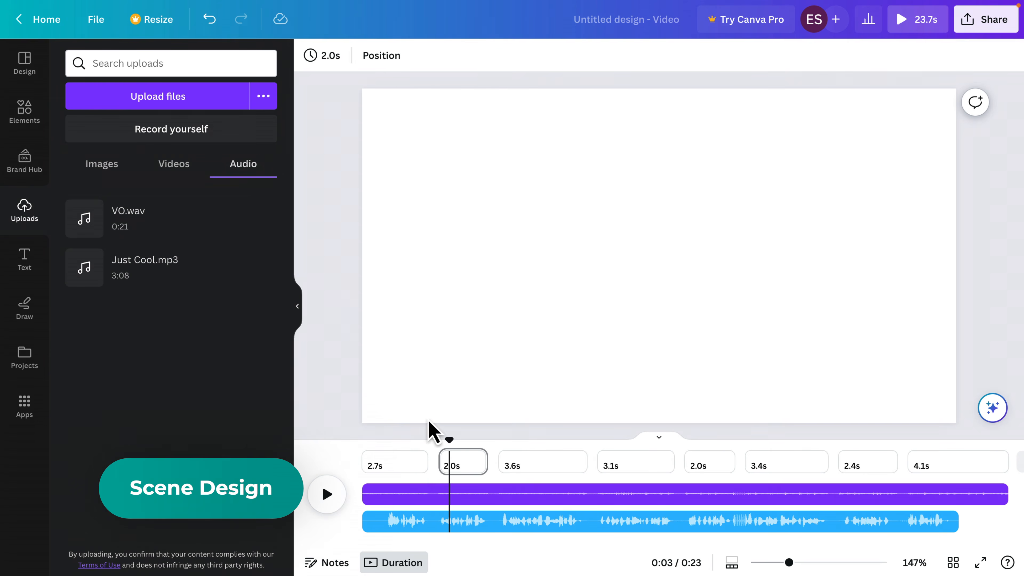
pyautogui.click(393, 467)
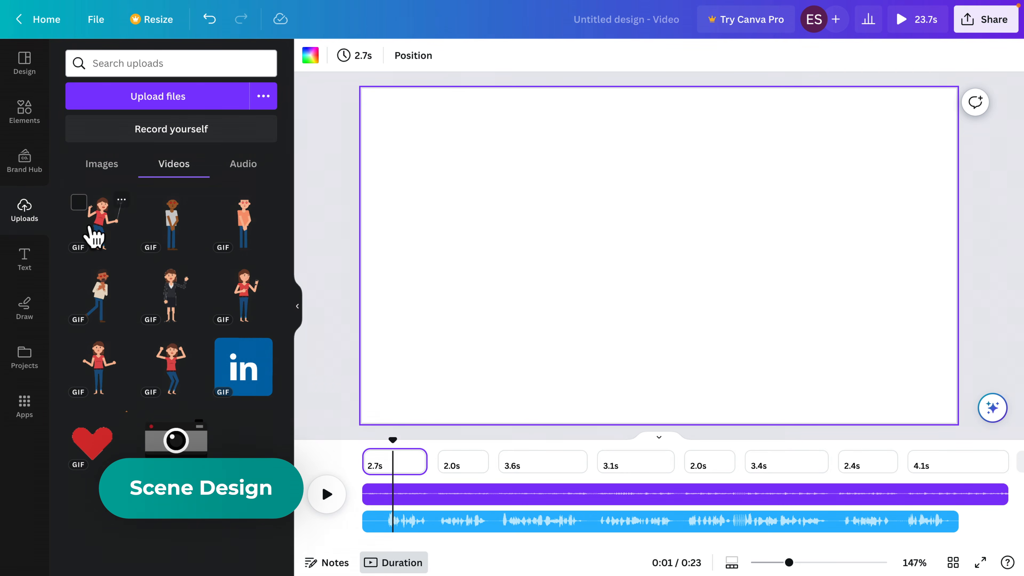
pyautogui.moveTo(149, 240); pyautogui.dragTo(632, 228)
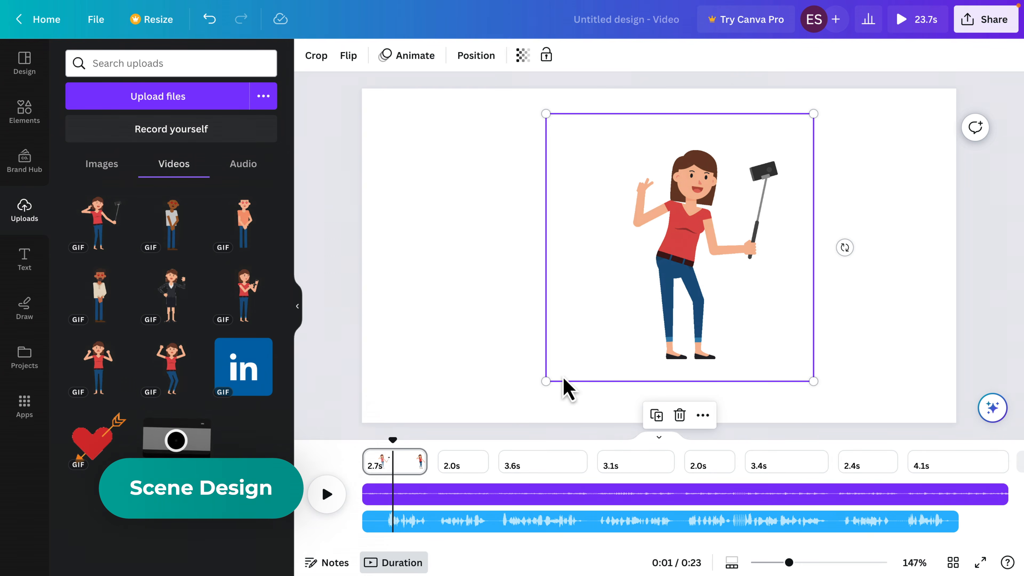
pyautogui.moveTo(545, 382); pyautogui.dragTo(501, 418)
pyautogui.moveTo(816, 110); pyautogui.dragTo(838, 95)
pyautogui.moveTo(677, 274); pyautogui.dragTo(664, 258)
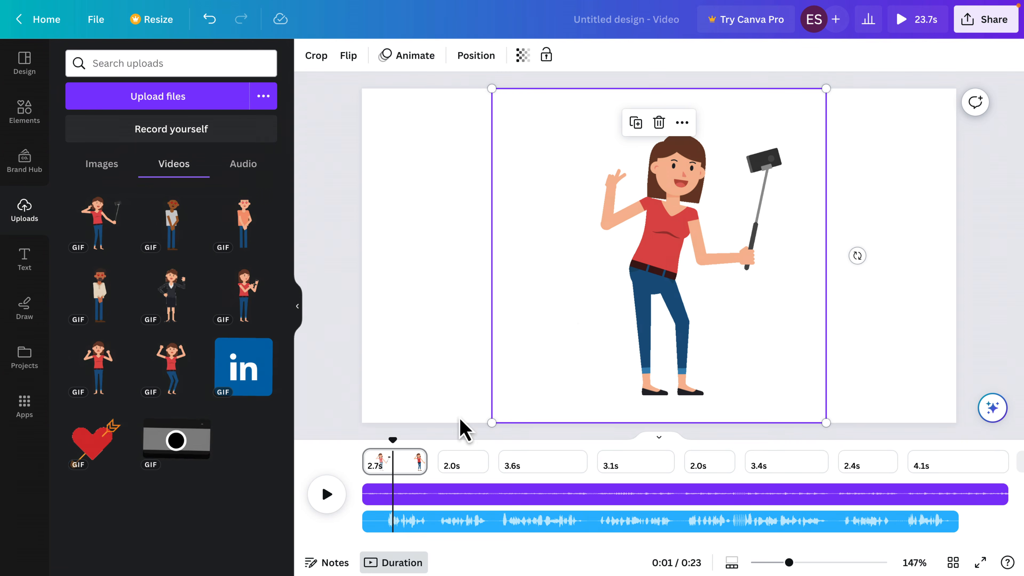
# - Listen to the second voice-over phrase and place the uploaded distressed woman GIF on the second page, centred and enlarged to the full page height
pyautogui.moveTo(393, 439); pyautogui.dragTo(362, 441)
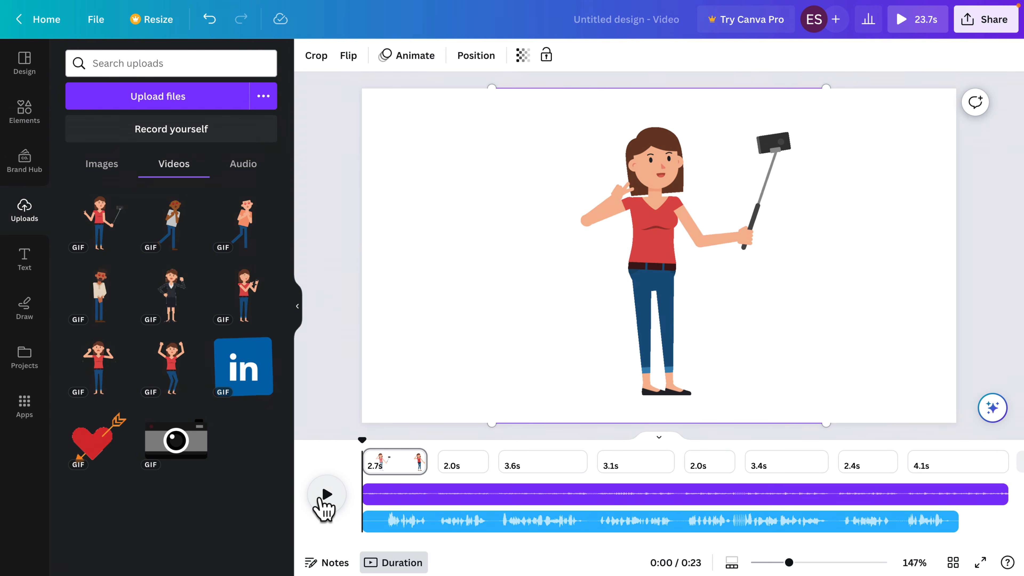
pyautogui.click(325, 496)
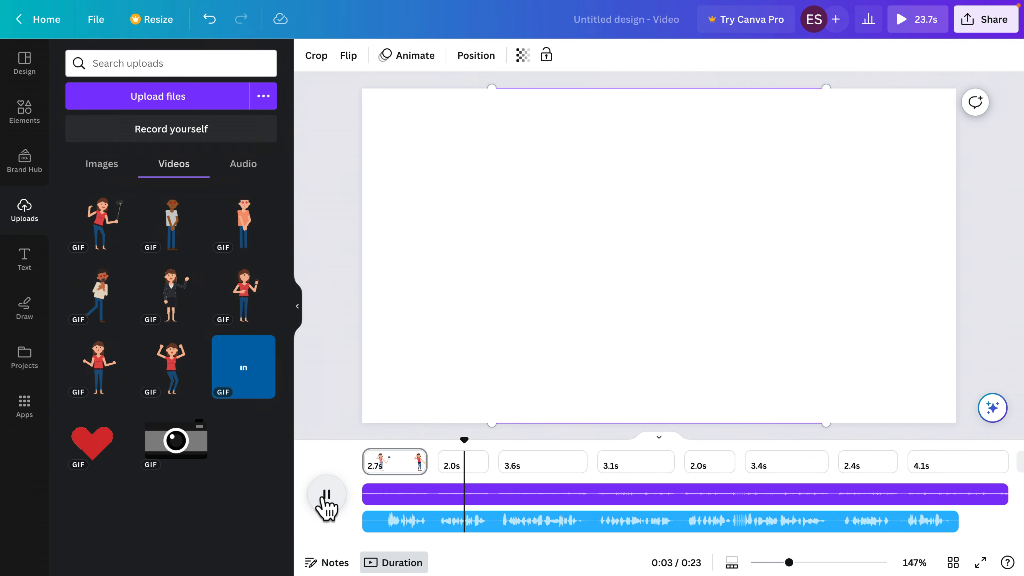
pyautogui.click(326, 497)
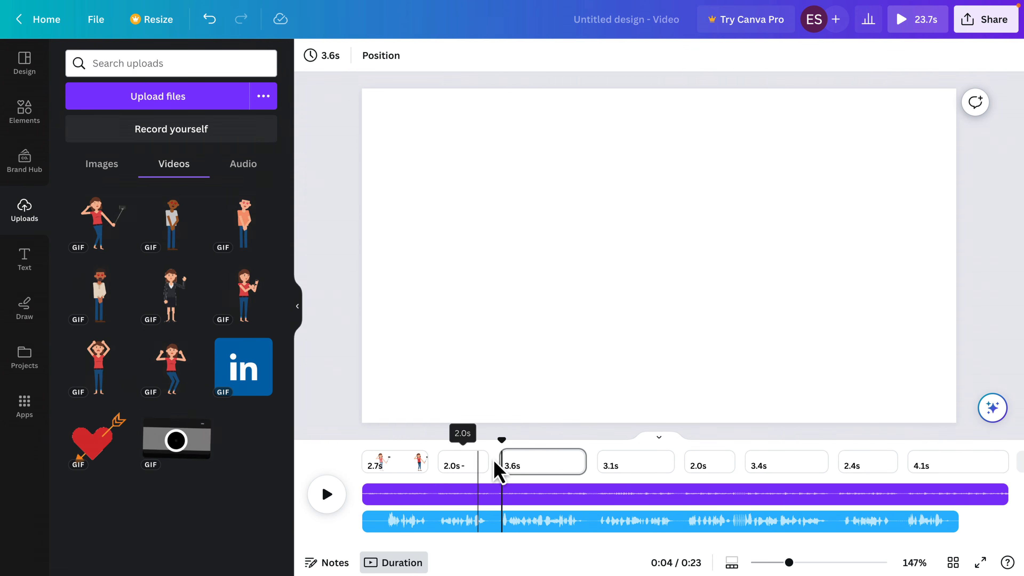
pyautogui.moveTo(506, 439); pyautogui.dragTo(460, 447)
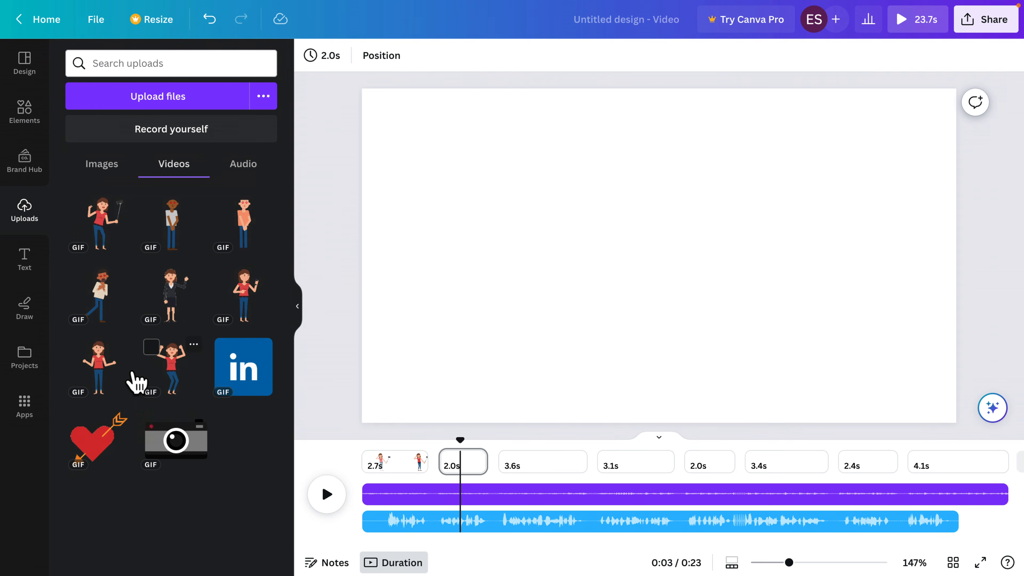
pyautogui.moveTo(96, 377); pyautogui.dragTo(523, 275)
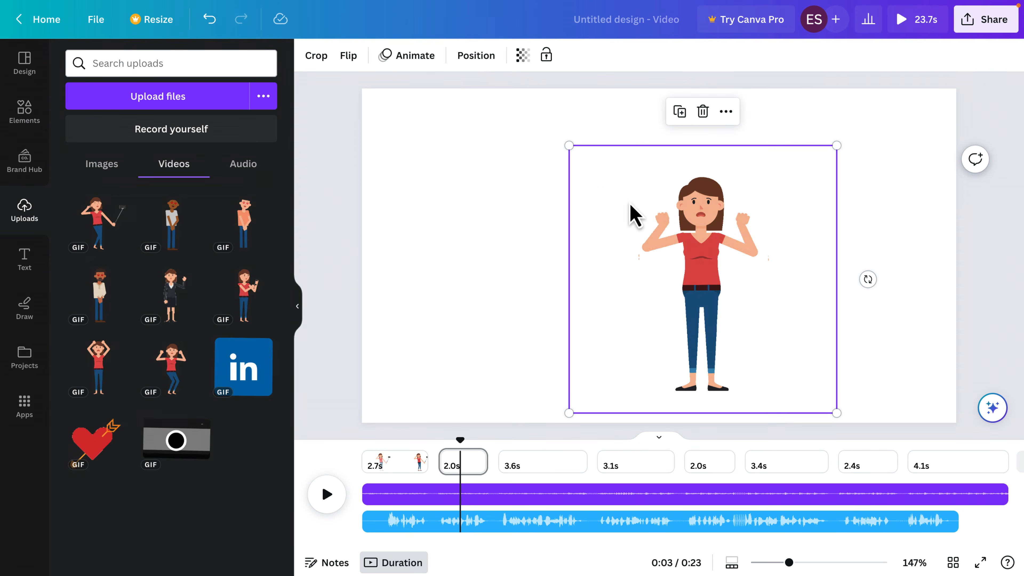
pyautogui.moveTo(686, 266); pyautogui.dragTo(651, 245)
pyautogui.moveTo(792, 122); pyautogui.dragTo(828, 91)
pyautogui.moveTo(522, 393); pyautogui.dragTo(438, 441)
# - Listen to the third phrase and place the uploaded camera GIF on the third page, reduced and horizontally centred in the page's upper part
pyautogui.click(329, 491)
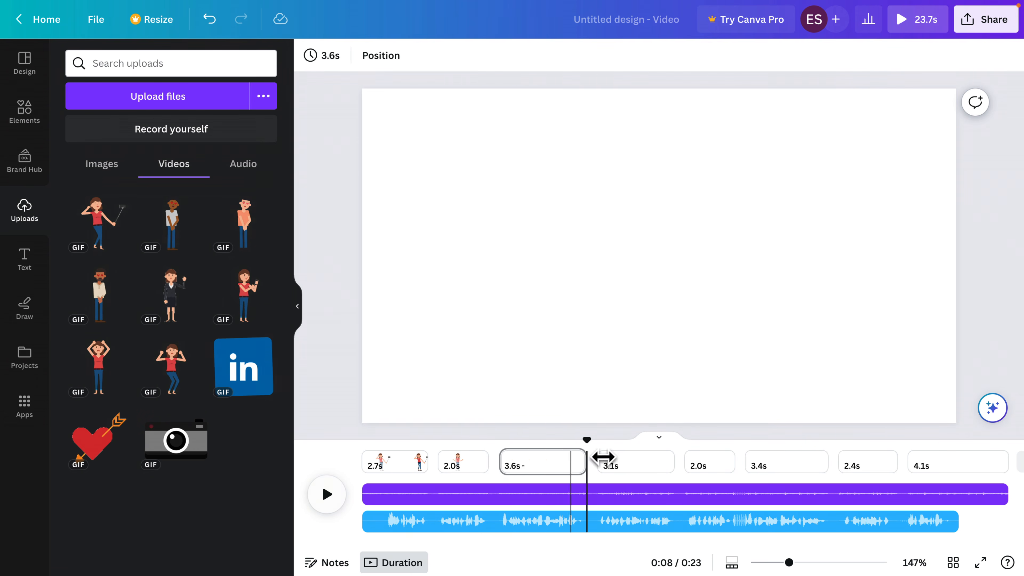
pyautogui.moveTo(590, 439); pyautogui.dragTo(547, 444)
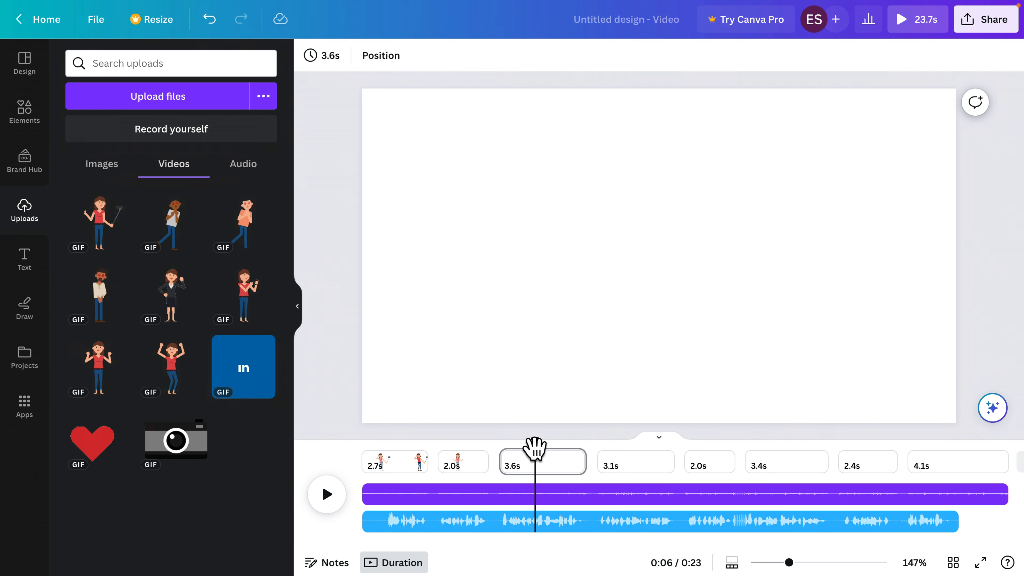
pyautogui.moveTo(180, 444); pyautogui.dragTo(571, 224)
pyautogui.moveTo(658, 298); pyautogui.dragTo(665, 236)
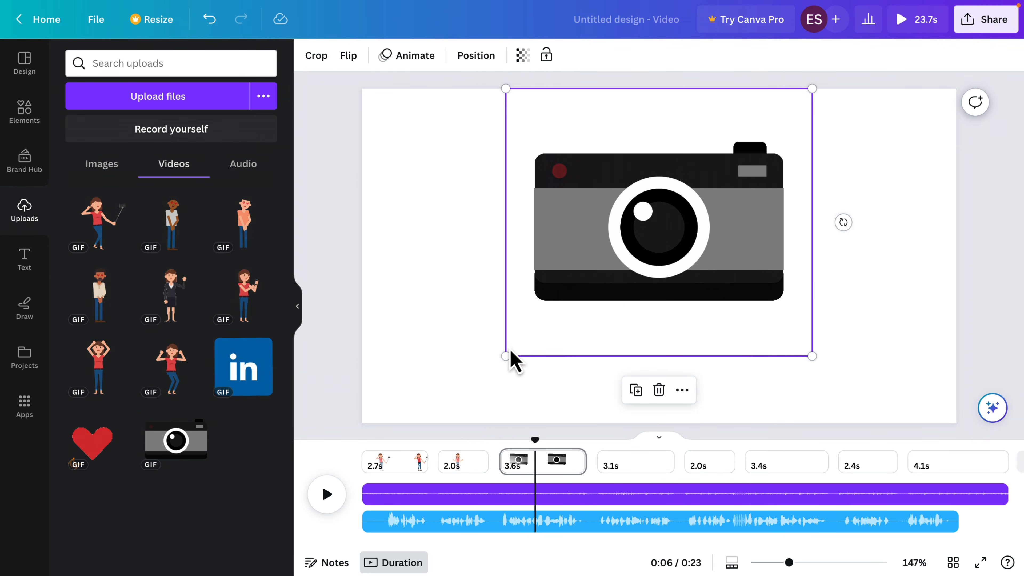
pyautogui.moveTo(506, 357); pyautogui.dragTo(562, 307)
pyautogui.moveTo(729, 214); pyautogui.dragTo(661, 259)
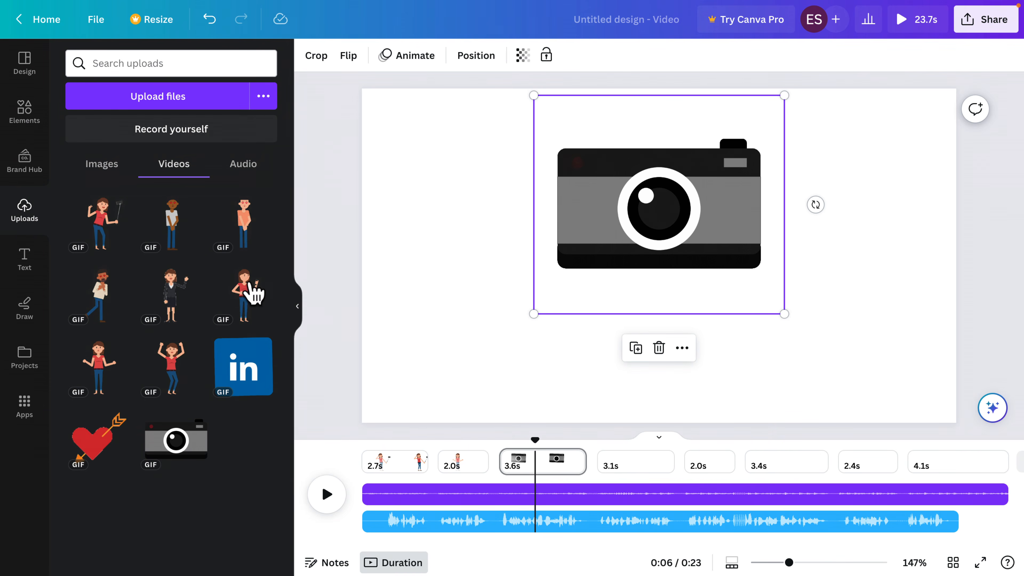
# - Add a centred heading below the camera reading "Photoshoot123.com"
pyautogui.click(21, 267)
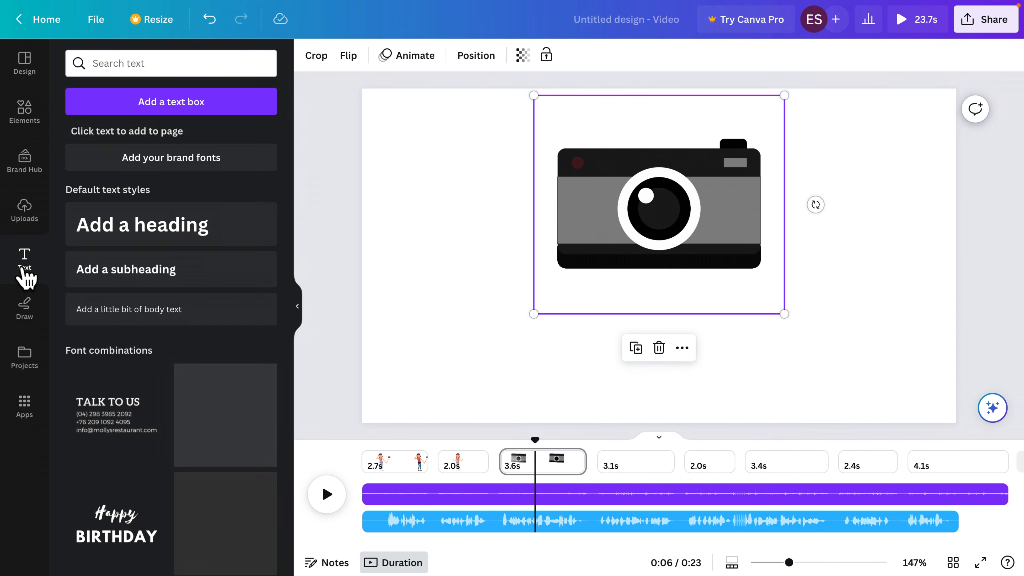
pyautogui.moveTo(94, 242); pyautogui.dragTo(570, 345)
pyautogui.moveTo(715, 341); pyautogui.dragTo(670, 313)
pyautogui.tripleClick(665, 334)
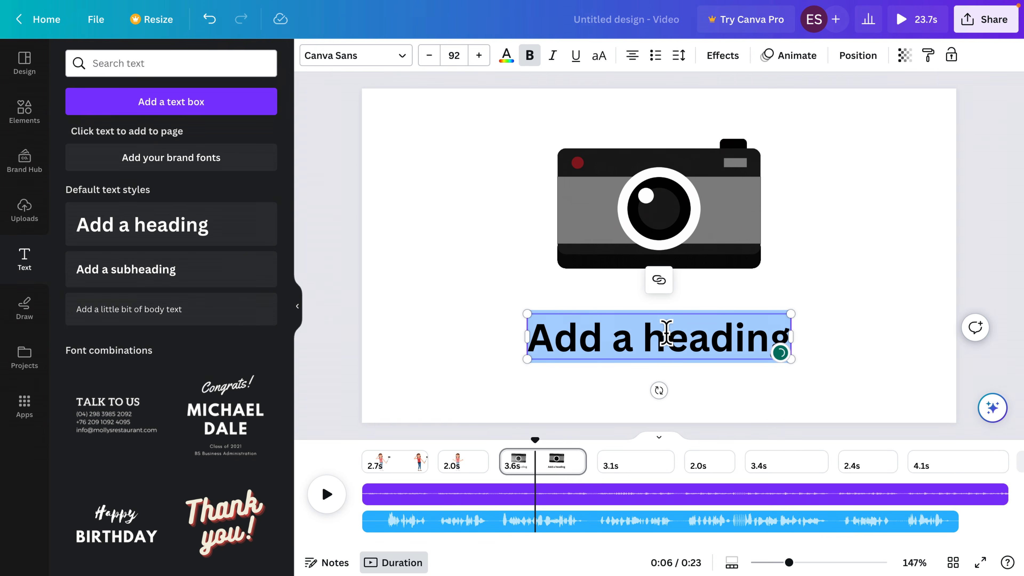
pyautogui.write('P')
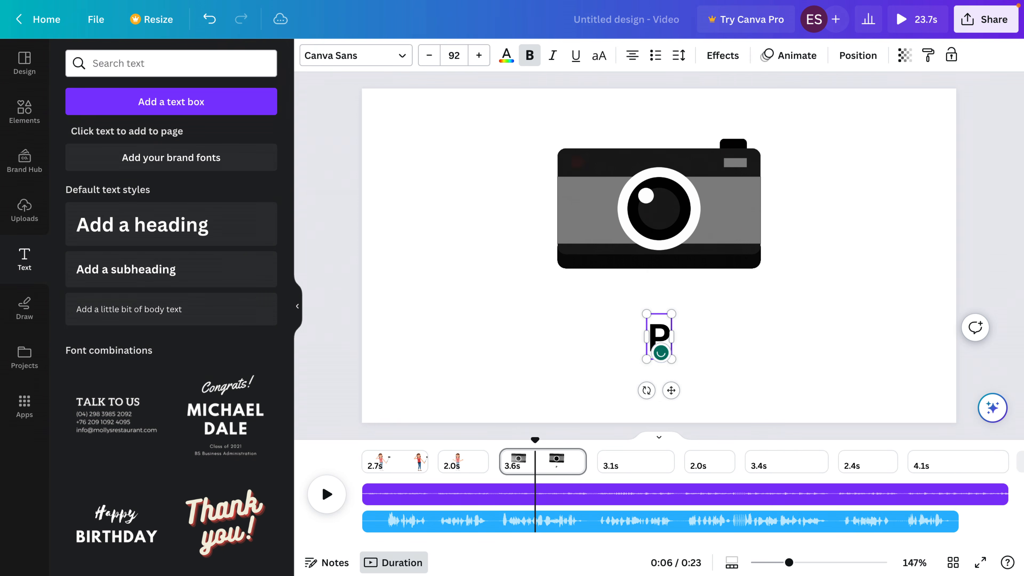
pyautogui.write('hotoshoot123.com')
pyautogui.press('BackSpace')
pyautogui.press('BackSpace')
pyautogui.press('BackSpace')
pyautogui.write('com')
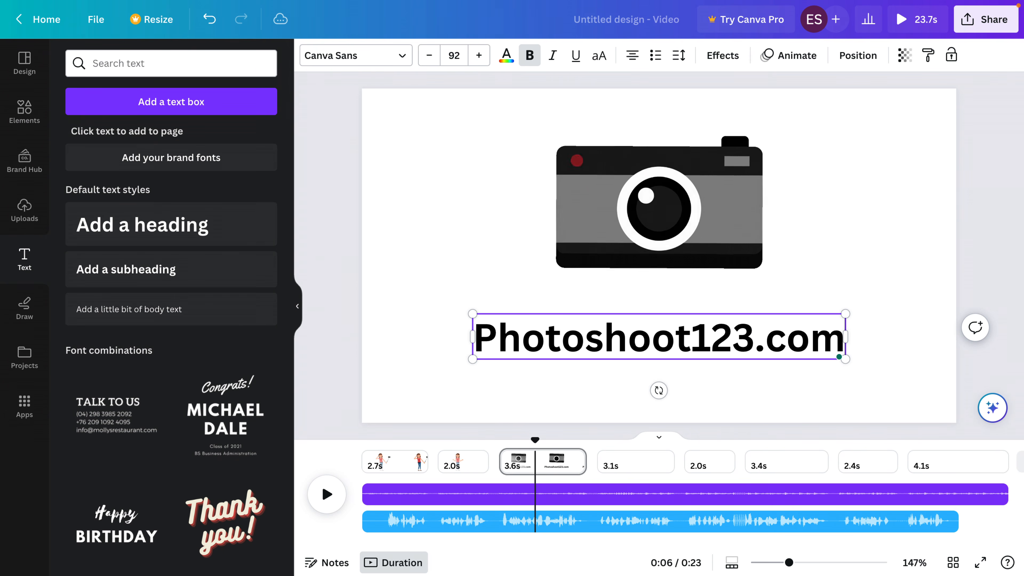
pyautogui.click(422, 316)
# - Set the heading's font to Montserrat Extra-Bold
pyautogui.click(509, 338)
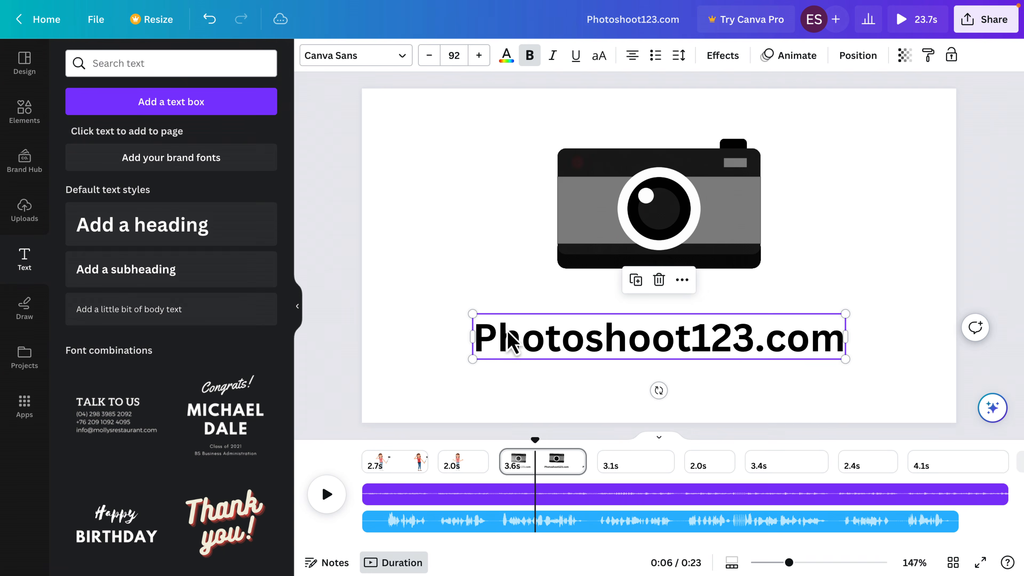
pyautogui.click(402, 61)
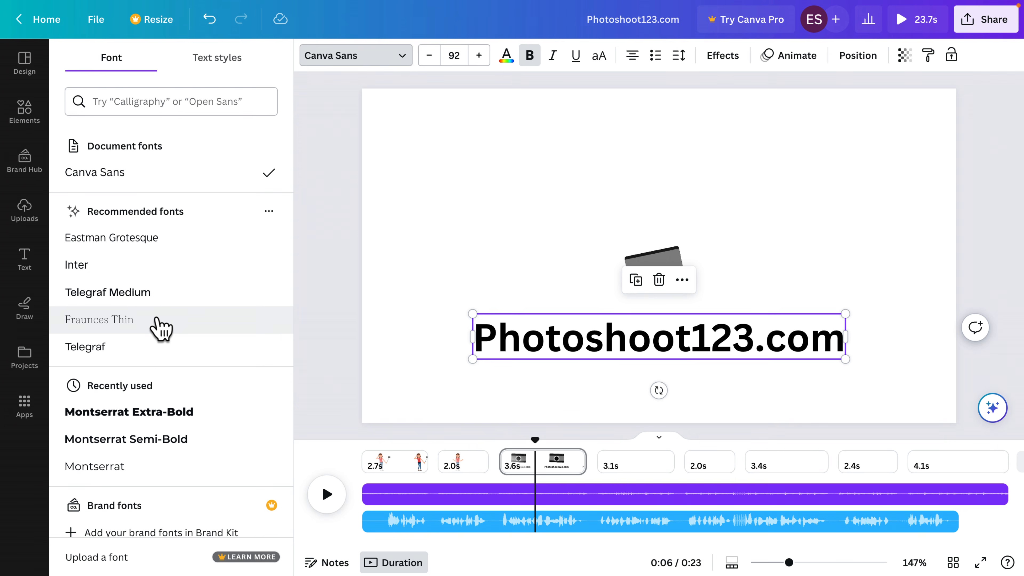
pyautogui.click(75, 416)
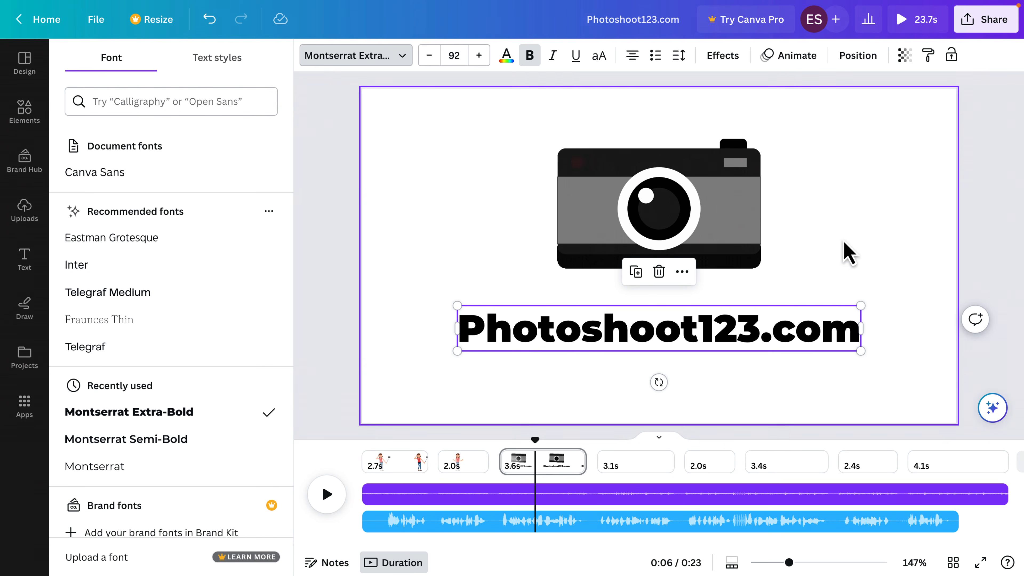
pyautogui.click(843, 251)
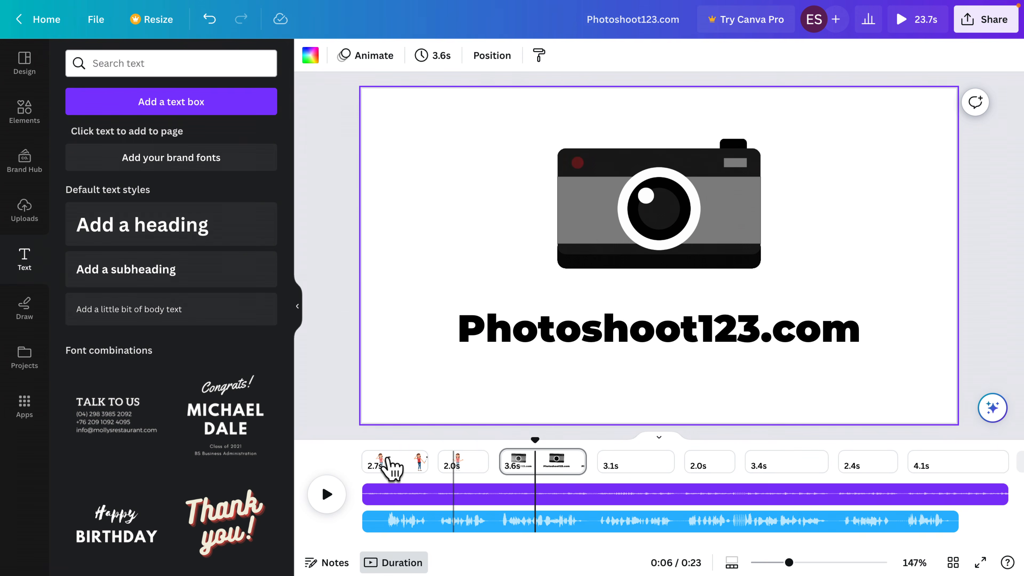
# - Listen to the next phrase and place the waving businesswoman GIF on the fourth page, enlarged to full page height against the page's right edge
pyautogui.click(326, 494)
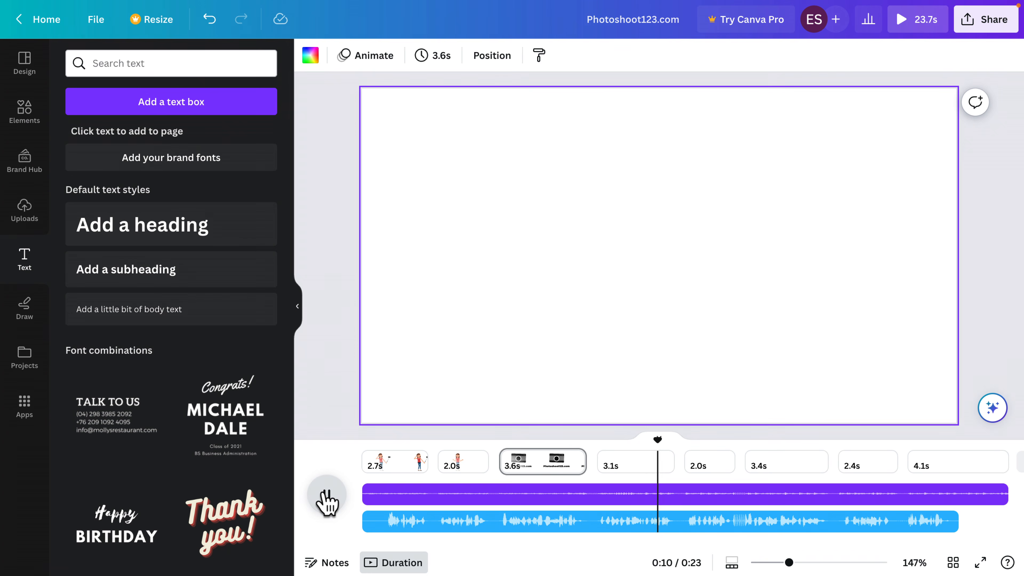
pyautogui.click(326, 493)
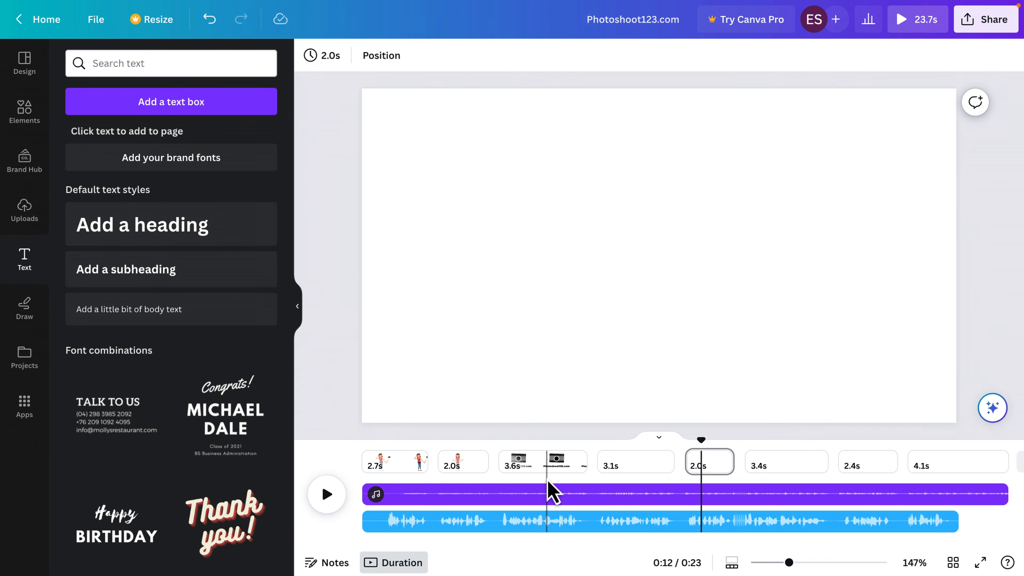
pyautogui.click(640, 470)
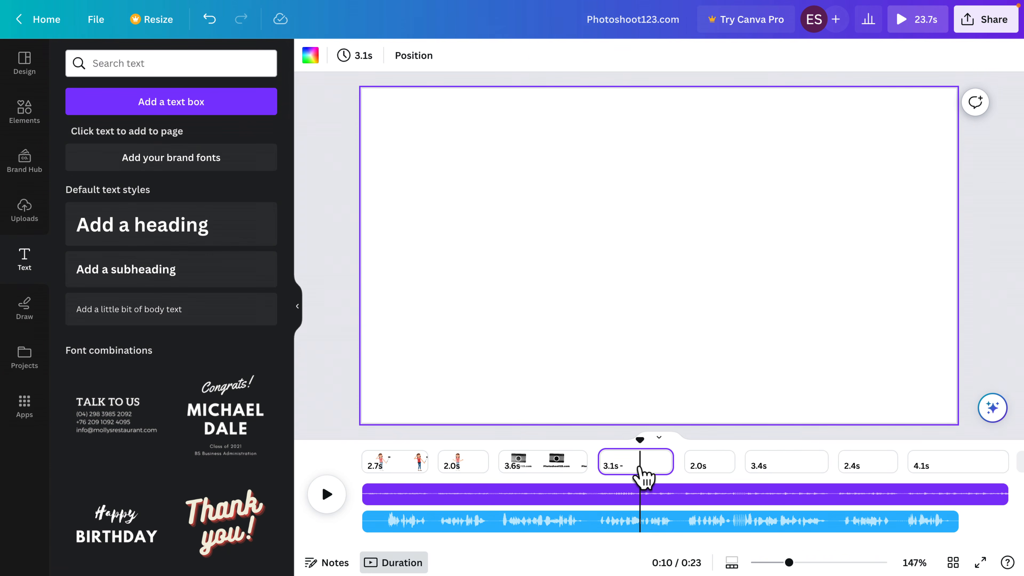
pyautogui.click(25, 210)
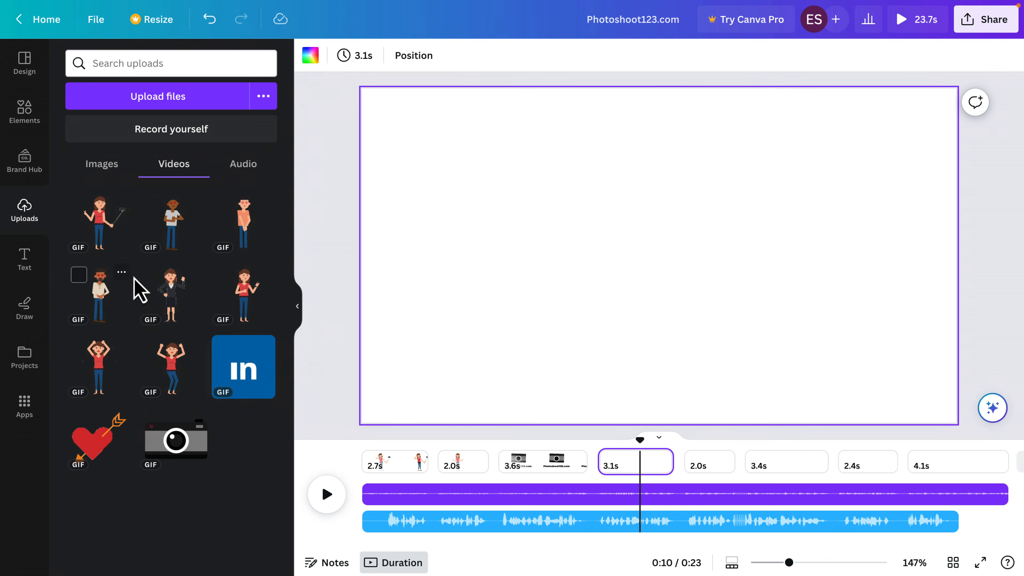
pyautogui.moveTo(170, 295); pyautogui.dragTo(581, 180)
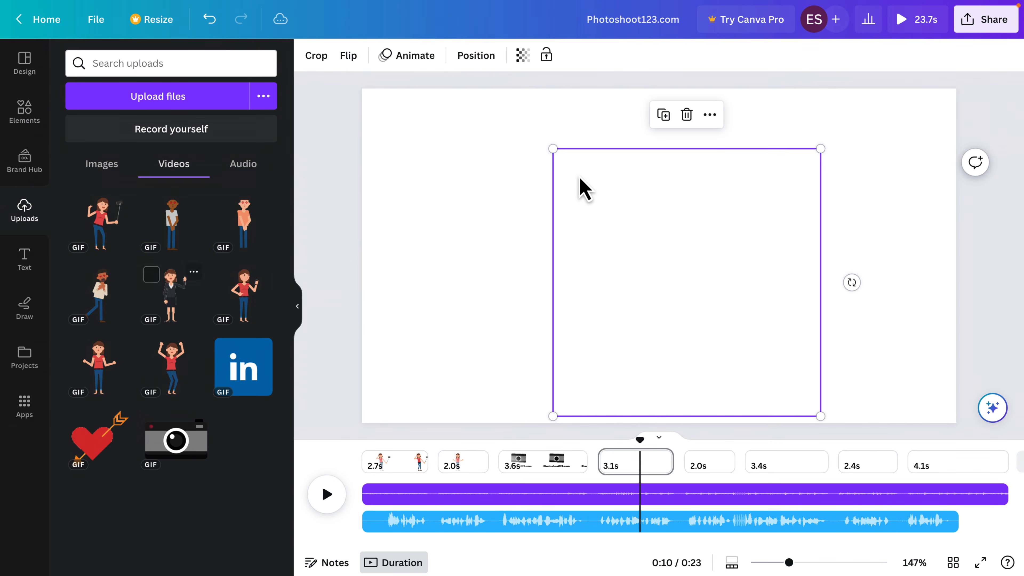
pyautogui.moveTo(819, 151); pyautogui.dragTo(881, 89)
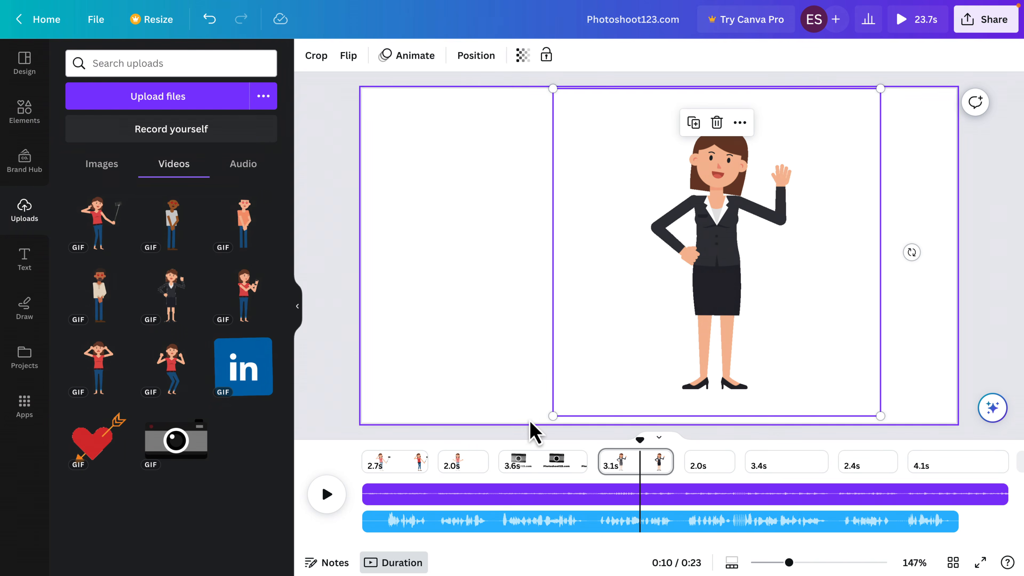
pyautogui.moveTo(554, 416); pyautogui.dragTo(546, 423)
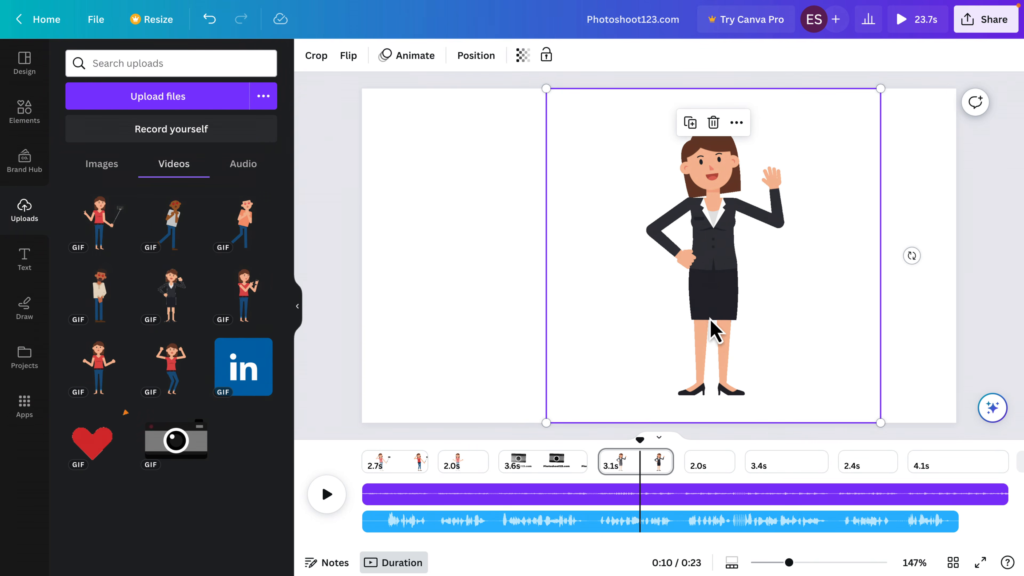
pyautogui.moveTo(707, 312); pyautogui.dragTo(780, 305)
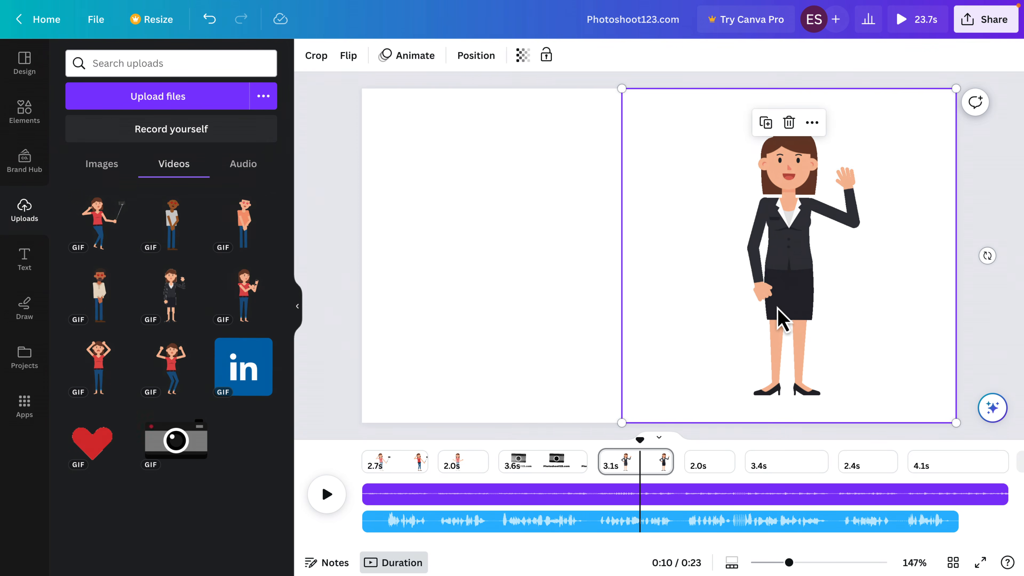
# - Add the uploaded LinkedIn logo GIF to the fourth page, reduced and vertically centred to the left of the businesswoman
pyautogui.moveTo(239, 386); pyautogui.dragTo(474, 196)
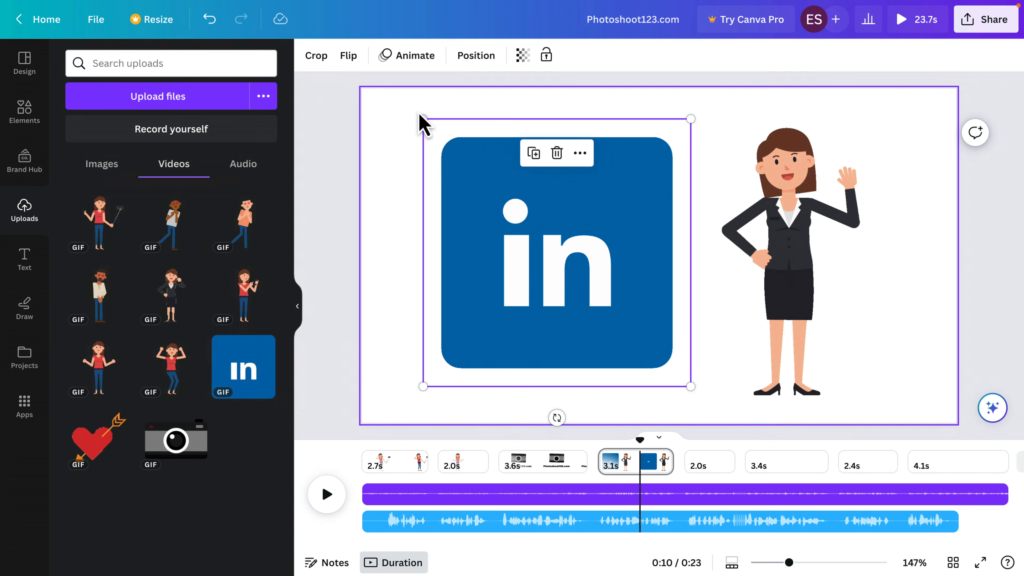
pyautogui.moveTo(423, 118); pyautogui.dragTo(521, 217)
pyautogui.moveTo(613, 315); pyautogui.dragTo(548, 257)
# - Replay from the fourth page and place the woman-with-phone GIF on the fifth page, enlarged to full page height against the page's left edge
pyautogui.moveTo(639, 440); pyautogui.dragTo(586, 437)
pyautogui.click(327, 500)
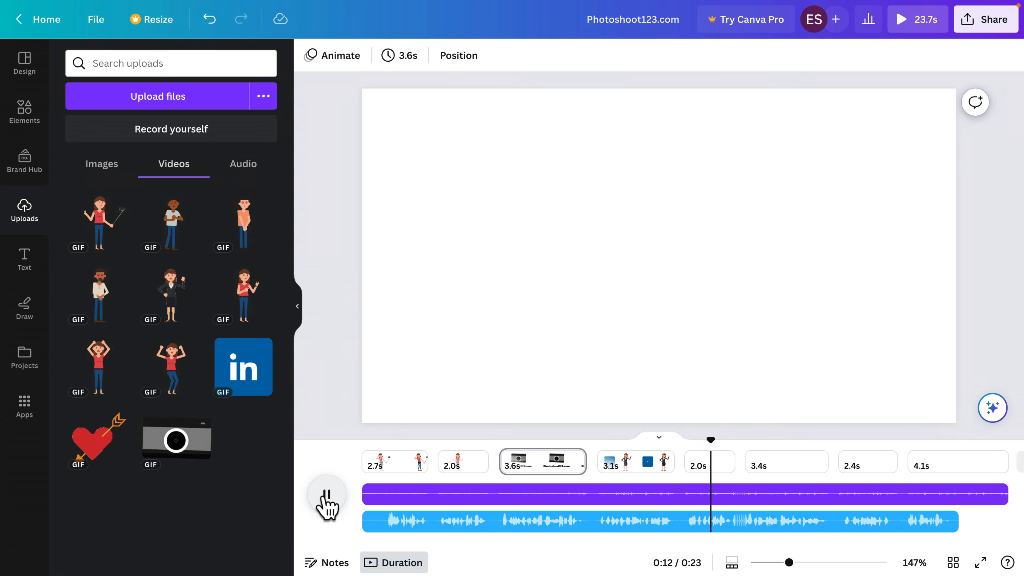
pyautogui.click(326, 495)
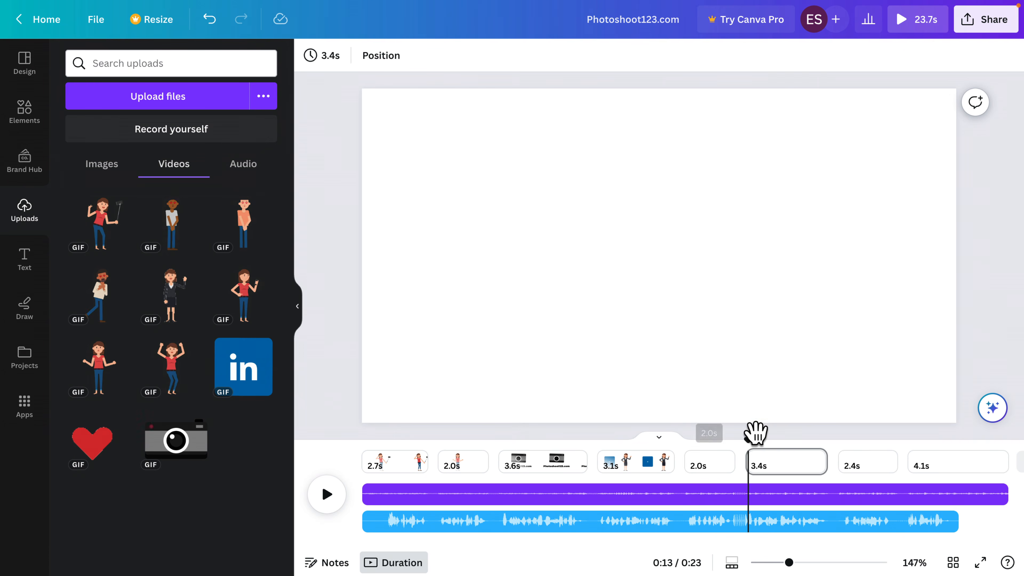
pyautogui.moveTo(739, 446); pyautogui.dragTo(709, 465)
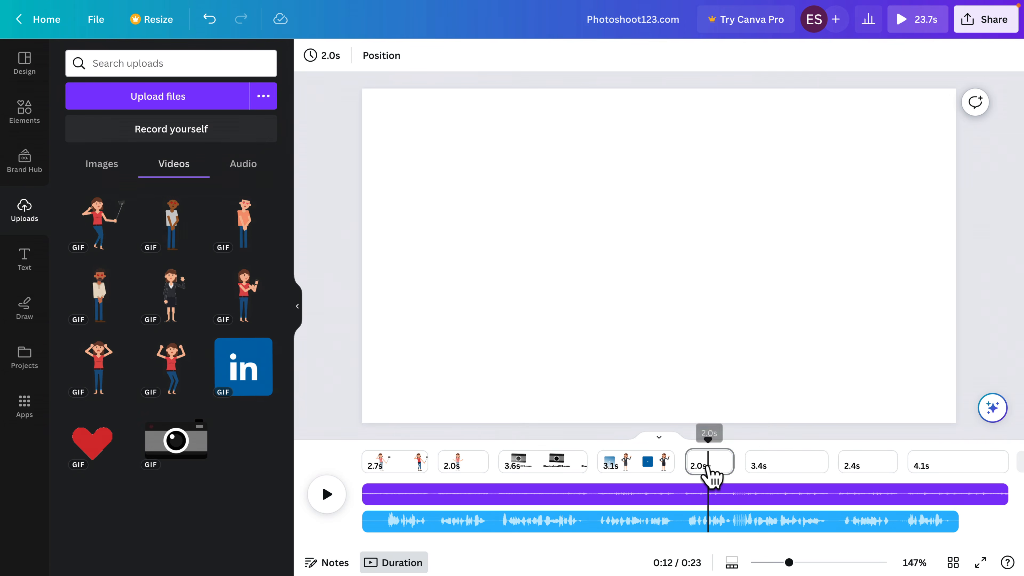
pyautogui.click(712, 475)
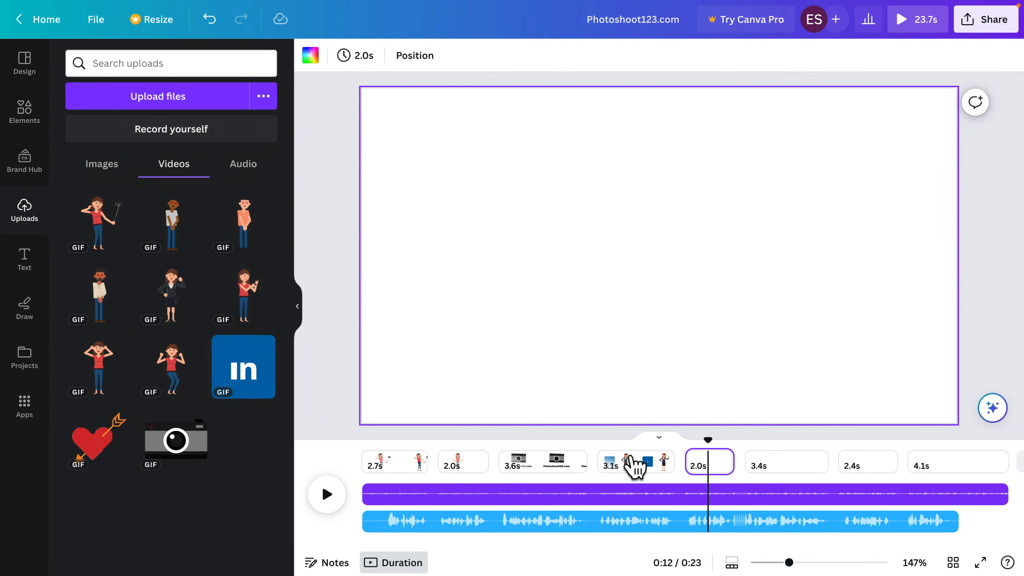
pyautogui.click(247, 309)
pyautogui.moveTo(542, 194); pyautogui.dragTo(483, 205)
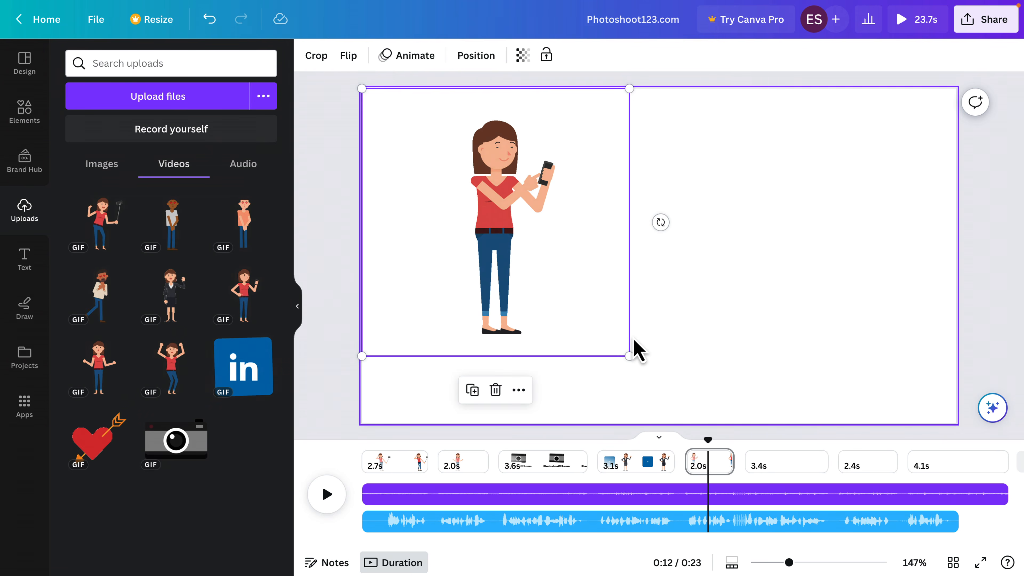
pyautogui.moveTo(630, 355); pyautogui.dragTo(697, 424)
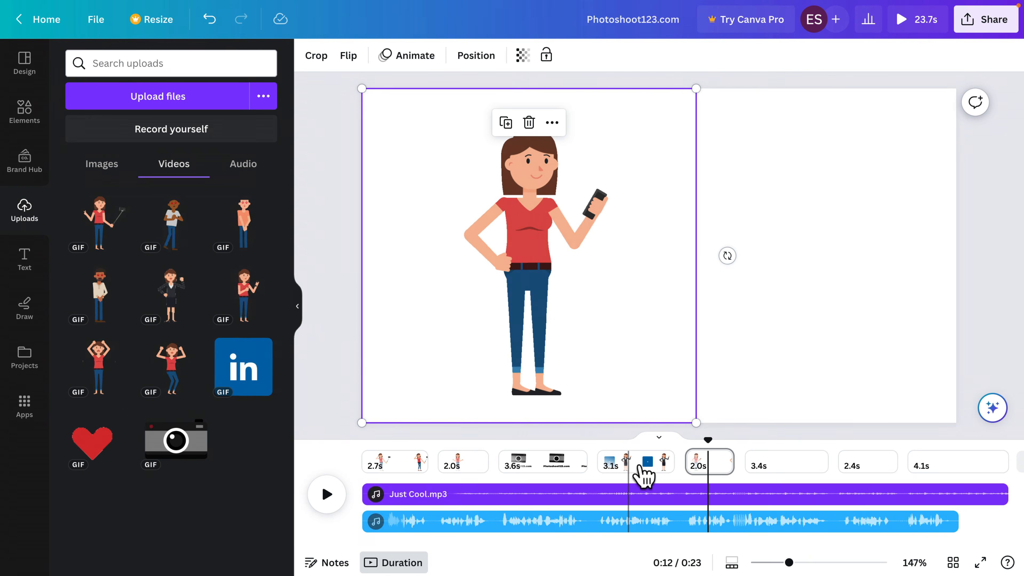
# - Move the playhead back to the fourth page and forward to the fifth to compare where the two women stand
pyautogui.click(640, 440)
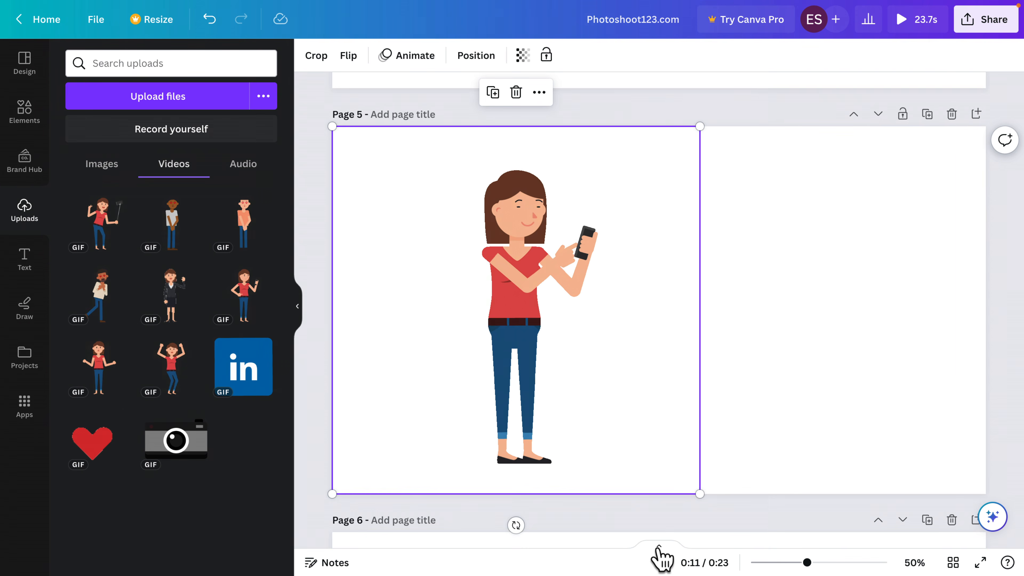
pyautogui.click(659, 547)
pyautogui.moveTo(690, 443); pyautogui.dragTo(642, 441)
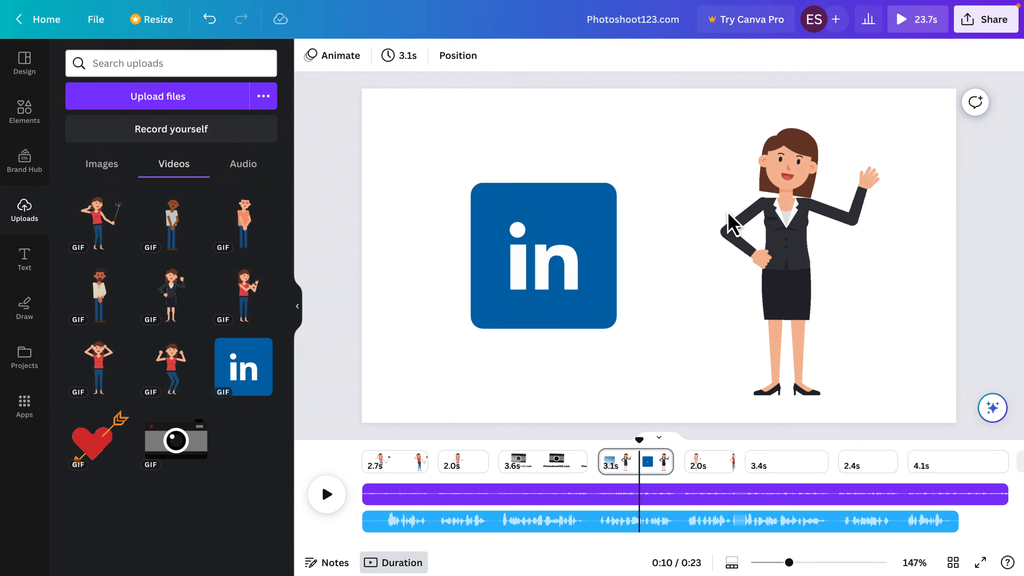
pyautogui.moveTo(642, 444); pyautogui.dragTo(705, 444)
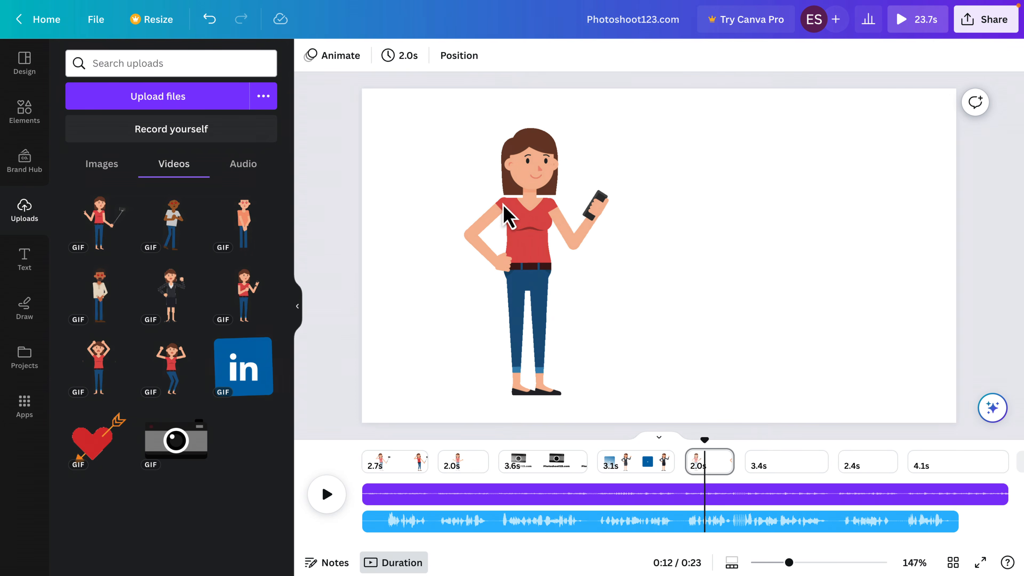
# - Place the heart-and-arrow GIF on the fifth page to the right of the woman with the phone, reduced and vertically centred
pyautogui.moveTo(91, 456); pyautogui.dragTo(716, 172)
pyautogui.moveTo(770, 221); pyautogui.dragTo(708, 226)
pyautogui.moveTo(627, 384); pyautogui.dragTo(680, 333)
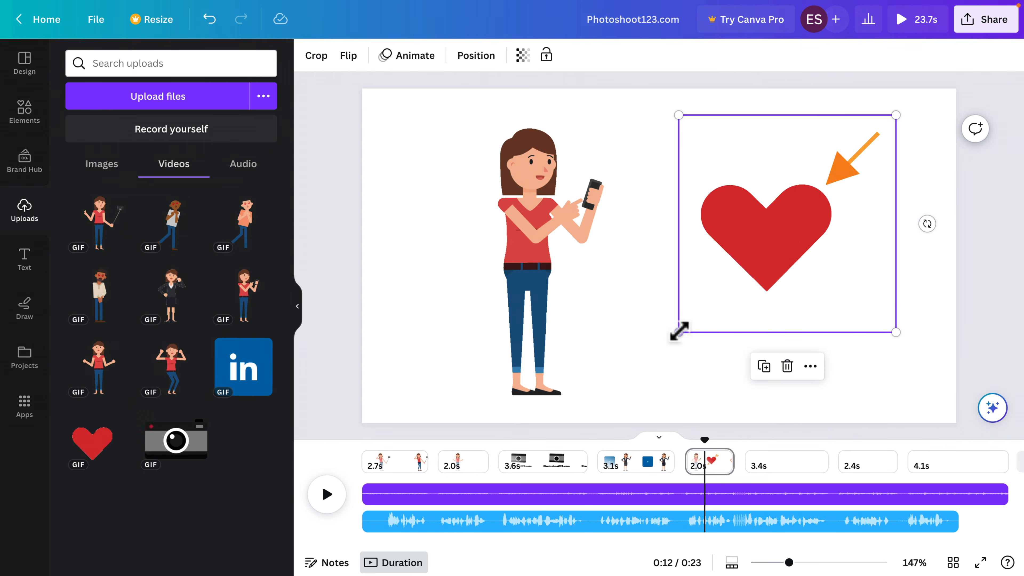
pyautogui.moveTo(759, 223)
pyautogui.mouseDown()
pyautogui.moveTo(755, 236)
pyautogui.moveTo(765, 227)
pyautogui.mouseUp()
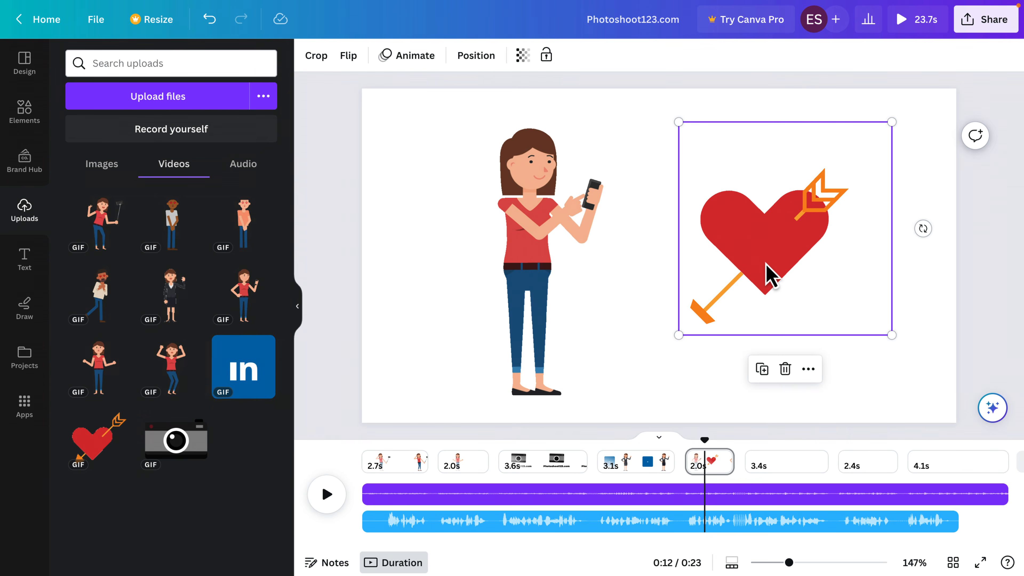
# - Replay from the fourth page into the sixth to check the new scenes and hear the next phrase
pyautogui.moveTo(705, 440); pyautogui.dragTo(605, 445)
pyautogui.click(326, 500)
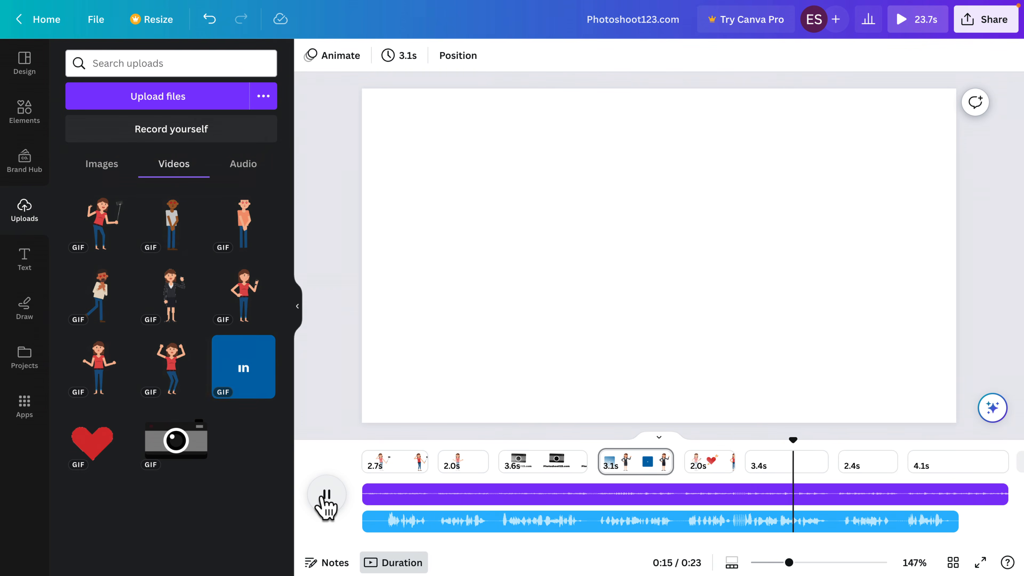
pyautogui.click(325, 506)
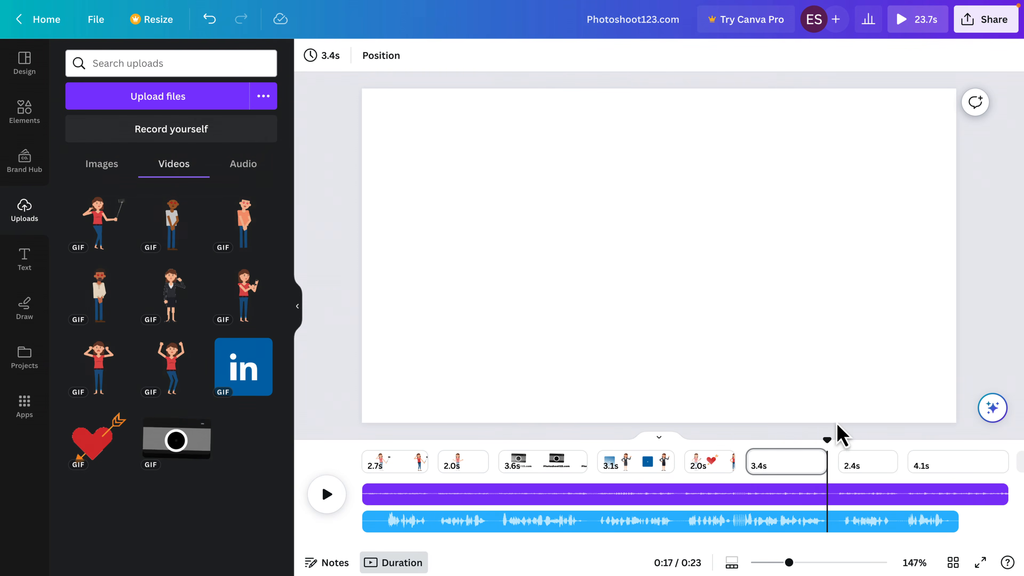
# - Place the three GIFs of men with heart eyes side by side on the sixth page, roughly evenly spaced
pyautogui.moveTo(823, 442); pyautogui.dragTo(751, 446)
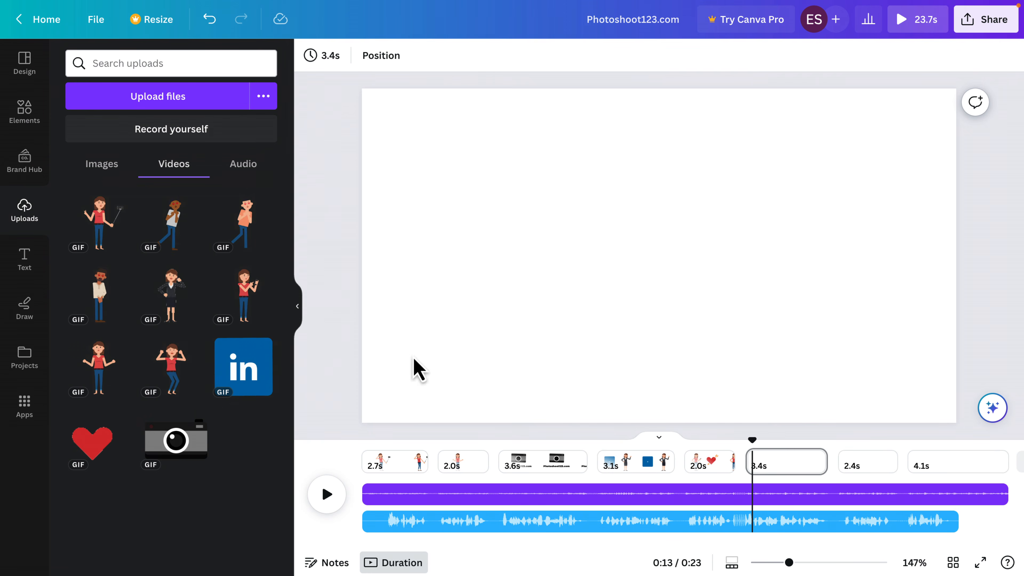
pyautogui.moveTo(169, 228); pyautogui.dragTo(434, 156)
pyautogui.moveTo(560, 272); pyautogui.dragTo(477, 265)
pyautogui.moveTo(243, 236); pyautogui.dragTo(612, 174)
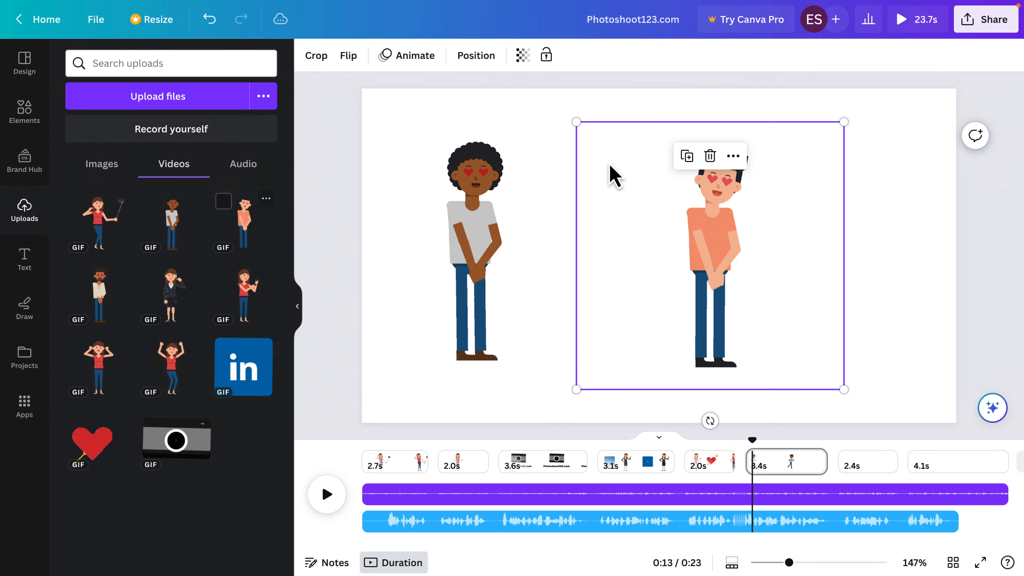
pyautogui.moveTo(723, 245); pyautogui.dragTo(666, 247)
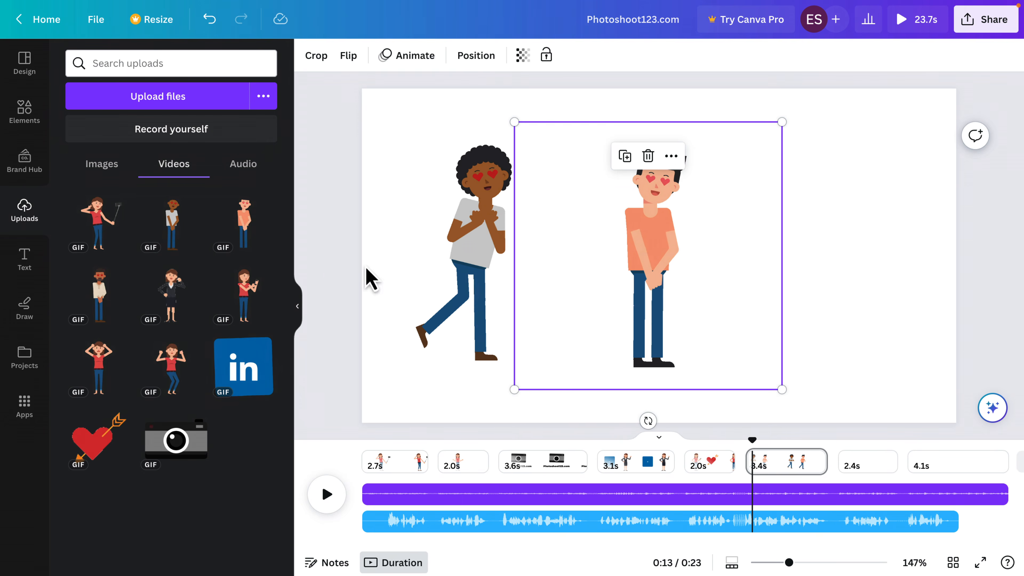
pyautogui.click(103, 290)
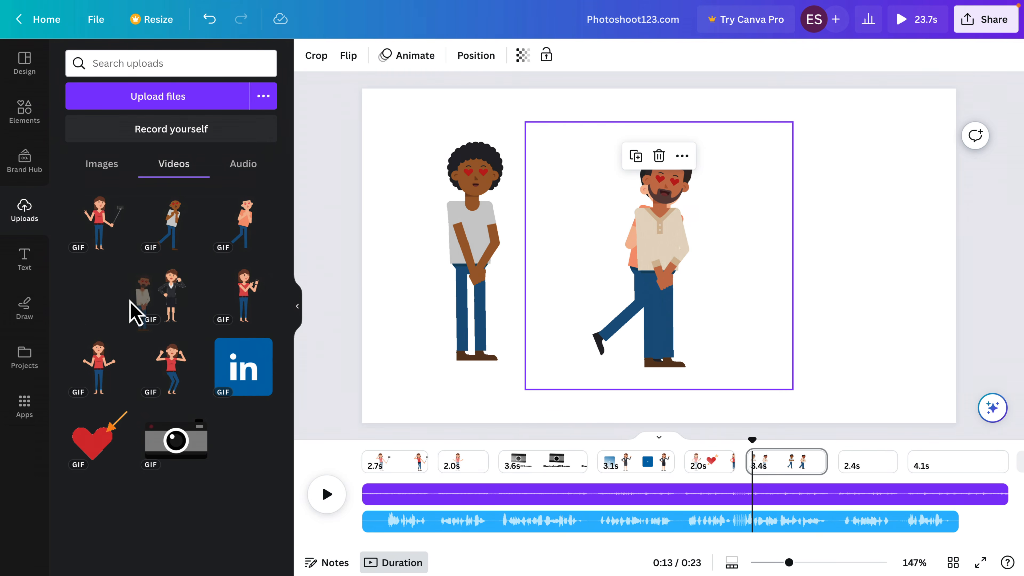
pyautogui.moveTo(617, 289); pyautogui.dragTo(816, 274)
pyautogui.moveTo(472, 266); pyautogui.dragTo(487, 266)
pyautogui.moveTo(668, 271); pyautogui.dragTo(662, 269)
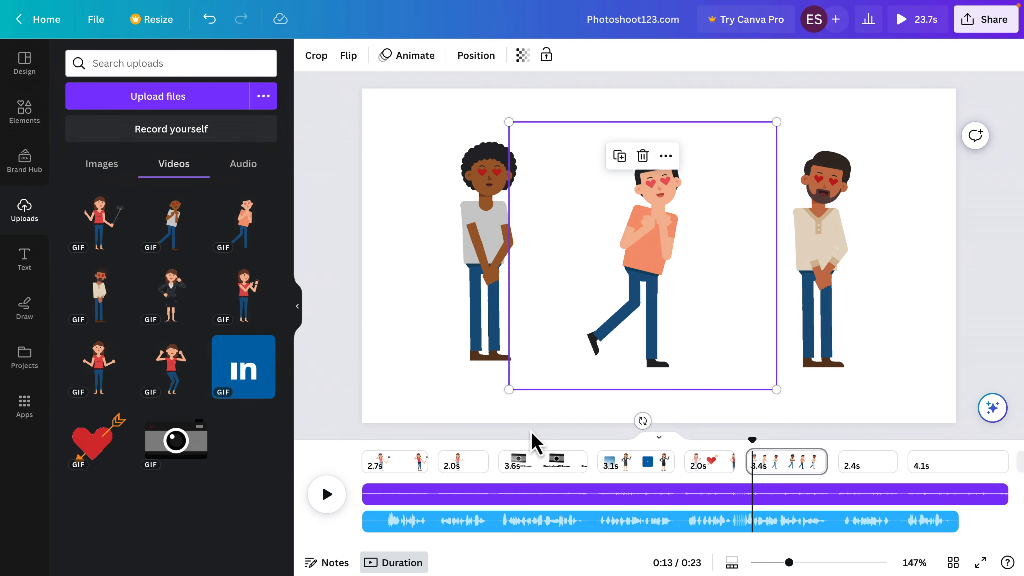
pyautogui.click(530, 439)
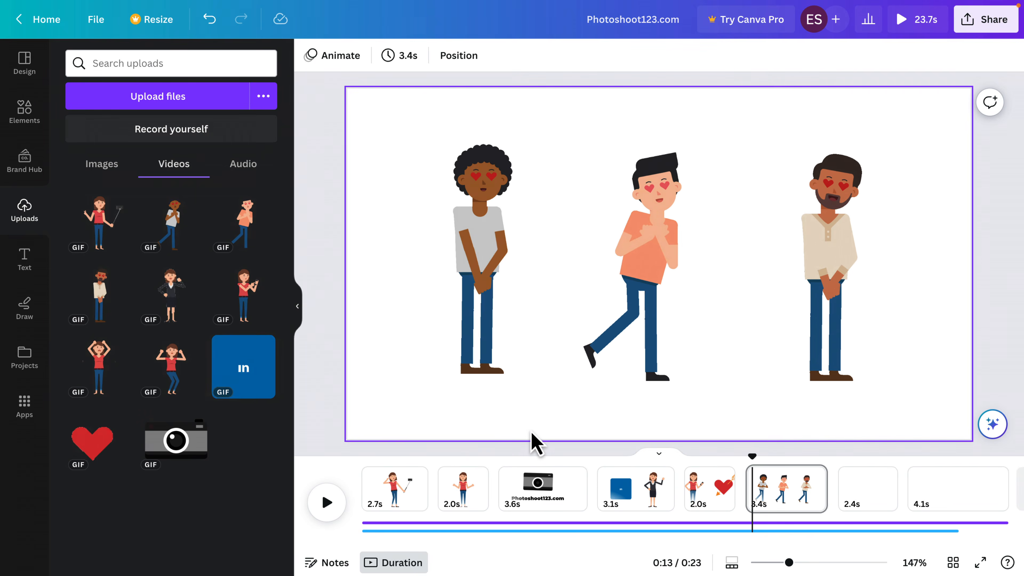
# - Listen on from the sixth page and place the GIF of the cheering woman on the seventh page, enlarged to full page height and centred
pyautogui.click(325, 503)
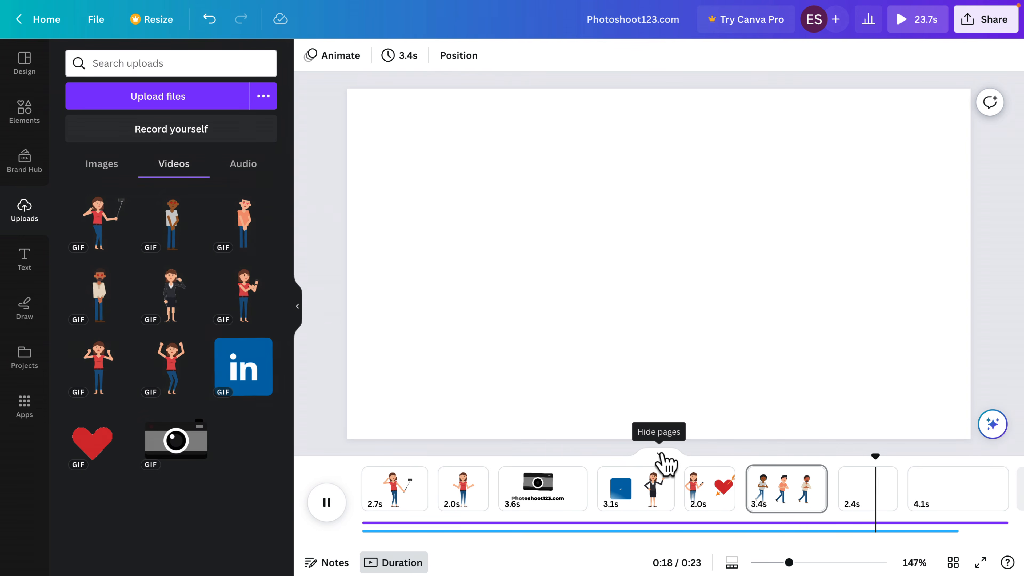
pyautogui.click(328, 504)
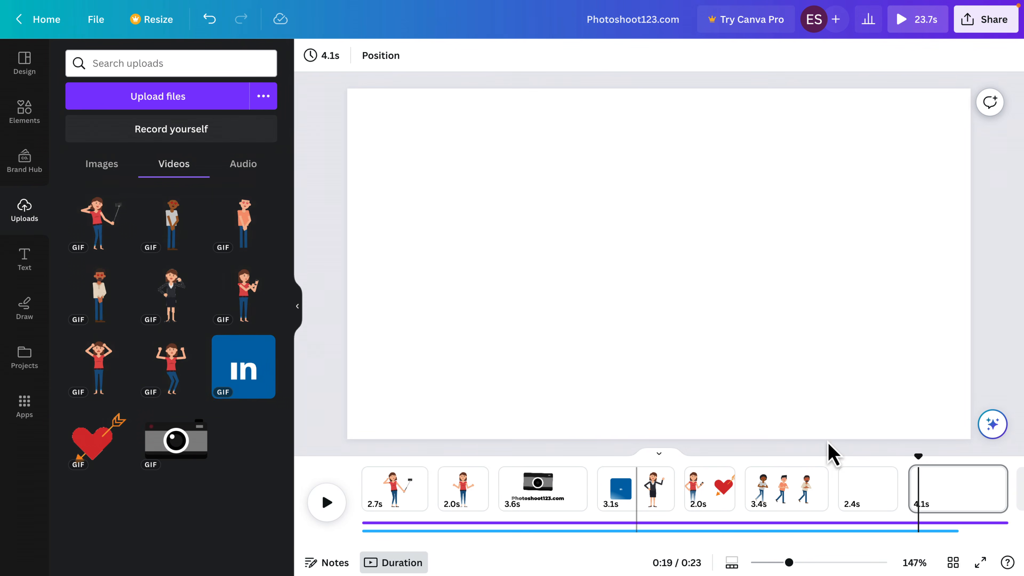
pyautogui.moveTo(919, 458); pyautogui.dragTo(859, 460)
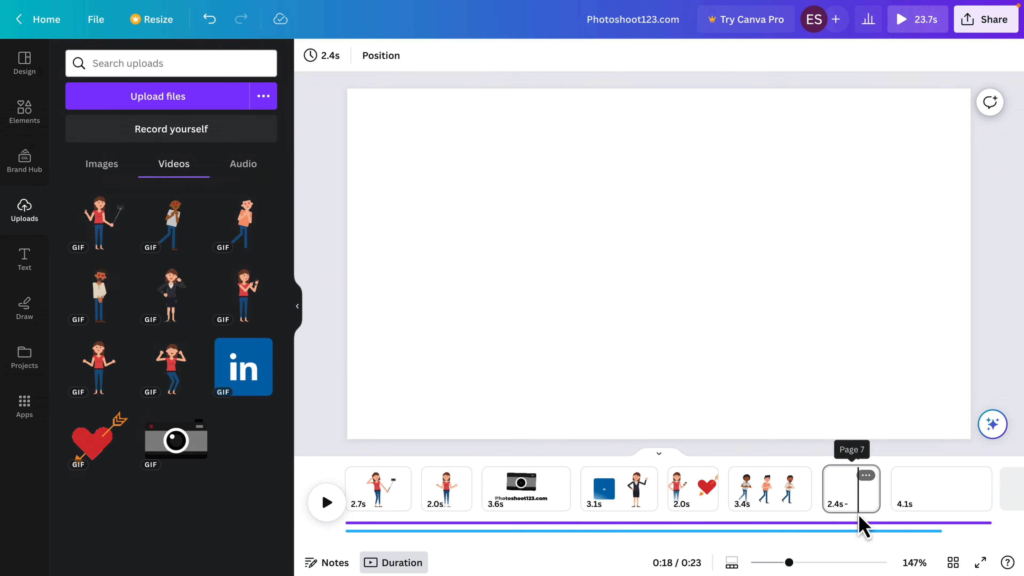
pyautogui.click(851, 534)
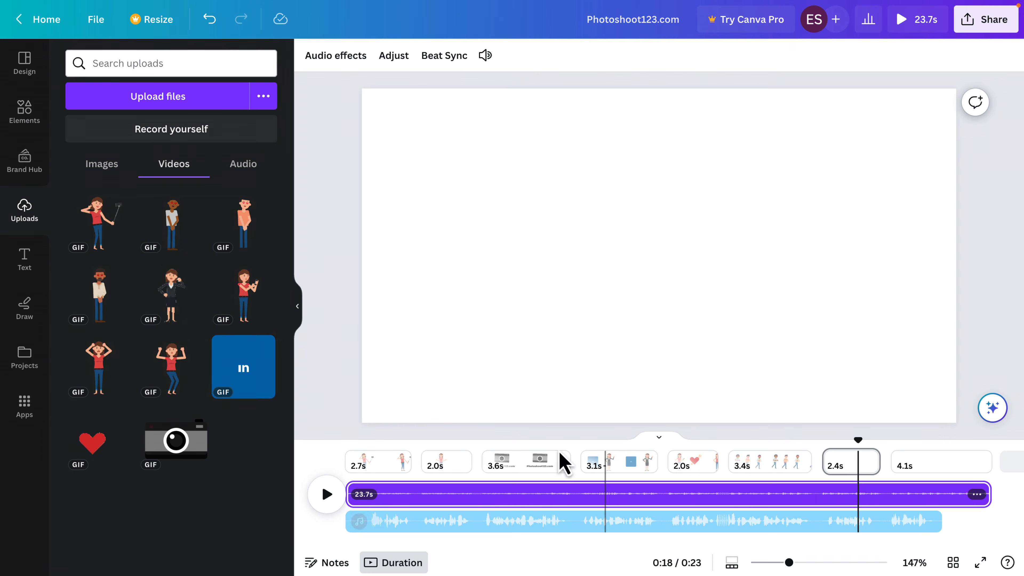
pyautogui.click(173, 379)
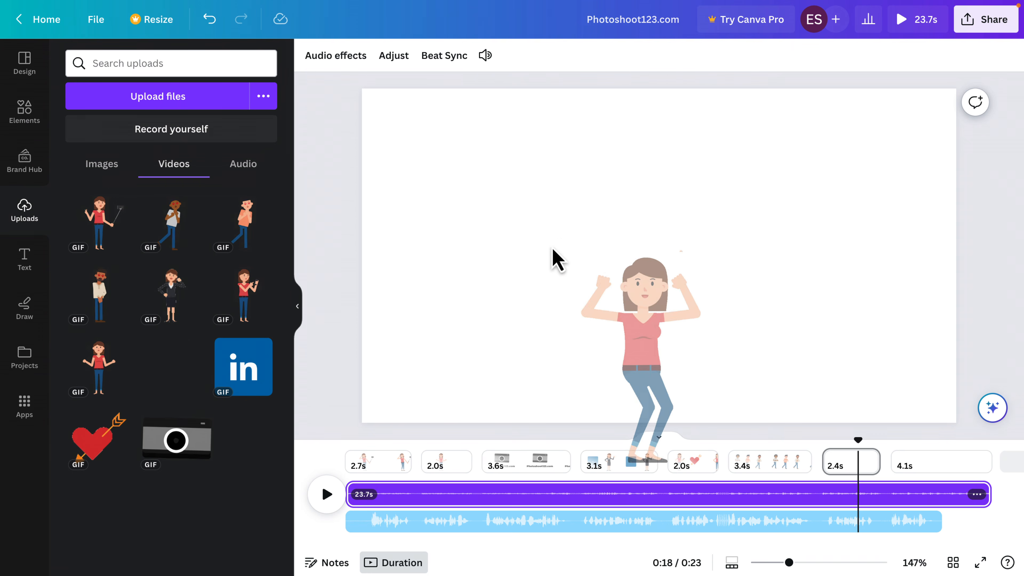
pyautogui.moveTo(799, 117); pyautogui.dragTo(827, 88)
pyautogui.moveTo(530, 384); pyautogui.dragTo(487, 424)
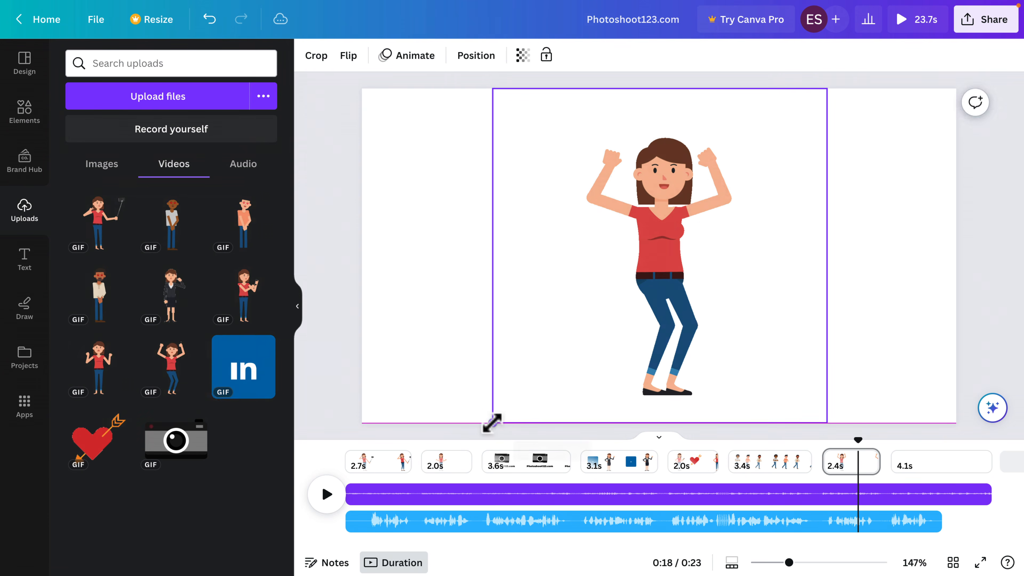
pyautogui.moveTo(662, 311)
pyautogui.mouseDown()
pyautogui.moveTo(669, 297)
pyautogui.moveTo(659, 297)
pyautogui.moveTo(663, 309)
pyautogui.mouseUp()
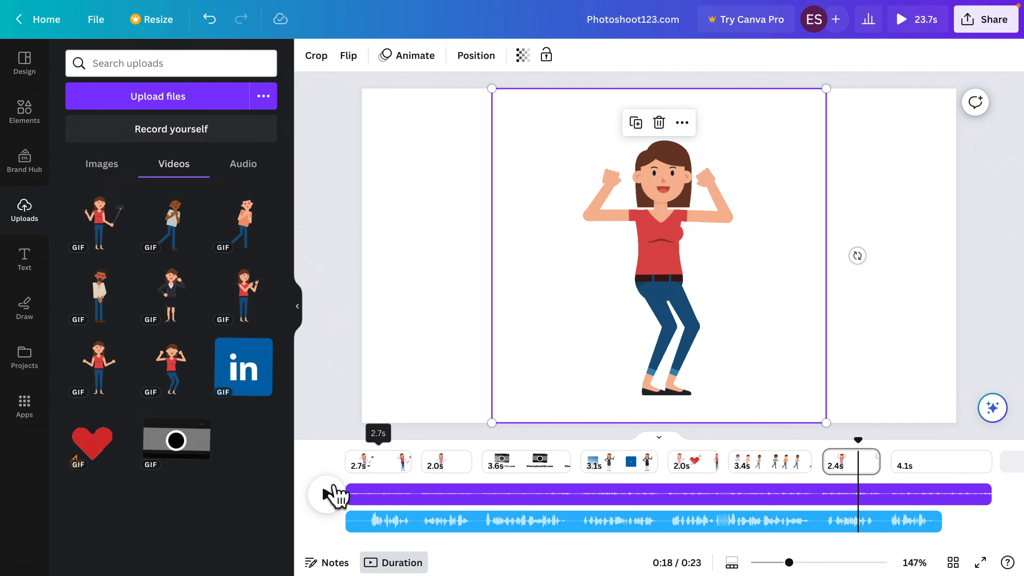
# - Listen to the voice-over of the last page and look at the third page's camera scene for comparison
pyautogui.click(331, 494)
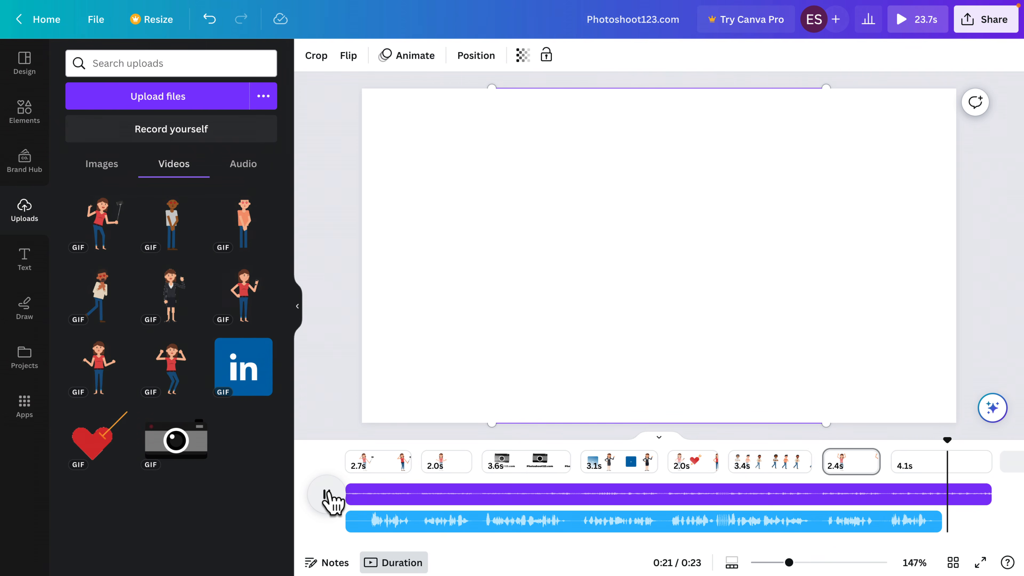
pyautogui.click(327, 499)
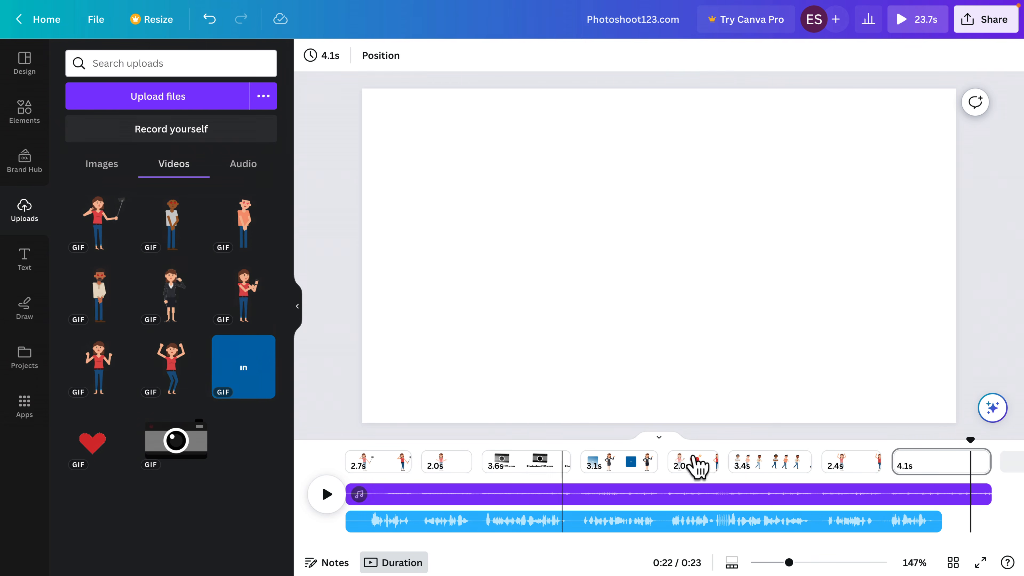
pyautogui.moveTo(973, 442); pyautogui.dragTo(871, 449)
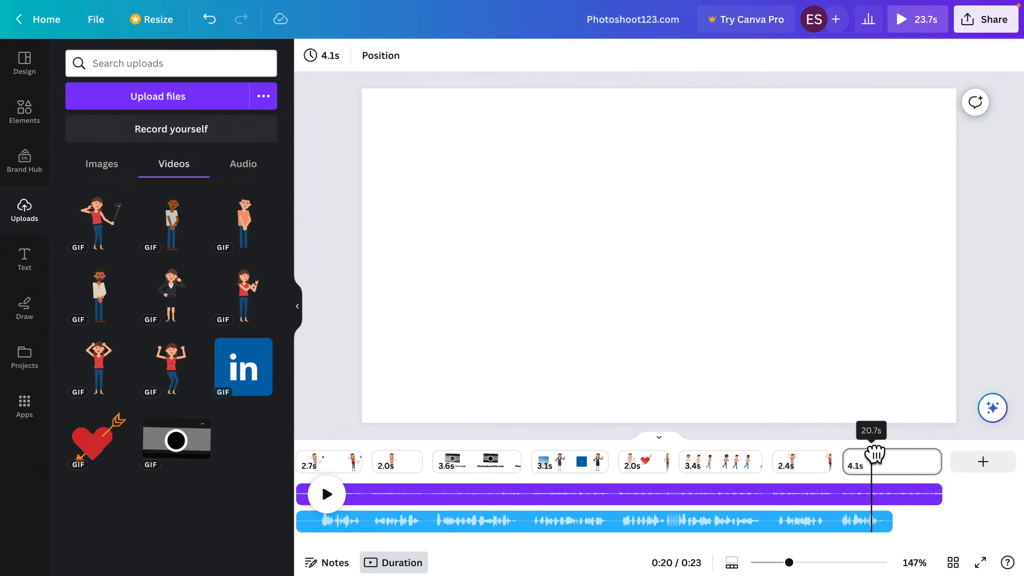
pyautogui.click(479, 454)
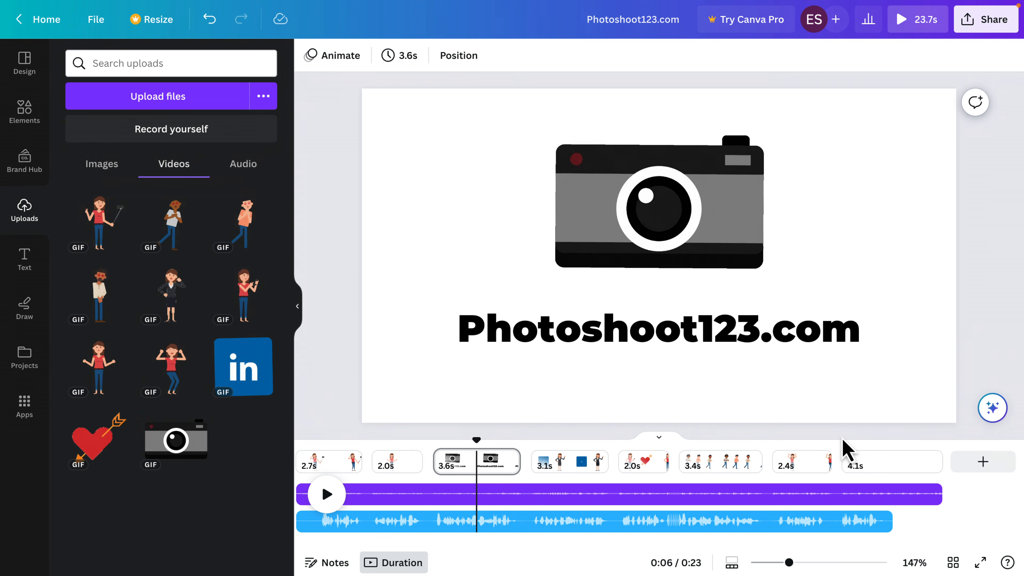
pyautogui.click(841, 447)
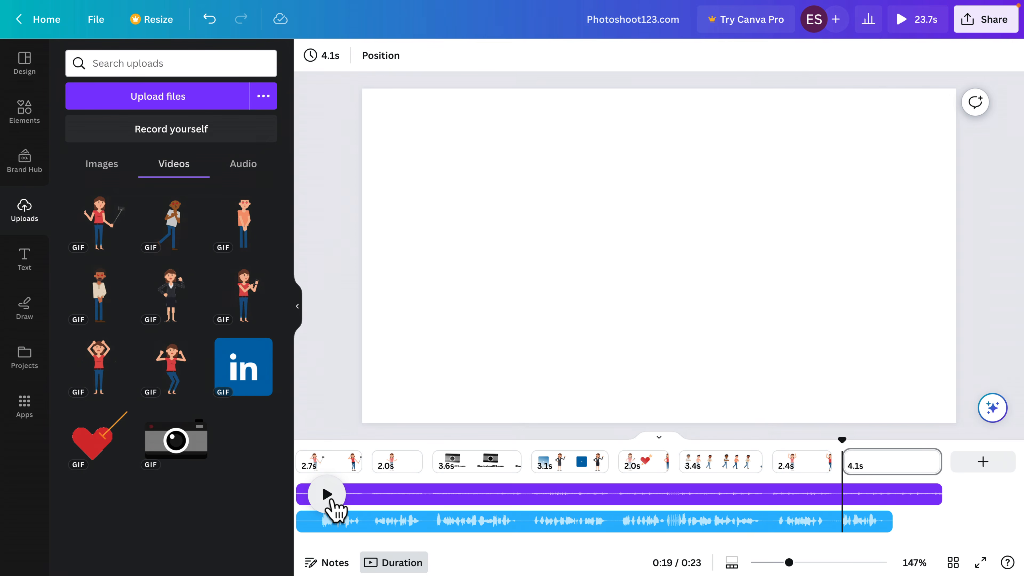
pyautogui.click(330, 499)
pyautogui.click(327, 496)
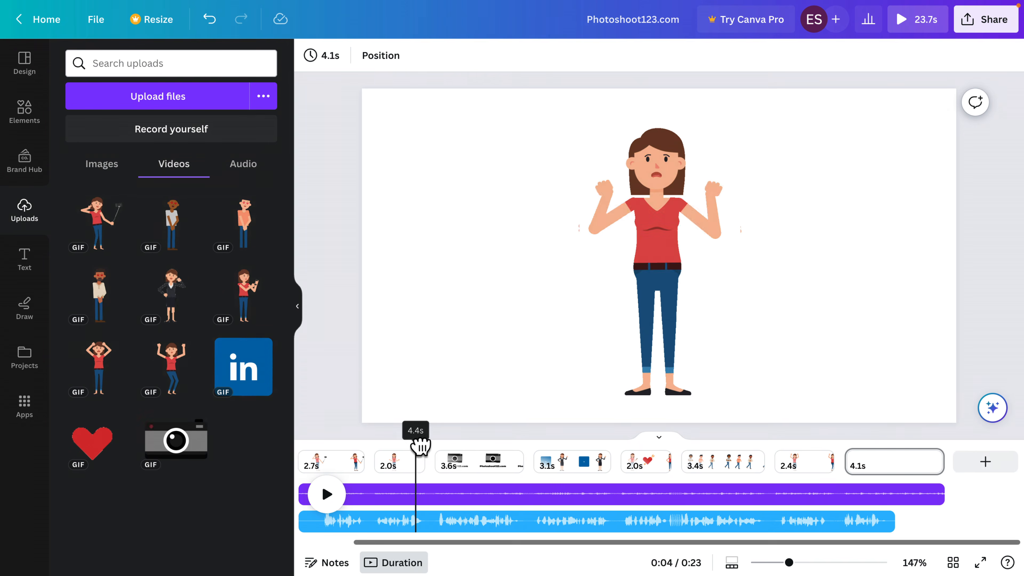
# - Duplicate the third page with the camera and move the copy between the seventh page and the empty last page
pyautogui.click(483, 464)
pyautogui.rightClick(485, 465)
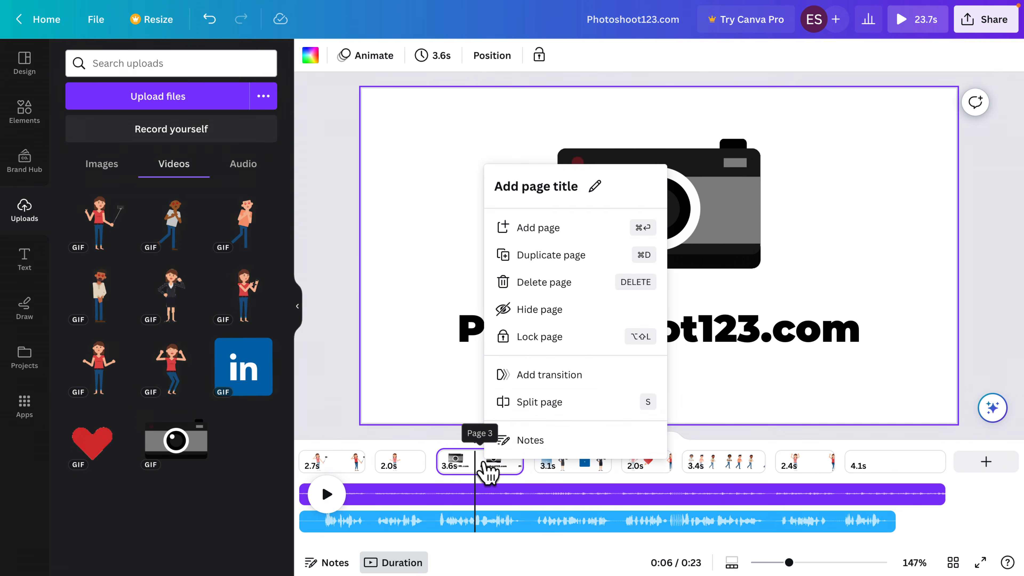
pyautogui.click(586, 258)
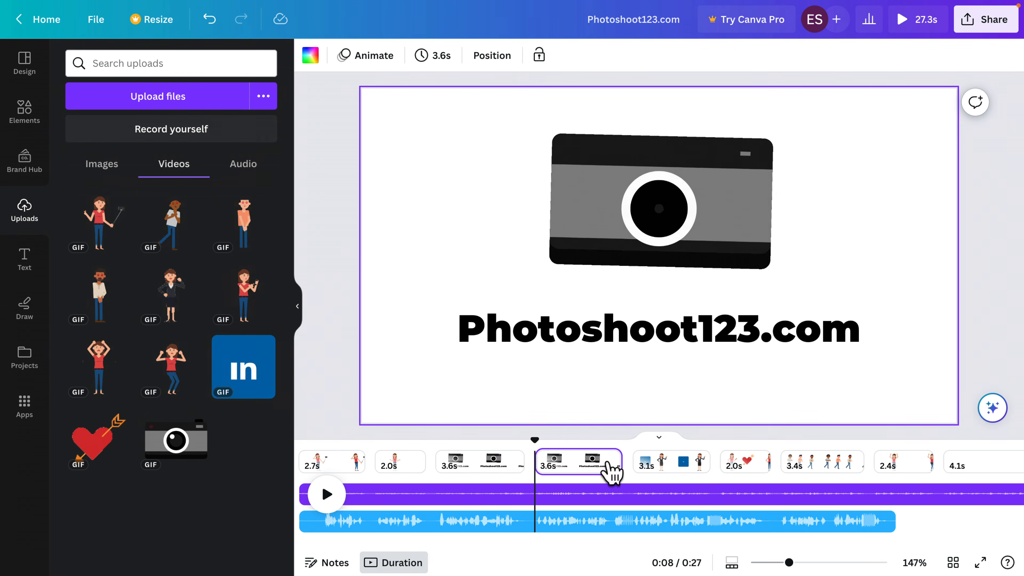
pyautogui.moveTo(576, 473); pyautogui.dragTo(859, 477)
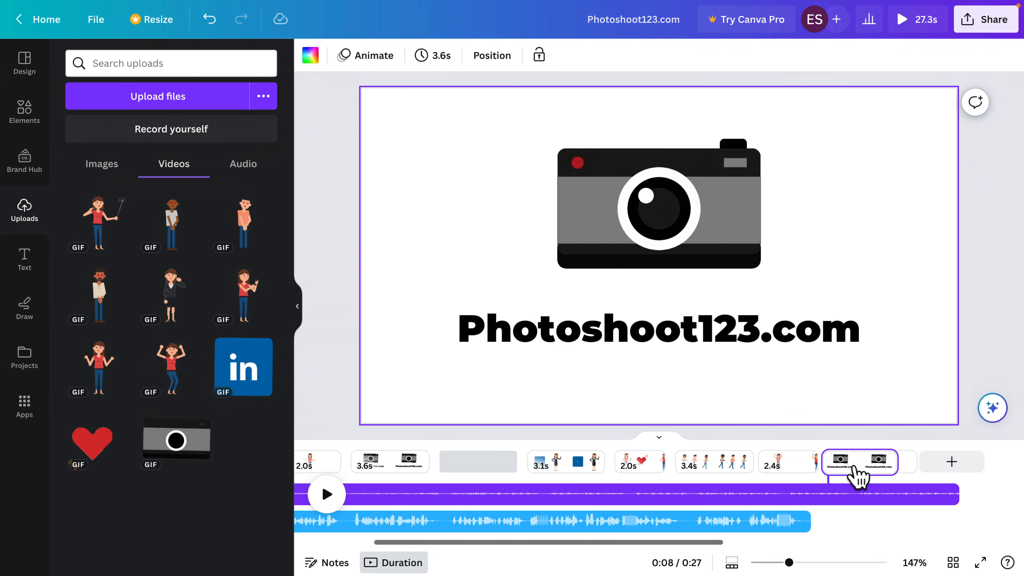
# - Delete the empty page at the end of the timeline
pyautogui.click(890, 470)
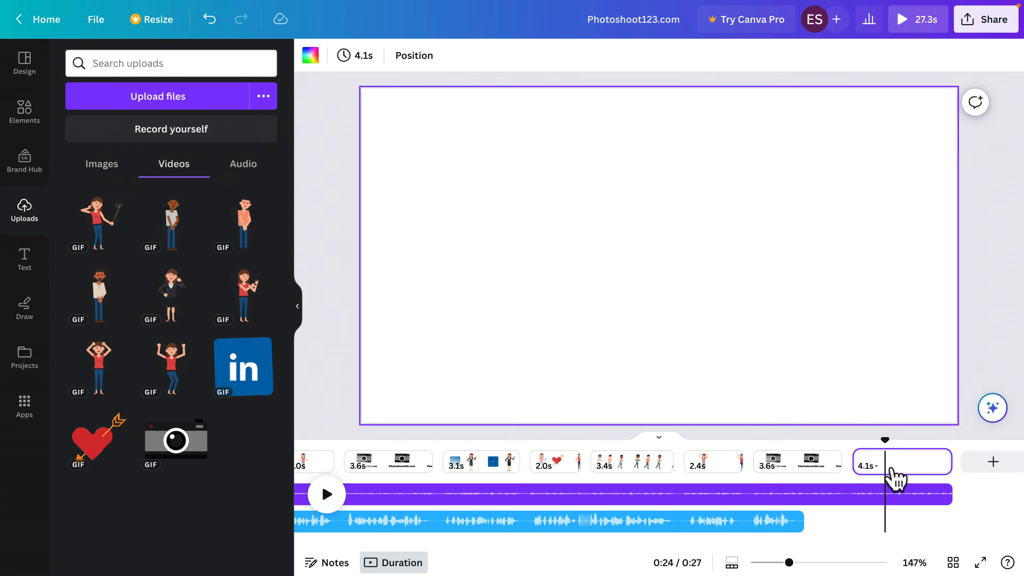
pyautogui.rightClick(892, 469)
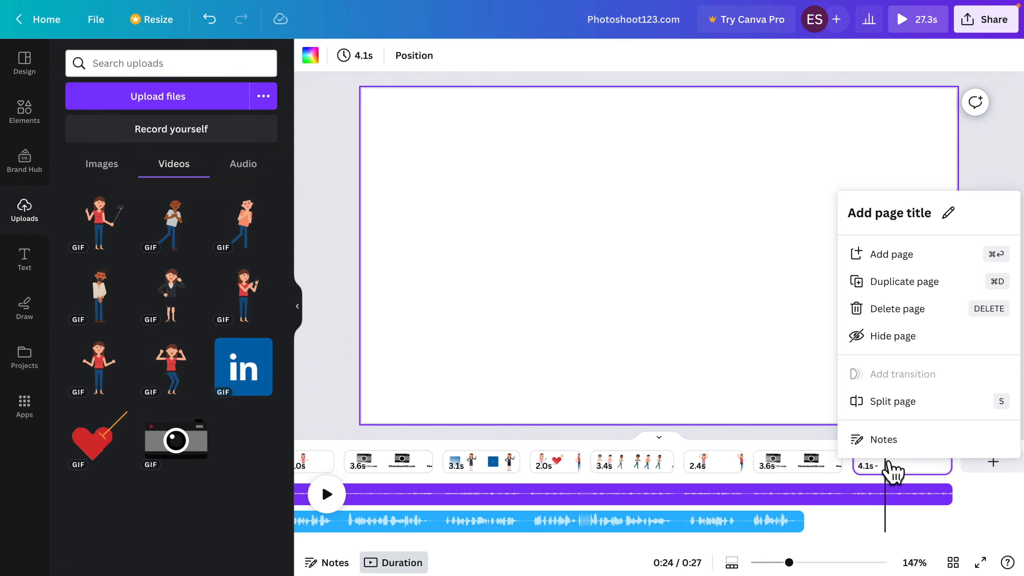
pyautogui.click(915, 311)
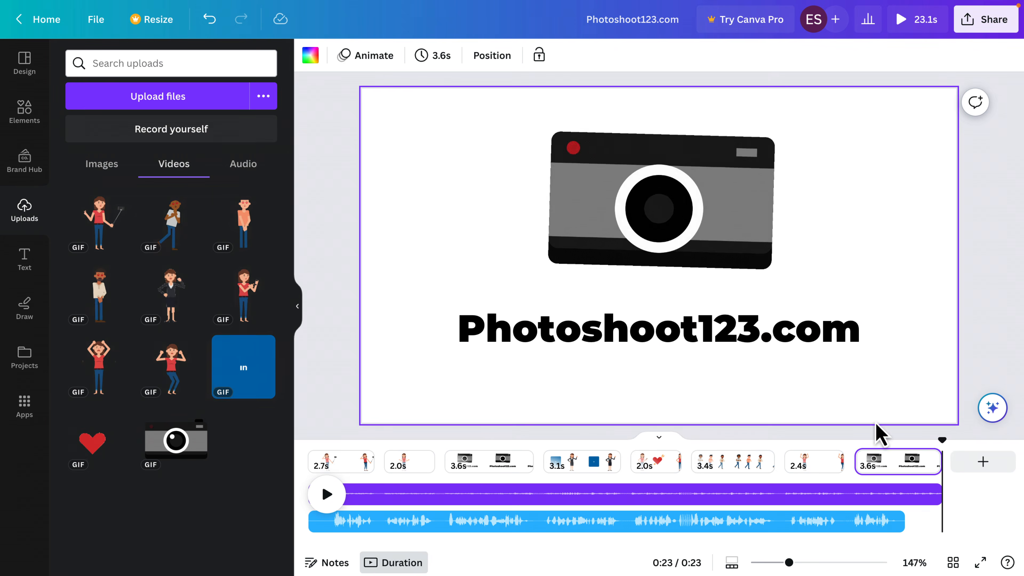
# - Replace the website text under the camera on the last page with "Sign Up Now!"
pyautogui.moveTo(936, 447); pyautogui.dragTo(890, 444)
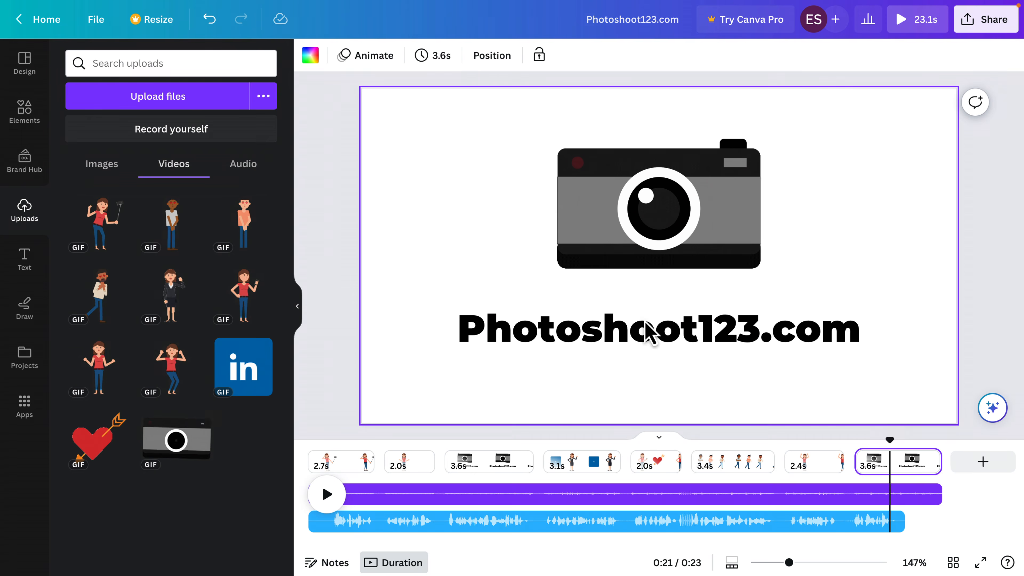
pyautogui.click(648, 331)
pyautogui.click(647, 329)
pyautogui.hotkey('ctrl', 'a')
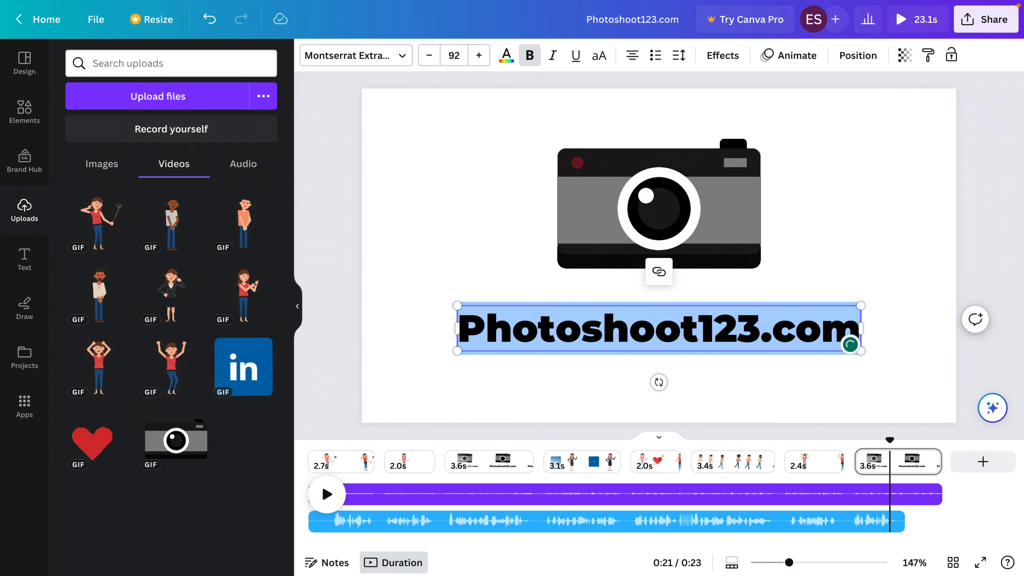
pyautogui.write('Sign Up')
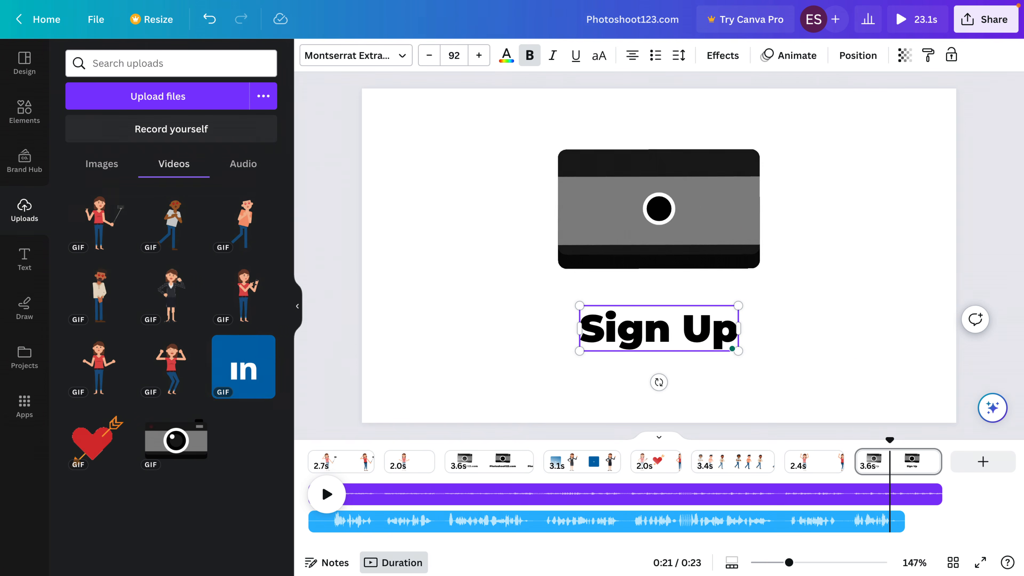
pyautogui.write(' Now!')
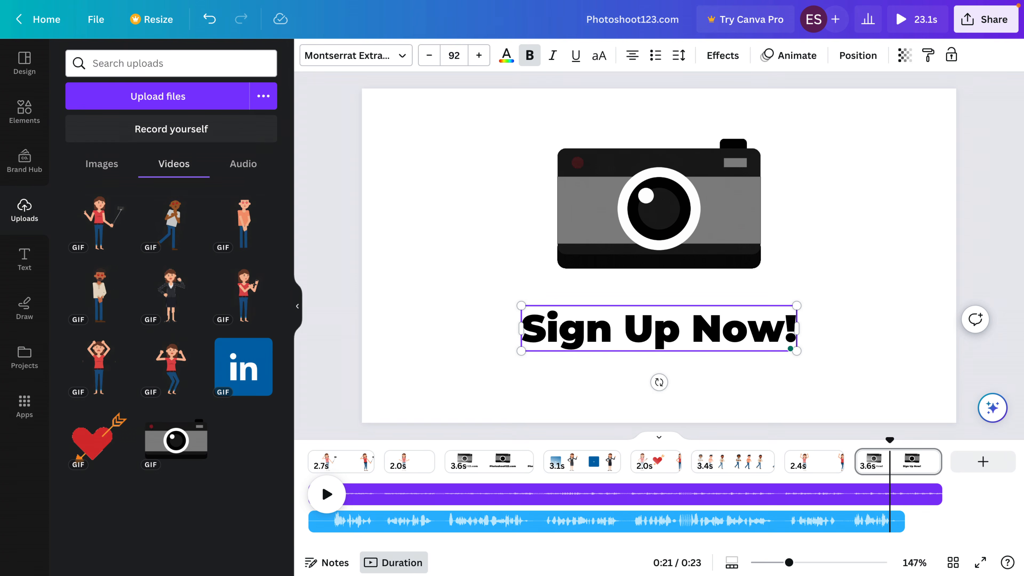
# - Play the video from the beginning through the opening pages to review it with the voice-over
pyautogui.moveTo(891, 439); pyautogui.dragTo(331, 456)
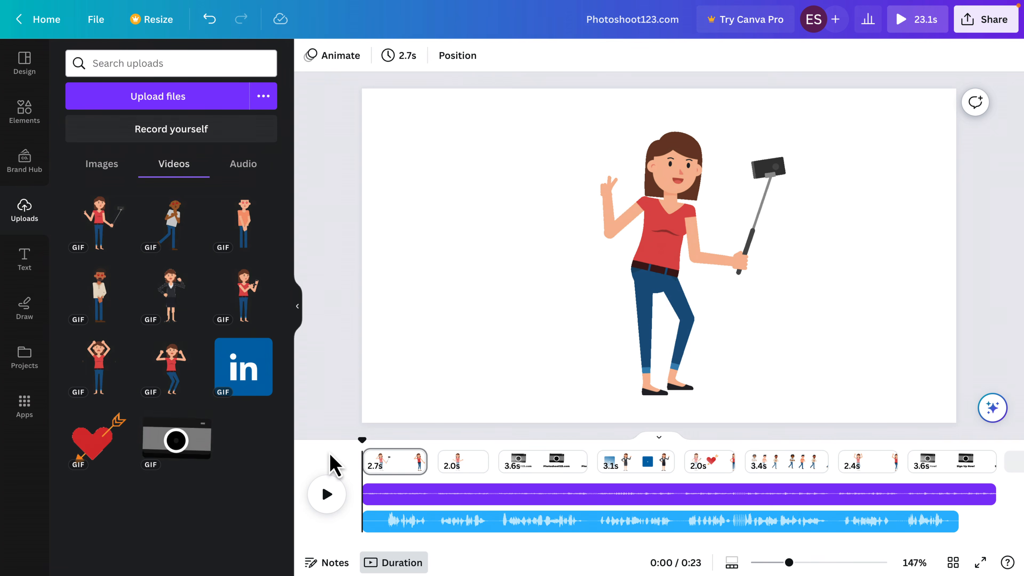
pyautogui.click(330, 495)
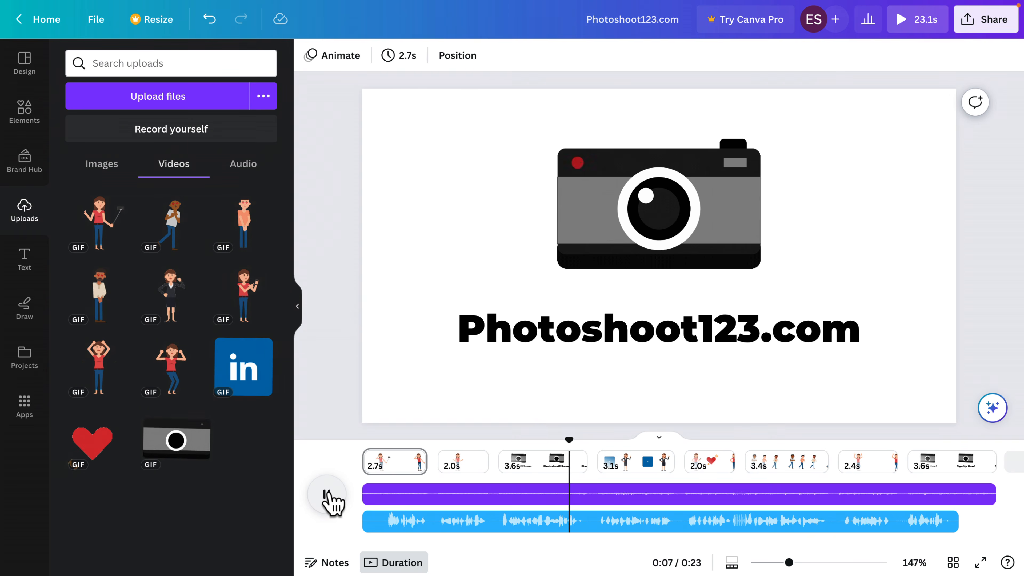
pyautogui.click(328, 497)
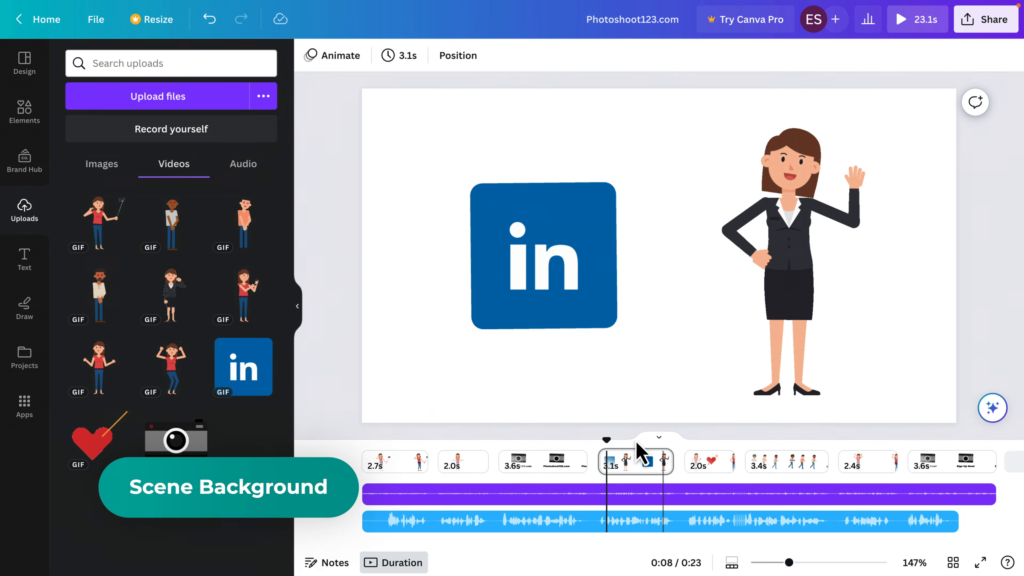
# - Try teal, pink, purple and grey gradient backgrounds on the first page and settle on the solid turquoise blue
pyautogui.moveTo(605, 444); pyautogui.dragTo(387, 458)
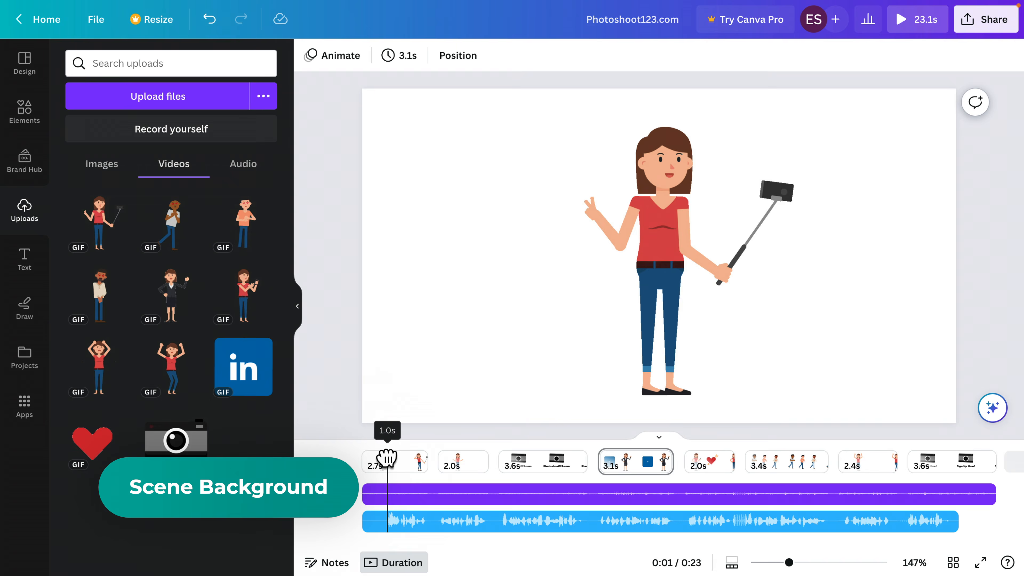
pyautogui.click(398, 471)
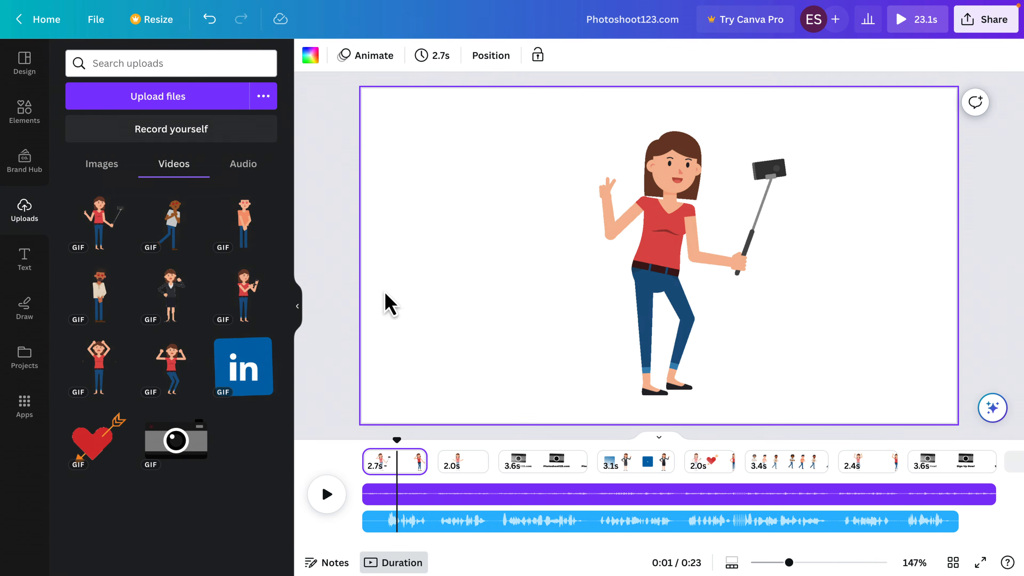
pyautogui.click(311, 57)
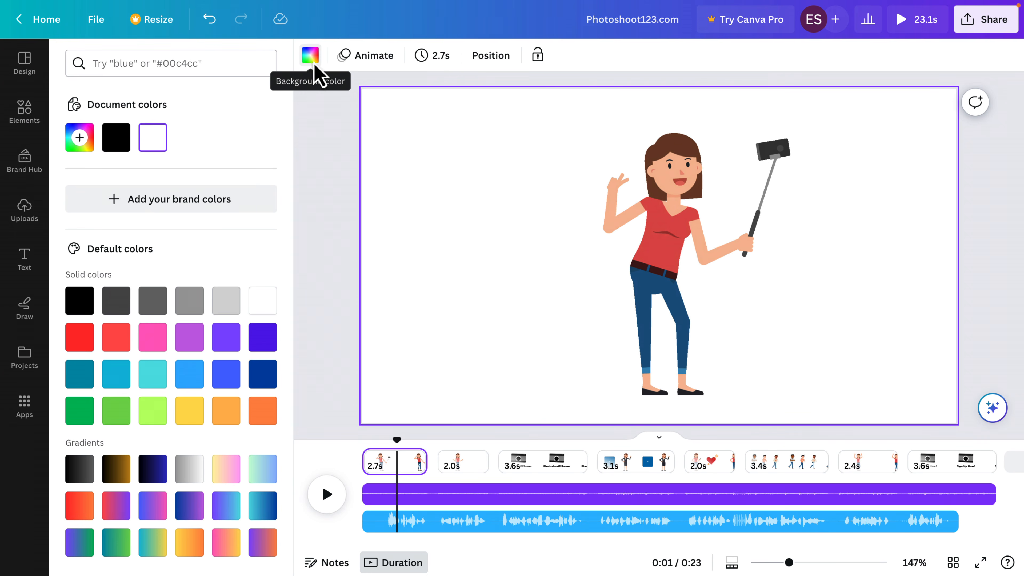
pyautogui.click(116, 377)
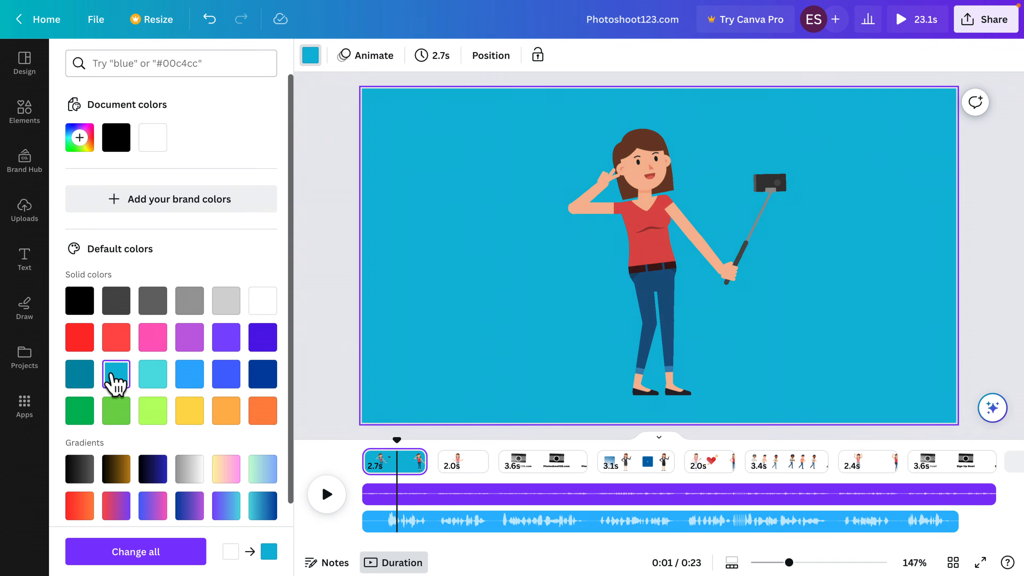
pyautogui.click(83, 377)
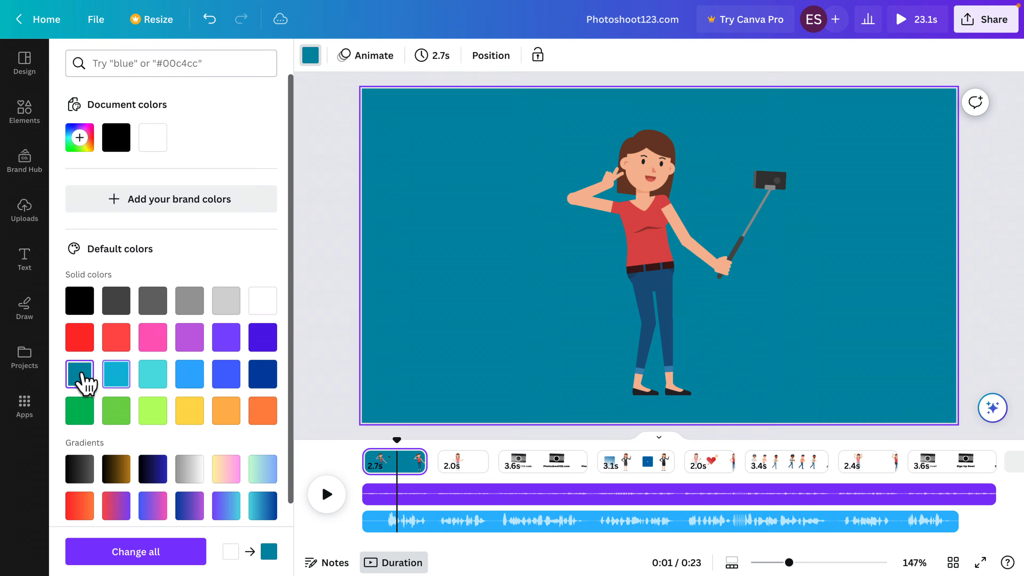
pyautogui.click(157, 344)
pyautogui.click(188, 347)
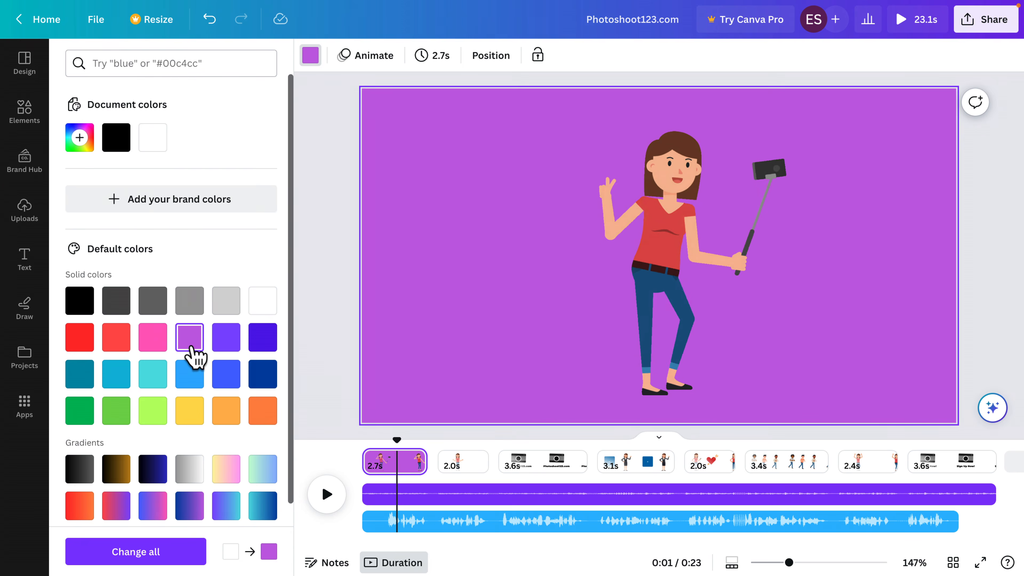
pyautogui.click(190, 472)
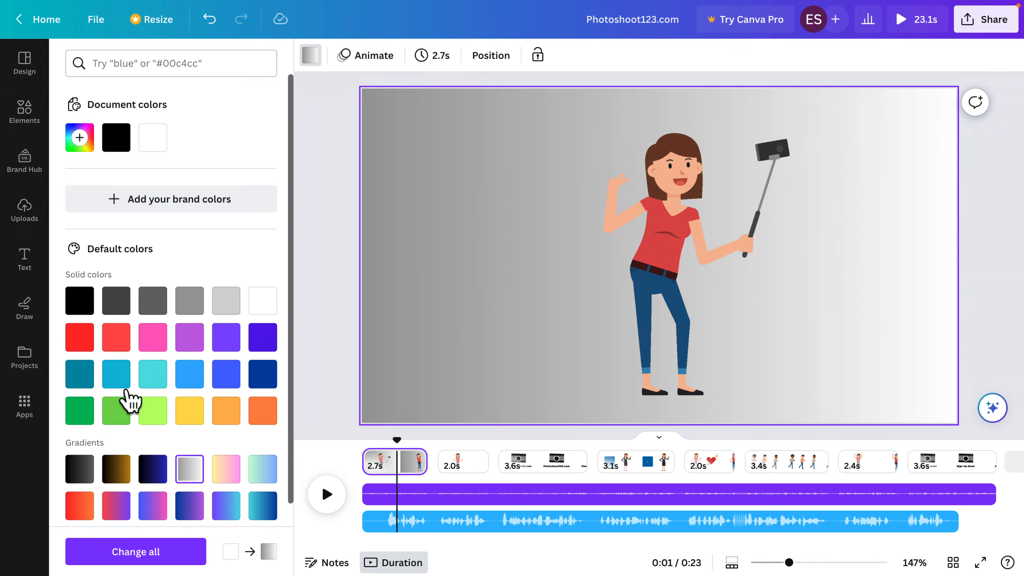
pyautogui.click(116, 380)
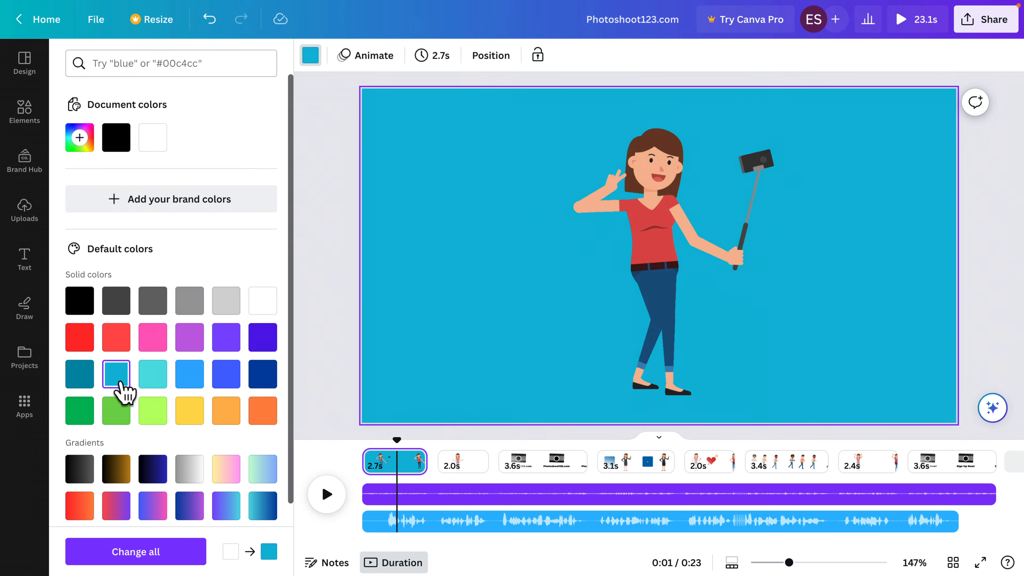
# - Set the backgrounds of the second page and the third page with the camera to the same turquoise blue
pyautogui.click(462, 468)
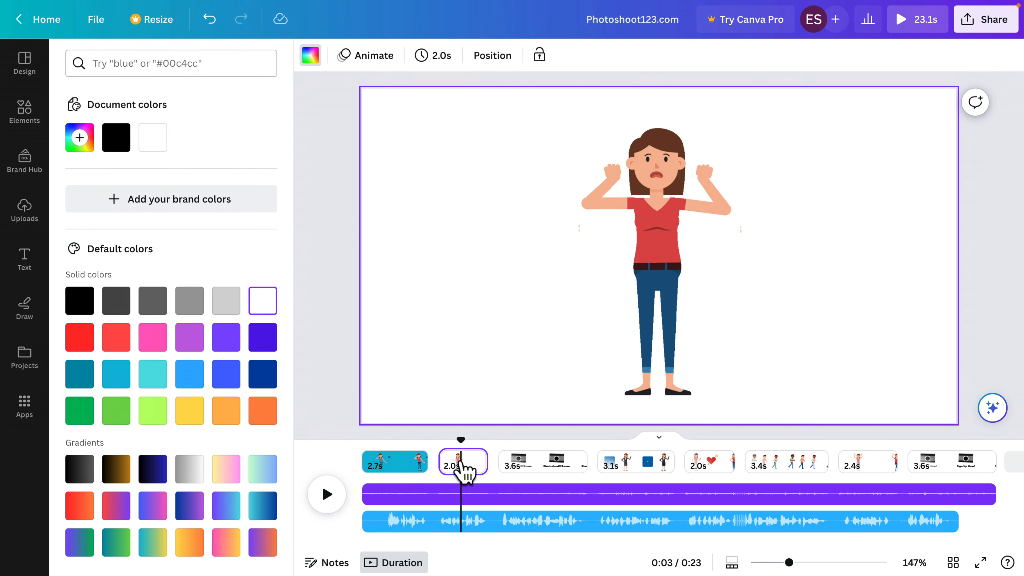
pyautogui.click(117, 378)
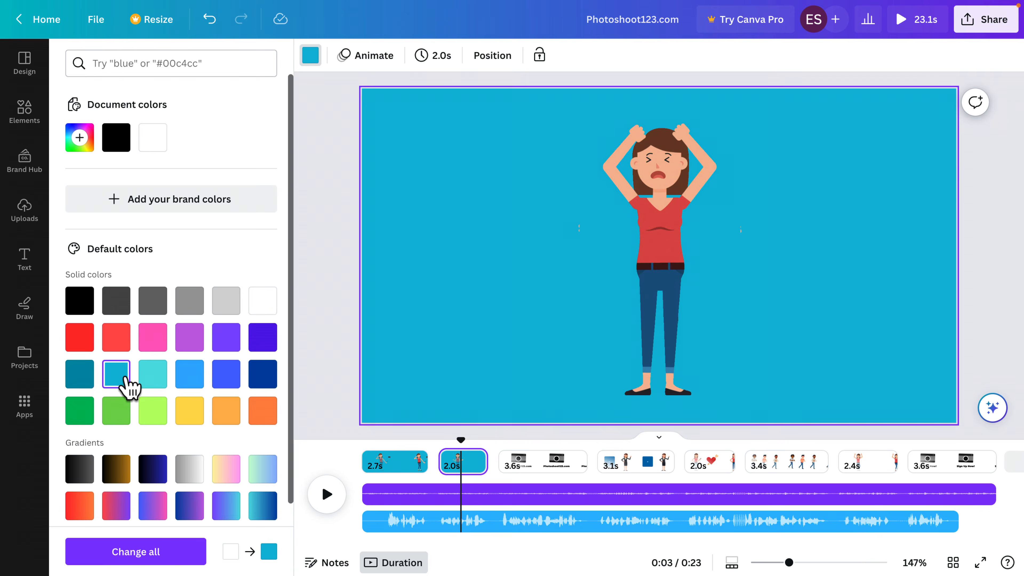
pyautogui.click(529, 472)
pyautogui.click(116, 377)
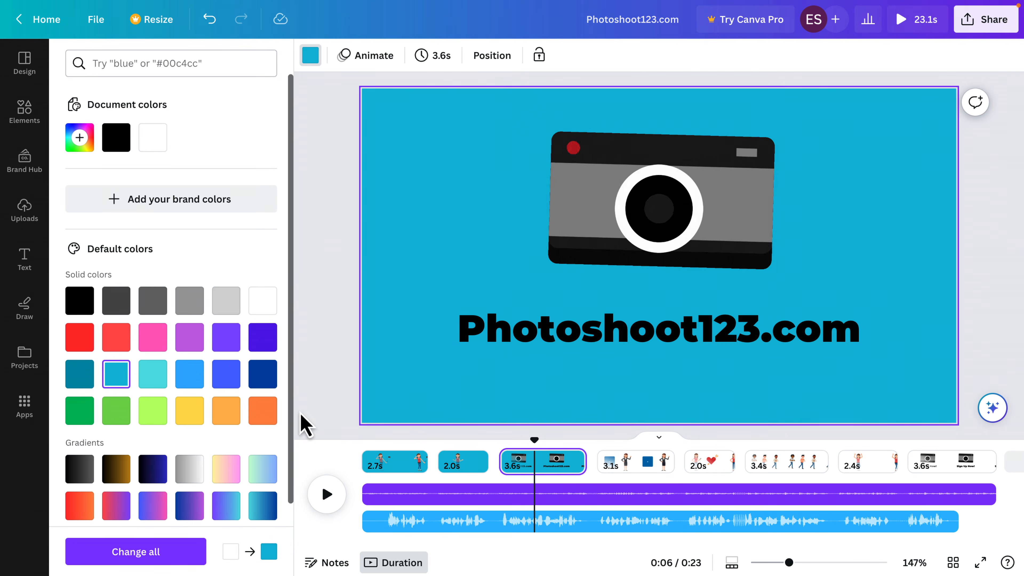
# - Try the turquoise blue background on the fourth page with the LinkedIn logo and return it to white
pyautogui.click(647, 468)
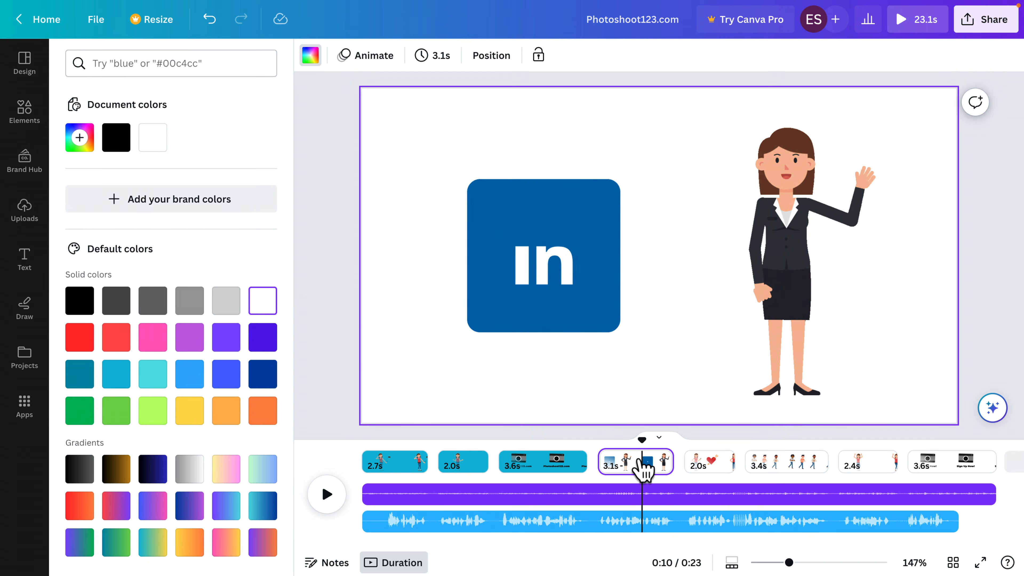
pyautogui.click(122, 386)
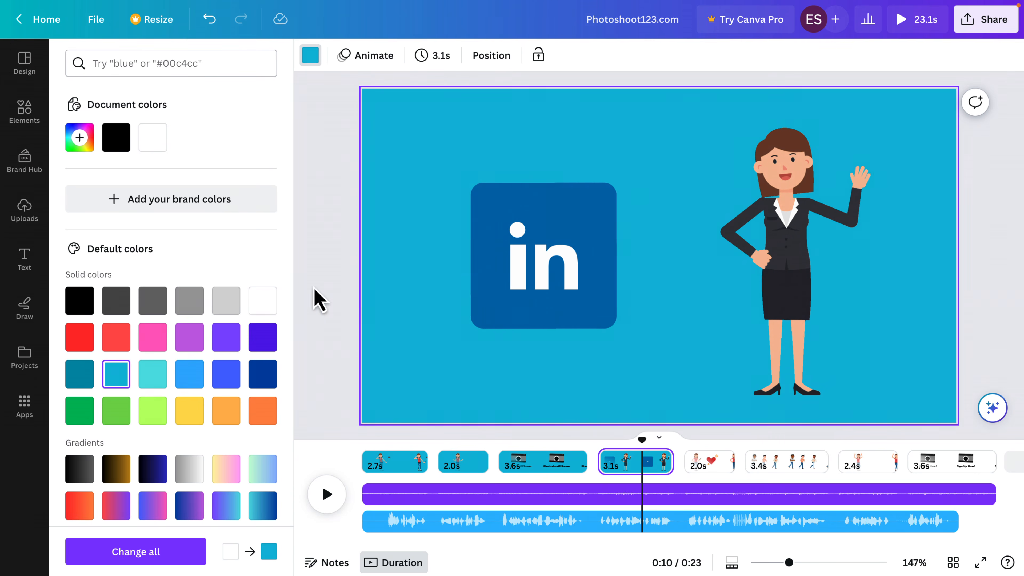
pyautogui.click(266, 305)
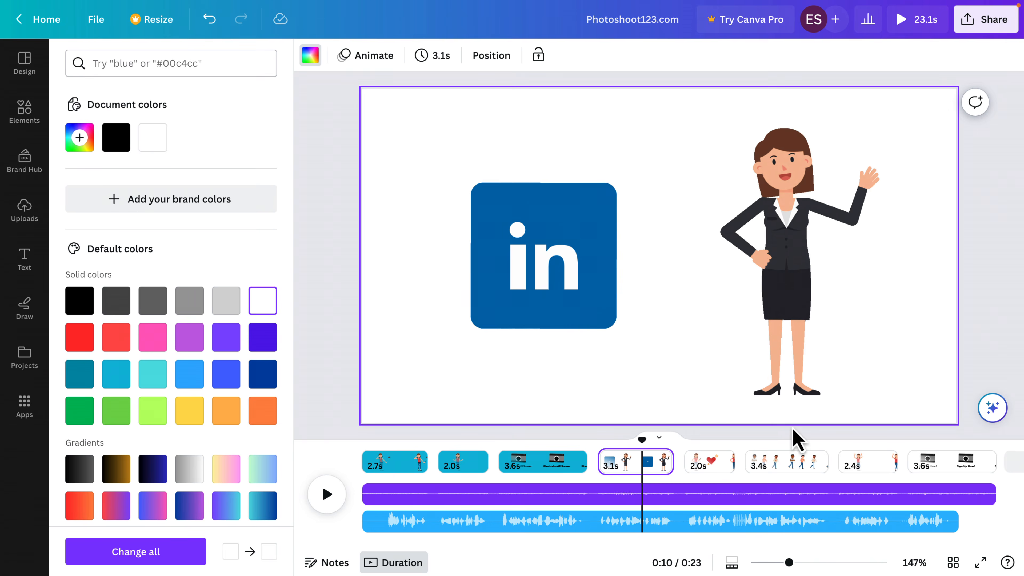
# - Set the background of the sixth page with the three men to the same turquoise blue
pyautogui.click(711, 468)
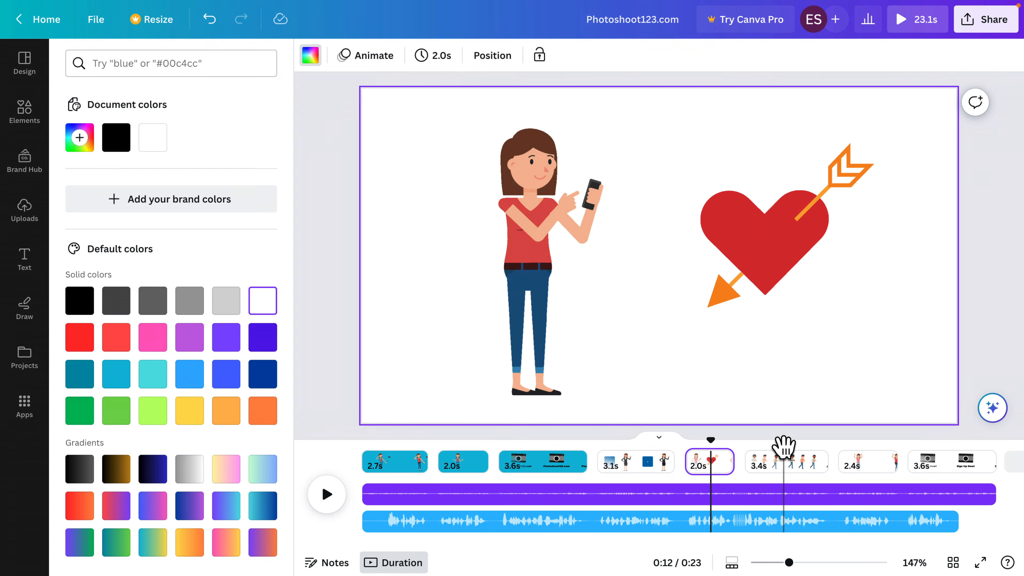
pyautogui.click(783, 445)
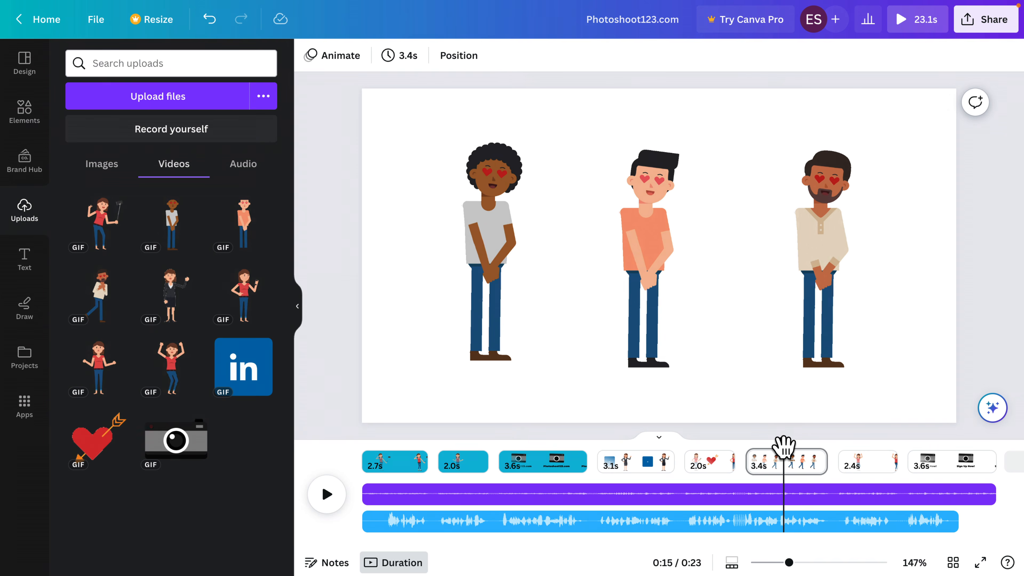
pyautogui.click(875, 468)
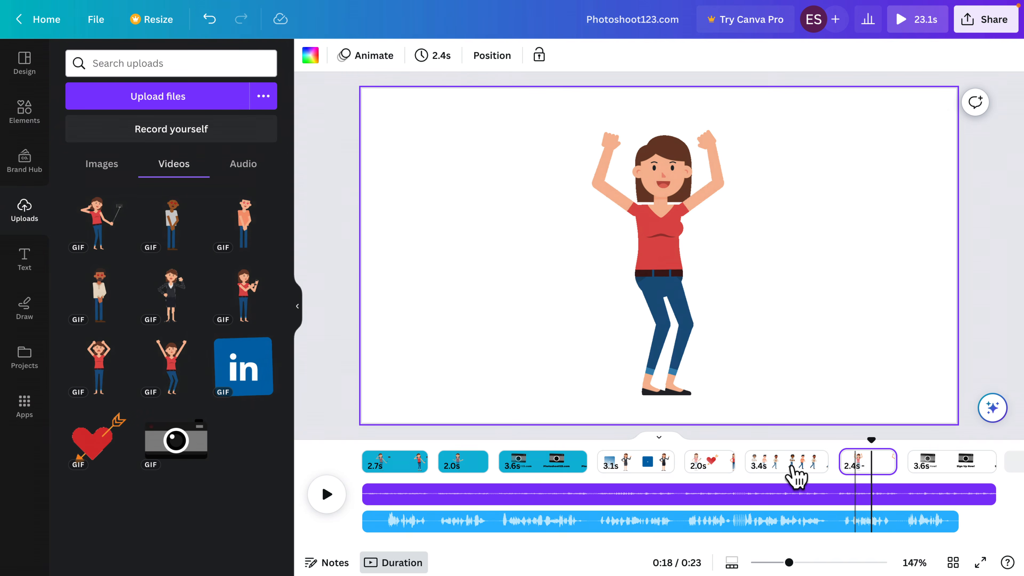
pyautogui.click(784, 475)
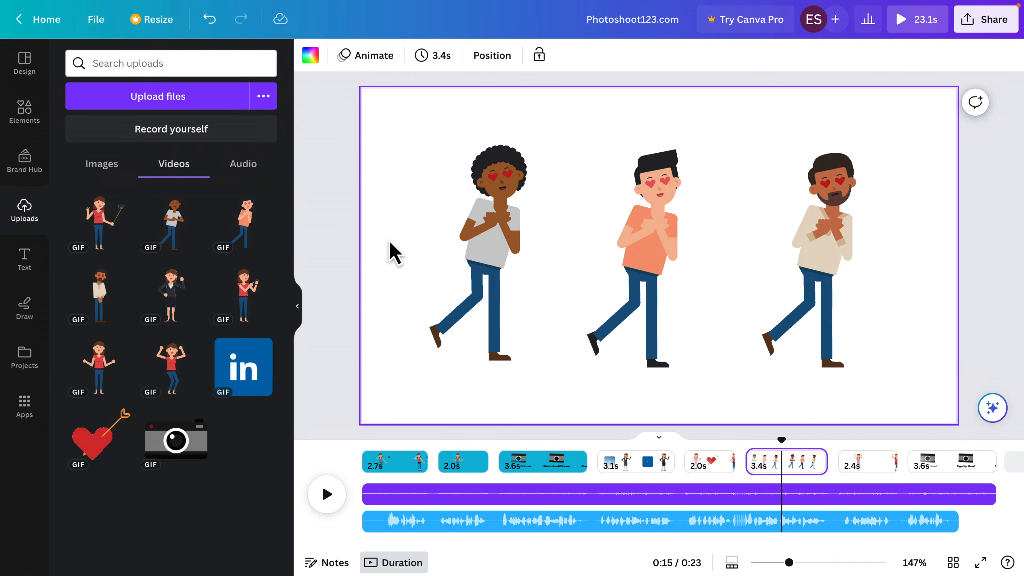
pyautogui.click(310, 56)
pyautogui.click(87, 377)
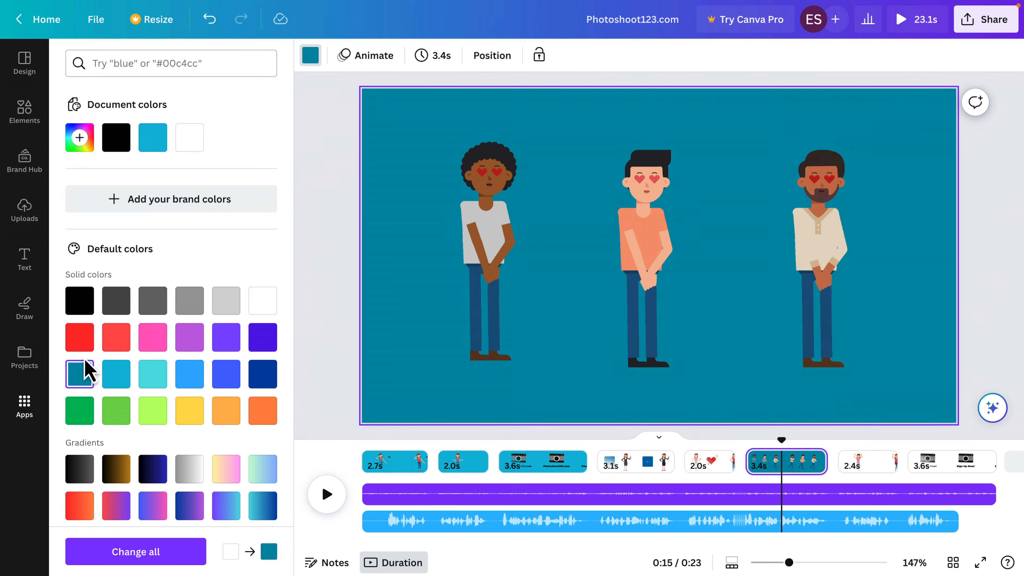
pyautogui.click(117, 377)
# - Apply the turquoise blue background to the seventh page with the cheering woman and the last "Sign Up Now!" page
pyautogui.click(867, 462)
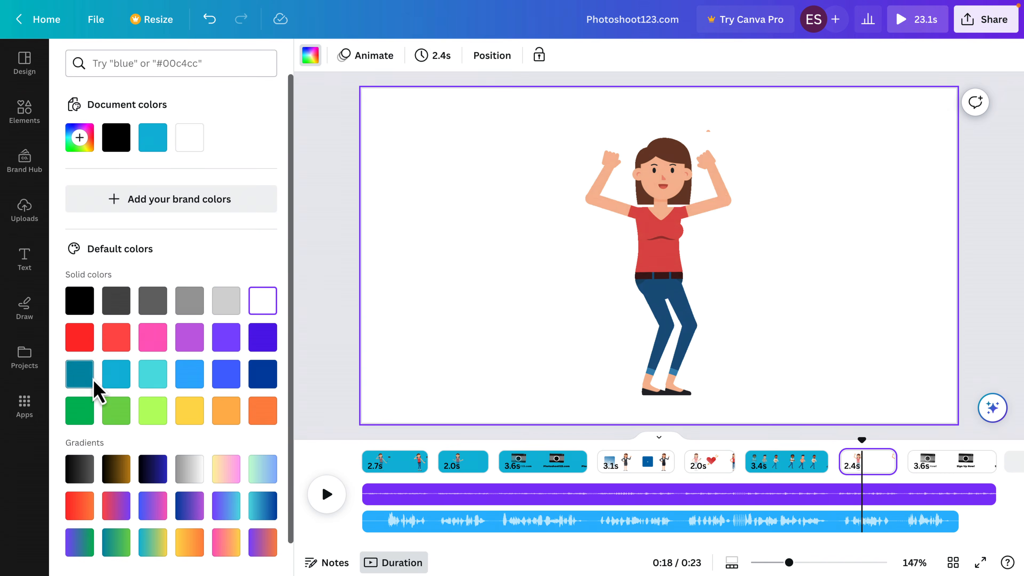
pyautogui.click(117, 379)
pyautogui.click(962, 462)
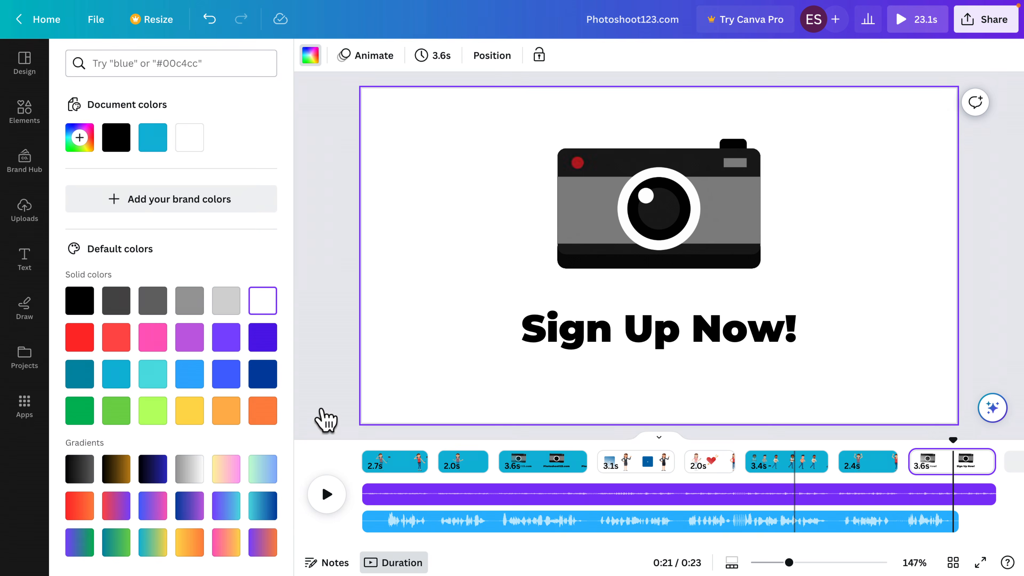
pyautogui.click(121, 384)
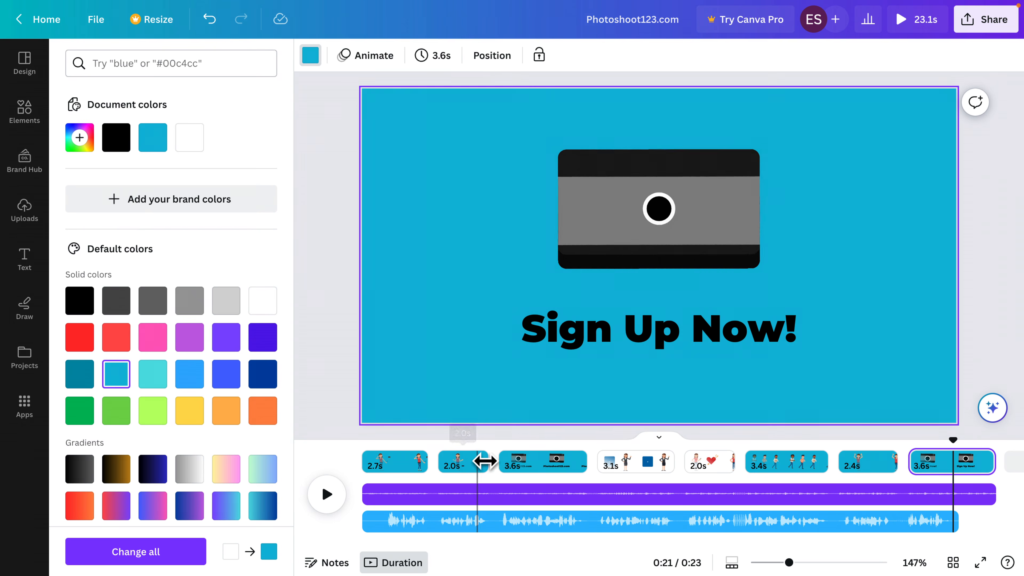
# - Give the selfie woman on the first page a Rise animation on enter only and play the opening pages to check it
pyautogui.click(395, 448)
pyautogui.moveTo(395, 446)
pyautogui.mouseDown()
pyautogui.moveTo(373, 444)
pyautogui.moveTo(494, 440)
pyautogui.moveTo(401, 444)
pyautogui.mouseUp()
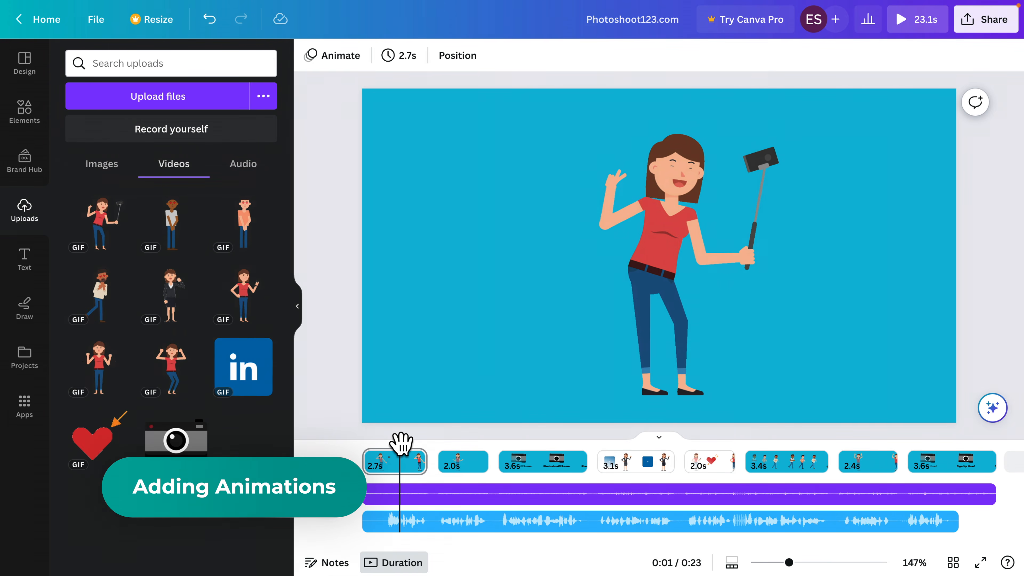
pyautogui.moveTo(400, 442); pyautogui.dragTo(365, 448)
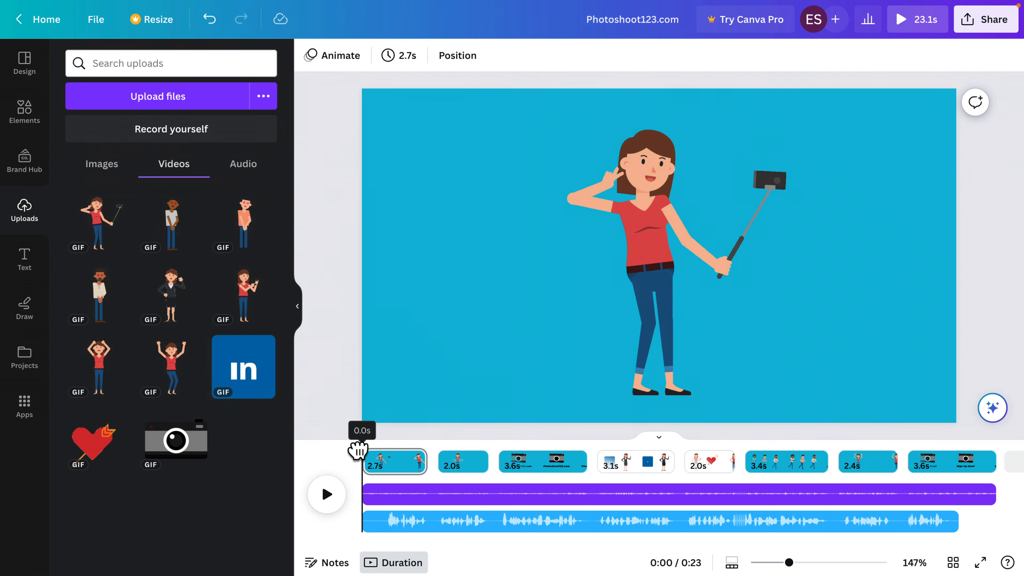
pyautogui.click(636, 252)
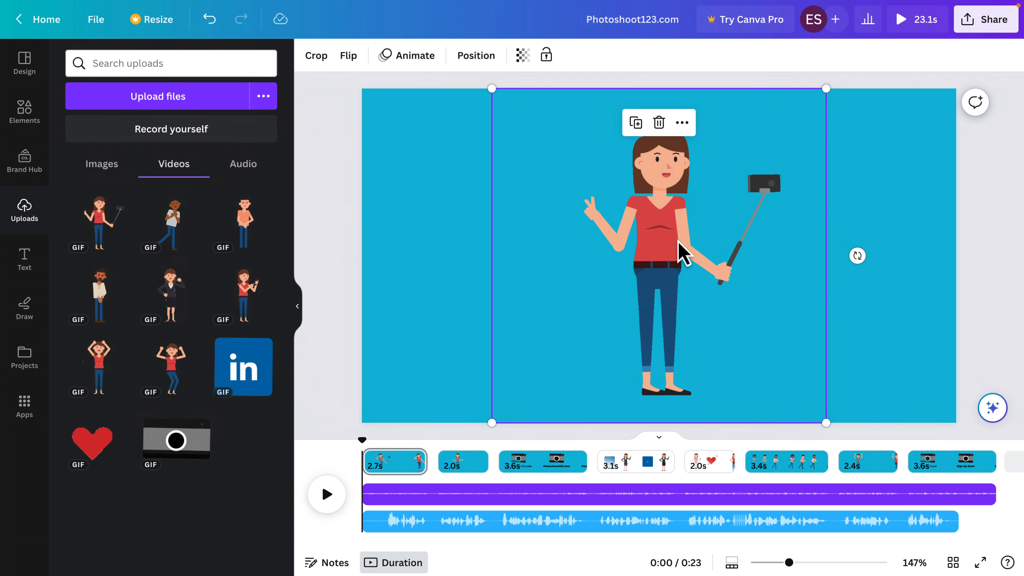
pyautogui.click(418, 59)
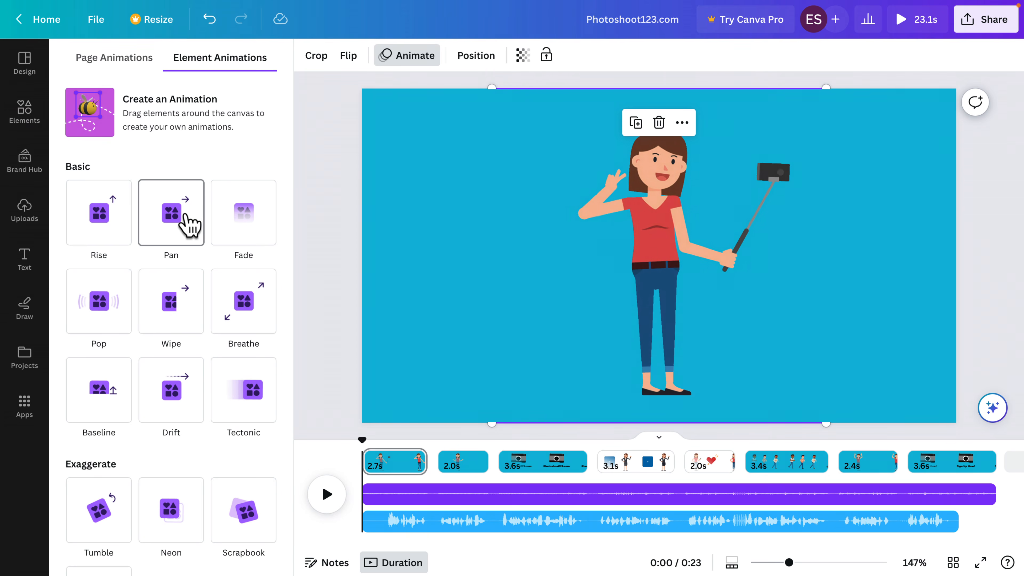
pyautogui.click(98, 222)
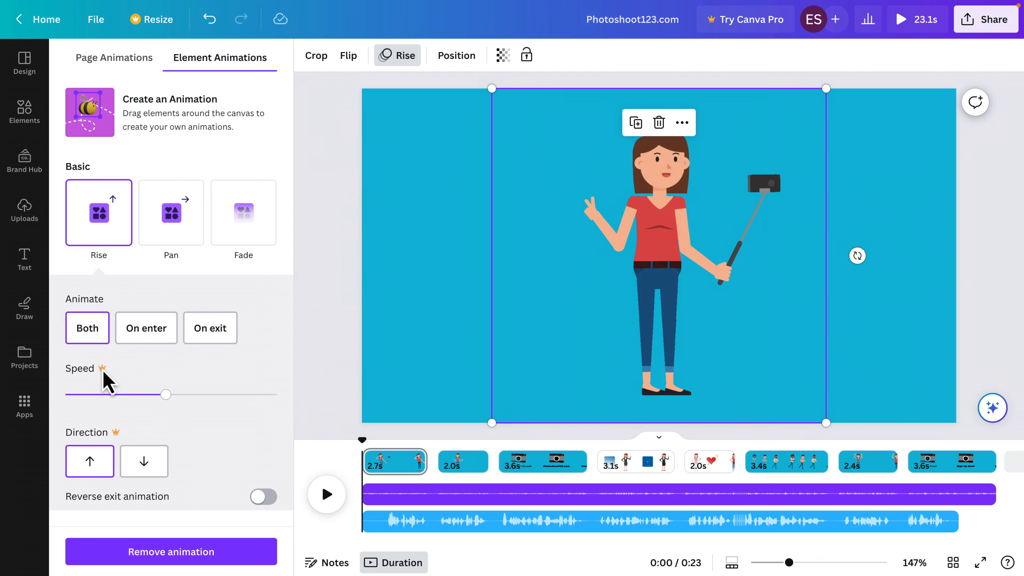
pyautogui.click(157, 345)
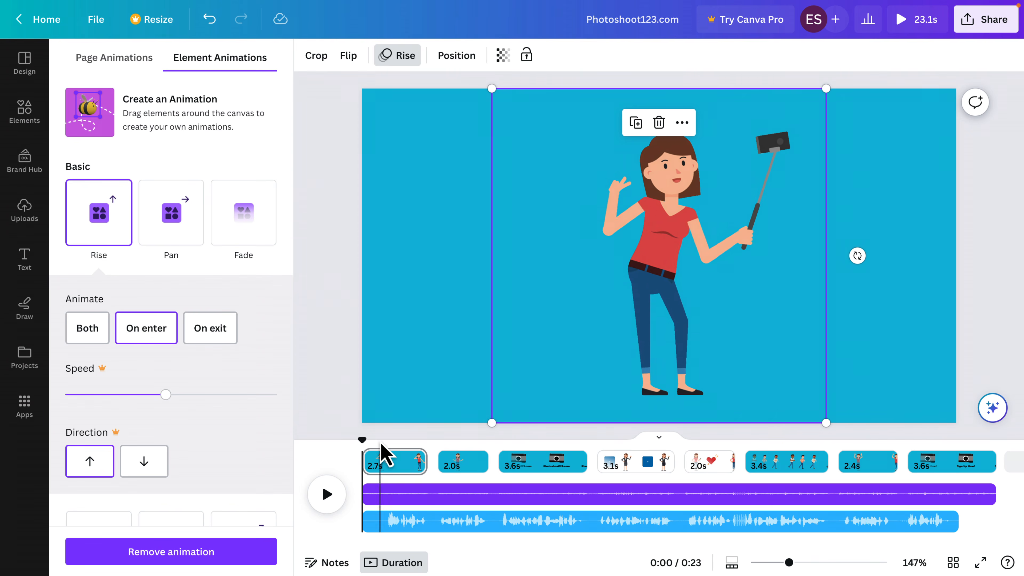
pyautogui.click(328, 495)
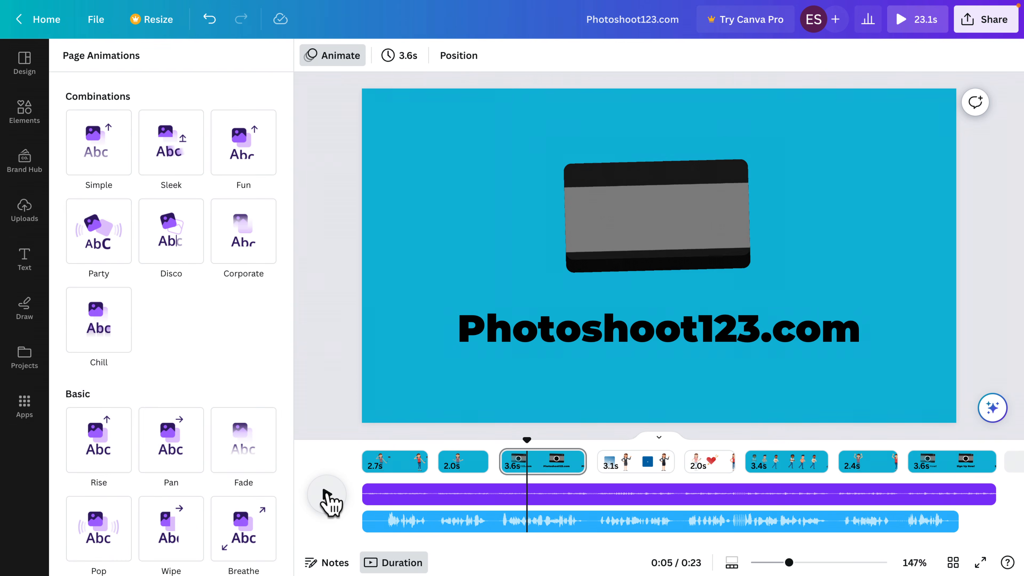
pyautogui.click(327, 497)
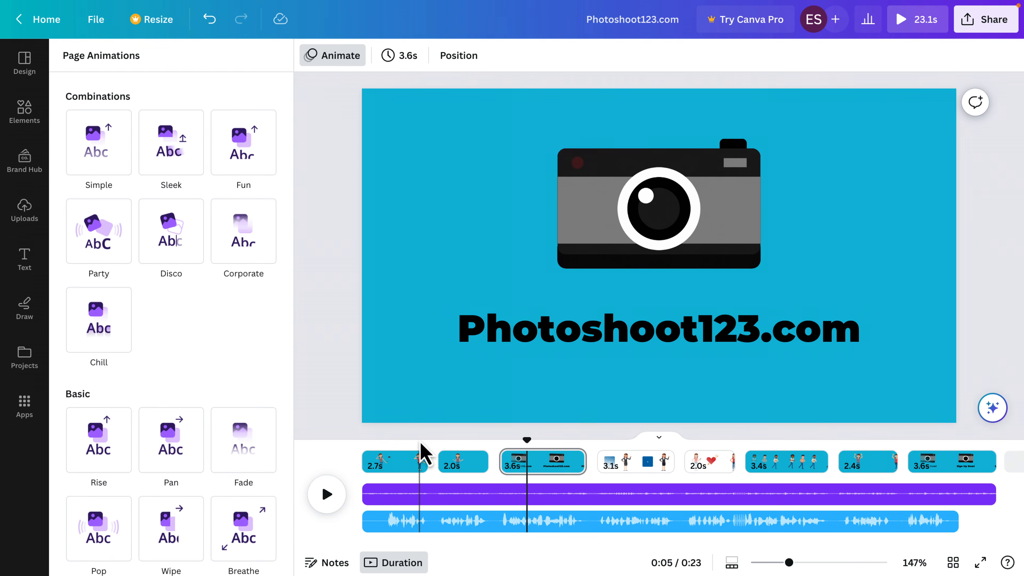
# - Apply the Pan animation to the "Photoshoot123.com" text and the camera on the third page
pyautogui.moveTo(531, 441)
pyautogui.mouseDown()
pyautogui.moveTo(403, 442)
pyautogui.moveTo(525, 447)
pyautogui.mouseUp()
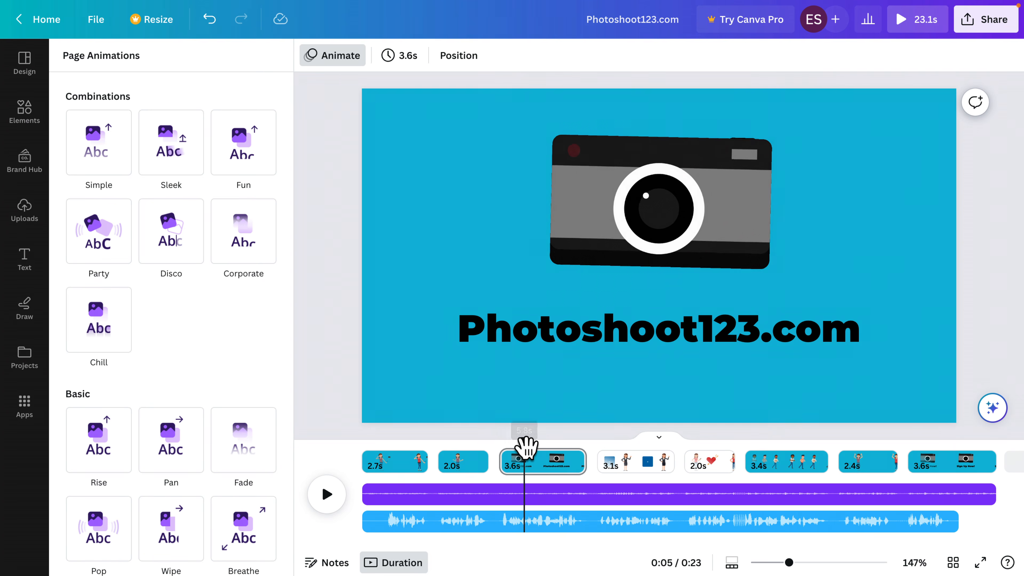
pyautogui.click(500, 341)
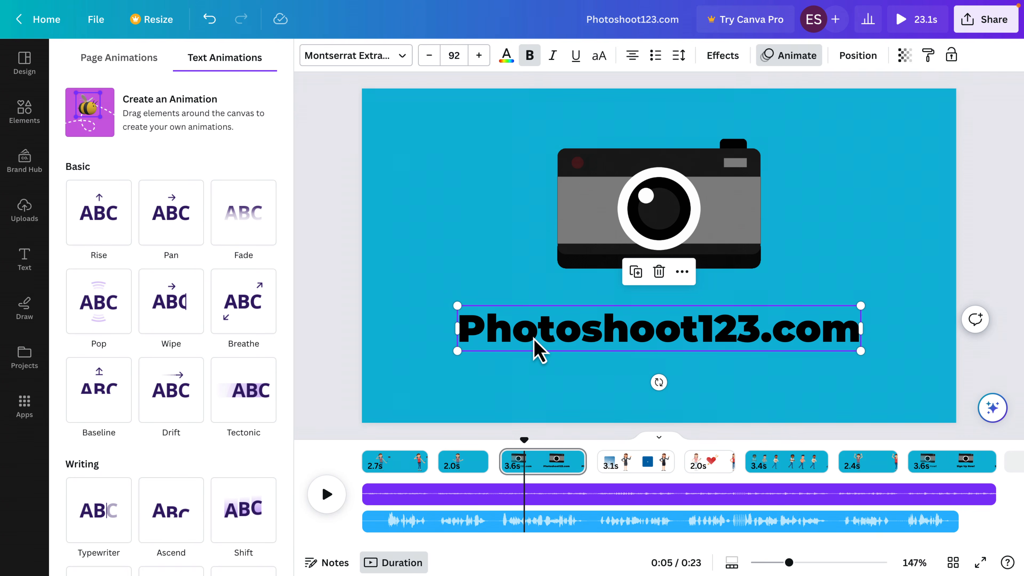
pyautogui.click(786, 58)
pyautogui.click(789, 59)
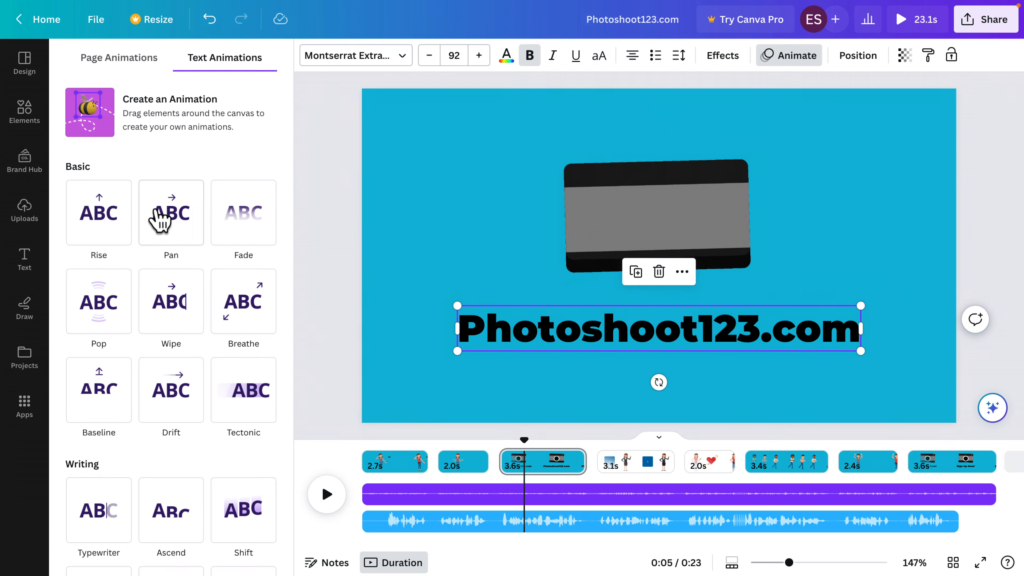
pyautogui.click(110, 222)
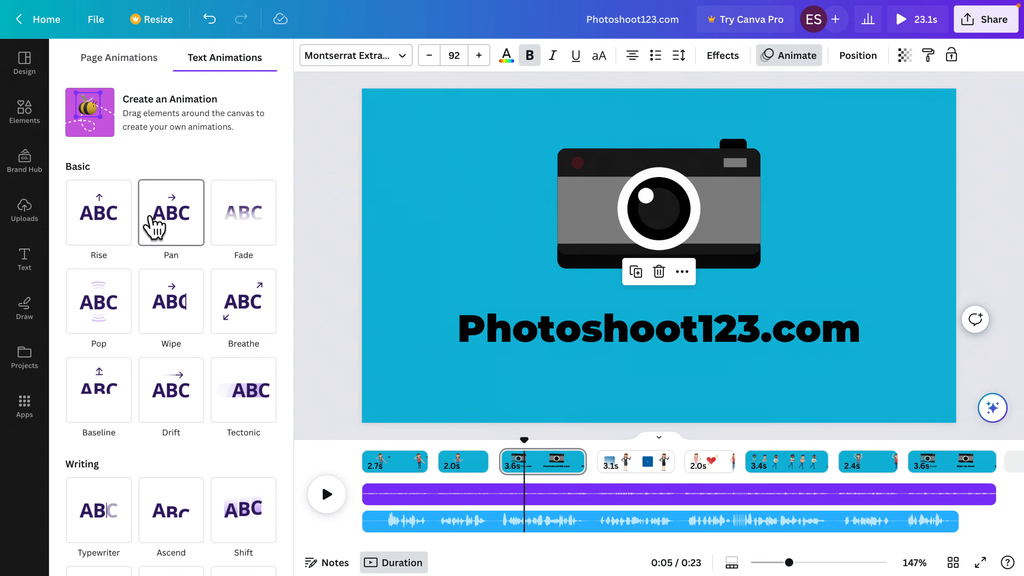
pyautogui.click(165, 225)
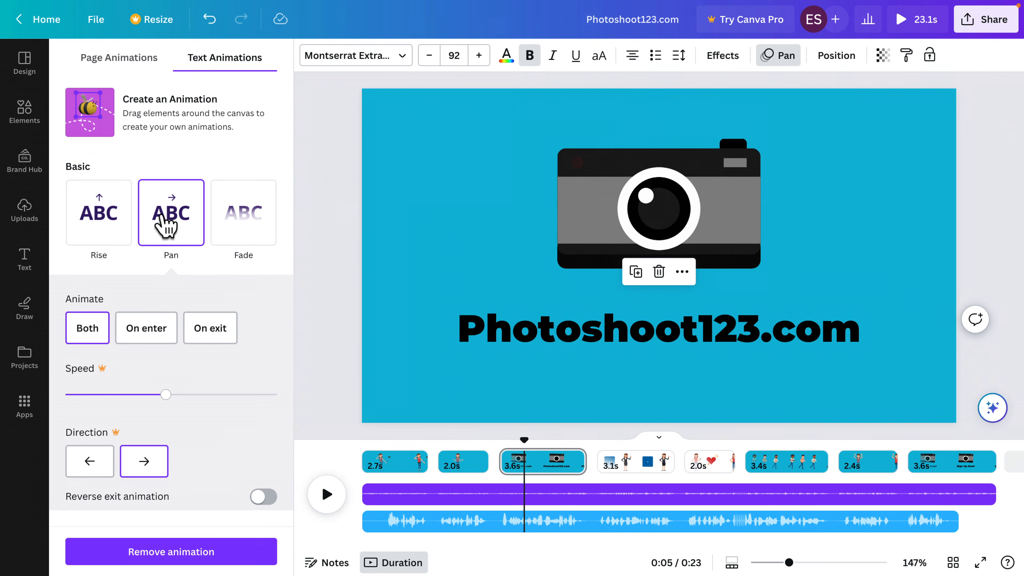
pyautogui.click(603, 220)
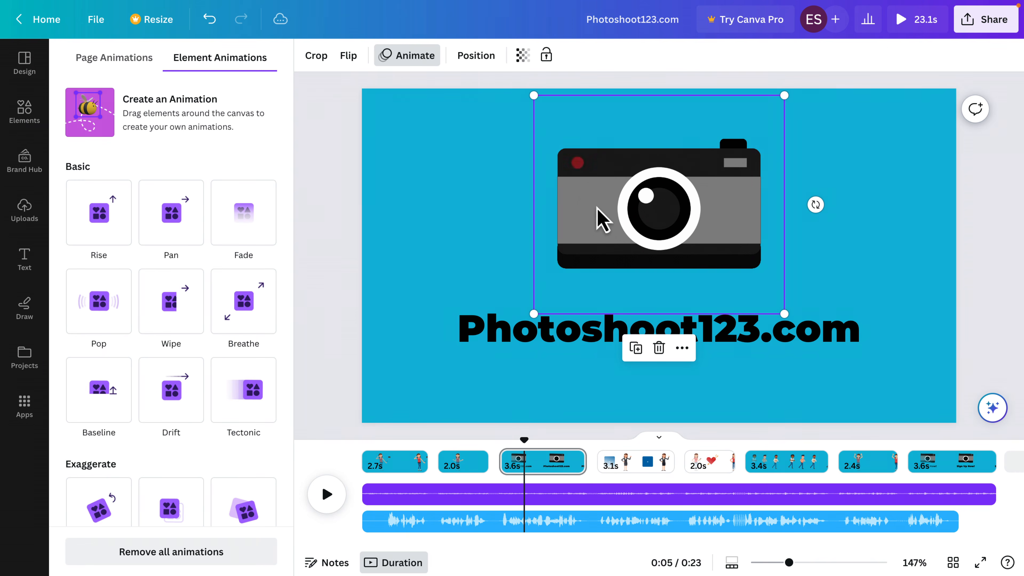
pyautogui.click(174, 228)
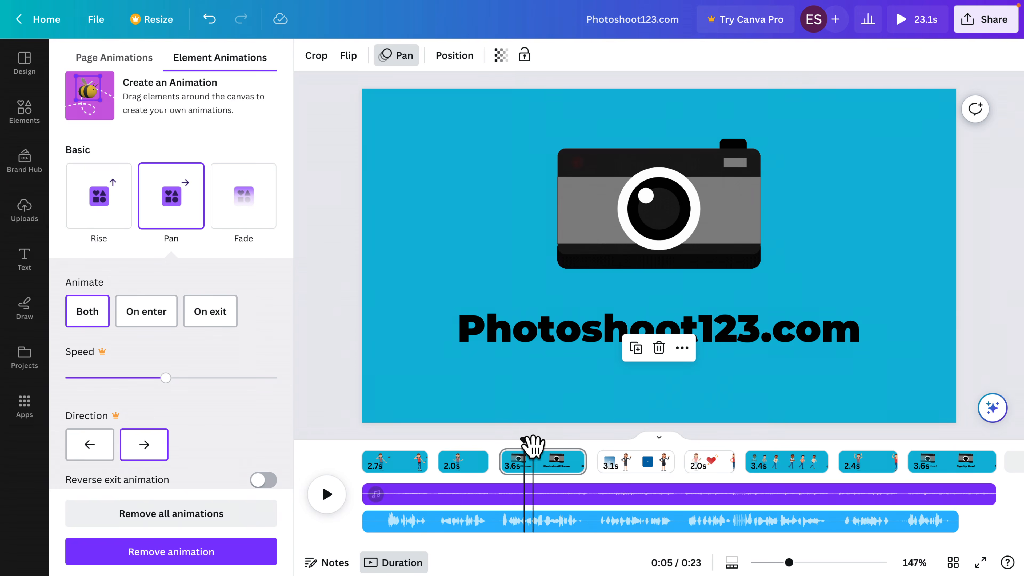
# - Give the LinkedIn logo and the waving businesswoman on the fourth page the Pan animation
pyautogui.moveTo(525, 440); pyautogui.dragTo(618, 446)
pyautogui.click(647, 478)
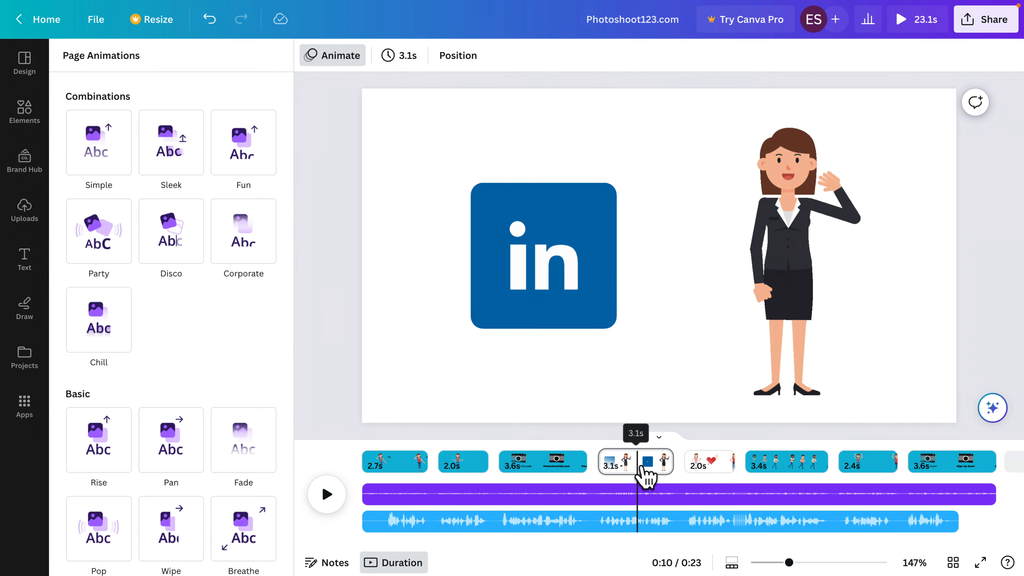
pyautogui.click(517, 299)
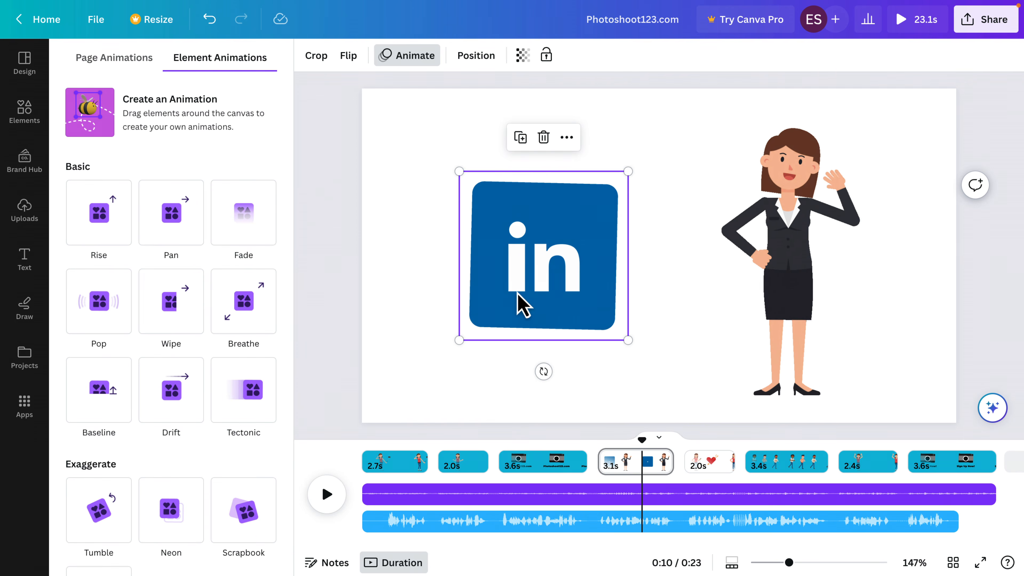
pyautogui.click(168, 220)
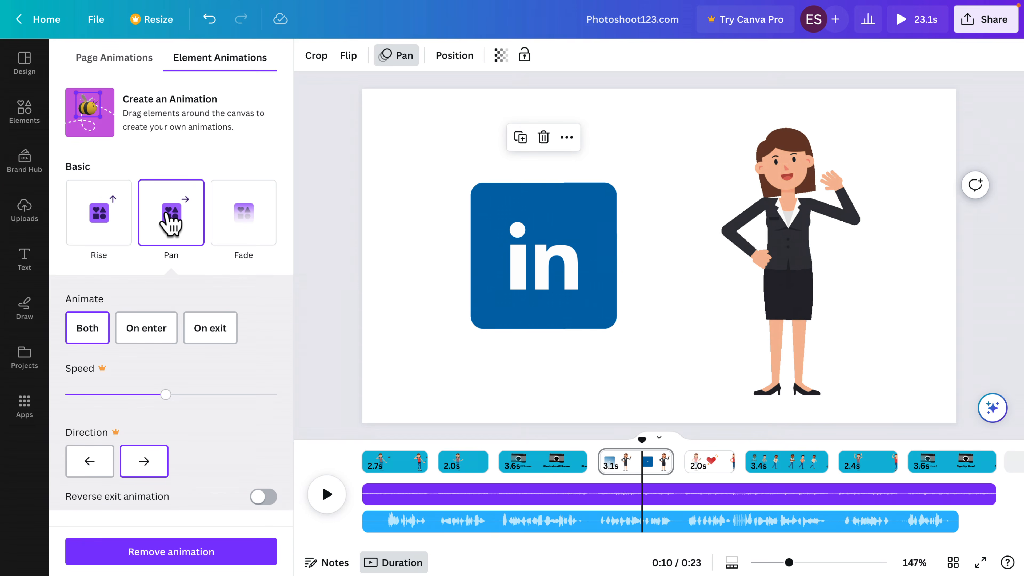
pyautogui.click(740, 230)
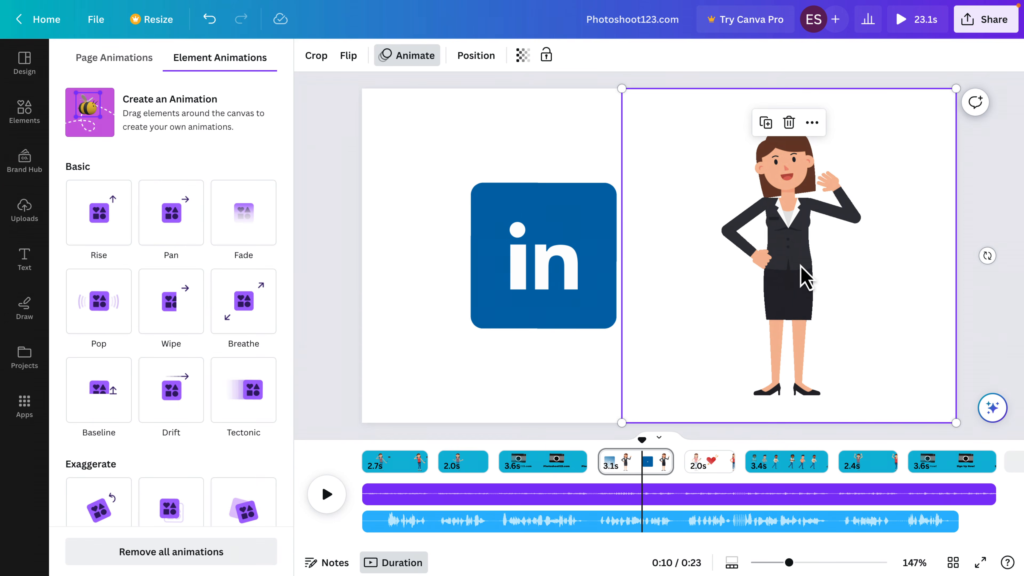
pyautogui.click(163, 215)
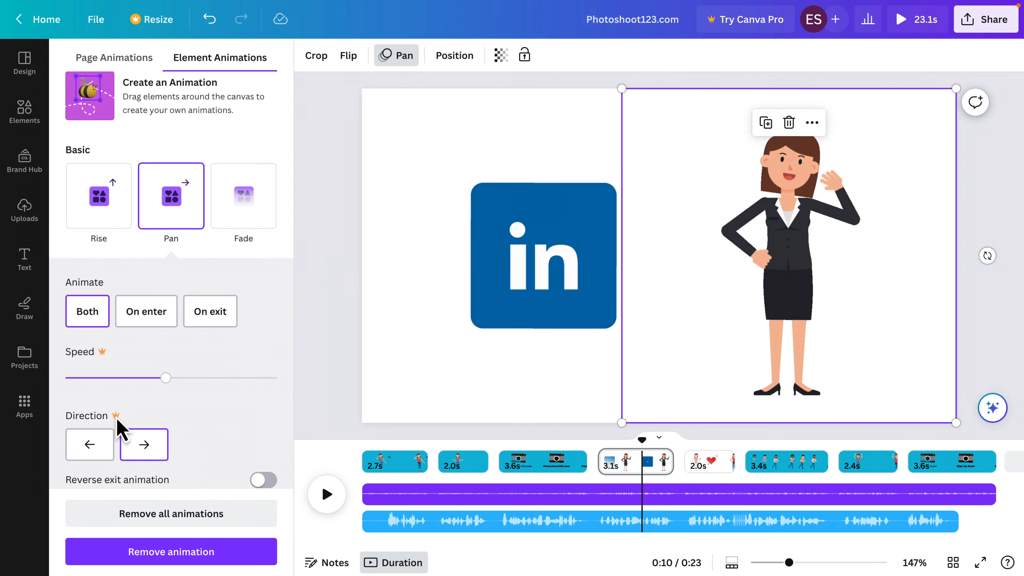
# - Apply the Rise animation to the woman with the phone and the heart with the arrow on the fifth page
pyautogui.moveTo(645, 444); pyautogui.dragTo(709, 440)
pyautogui.click(711, 470)
pyautogui.click(531, 245)
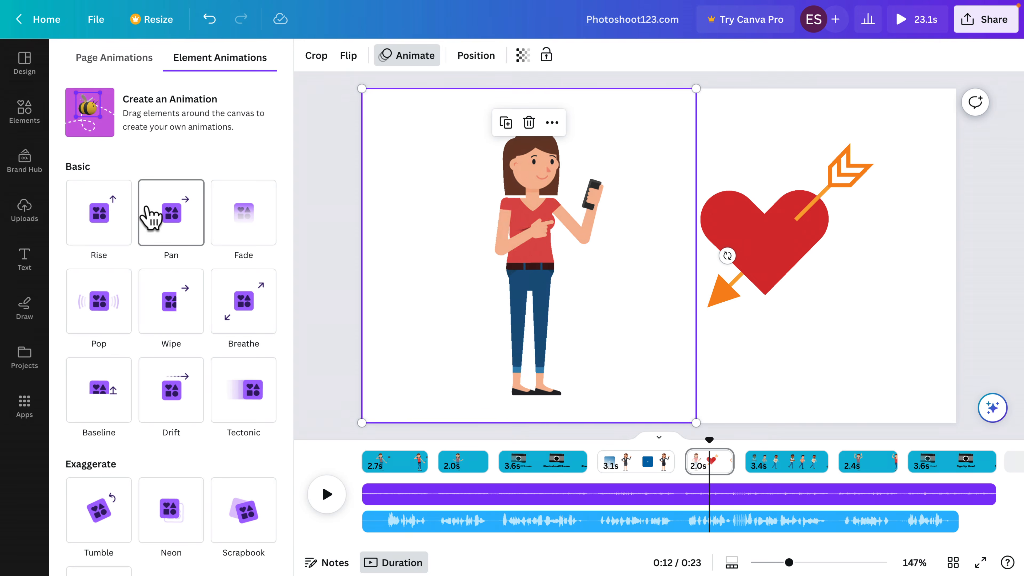
pyautogui.click(106, 224)
pyautogui.click(770, 253)
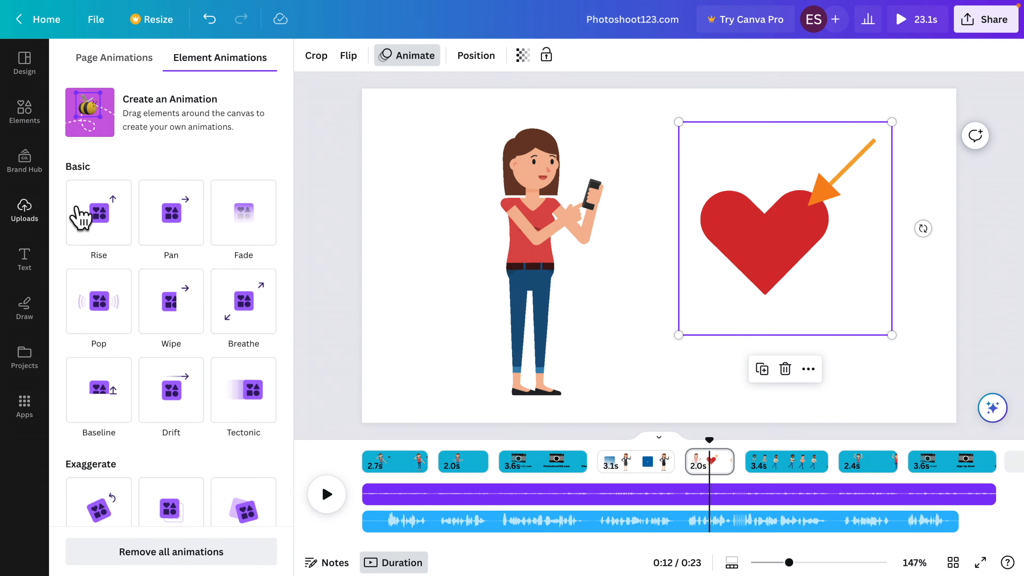
pyautogui.click(81, 217)
# - Animate the three men on the sixth page, using Pan for the two outer men and Rise for the middle one
pyautogui.moveTo(711, 442); pyautogui.dragTo(785, 450)
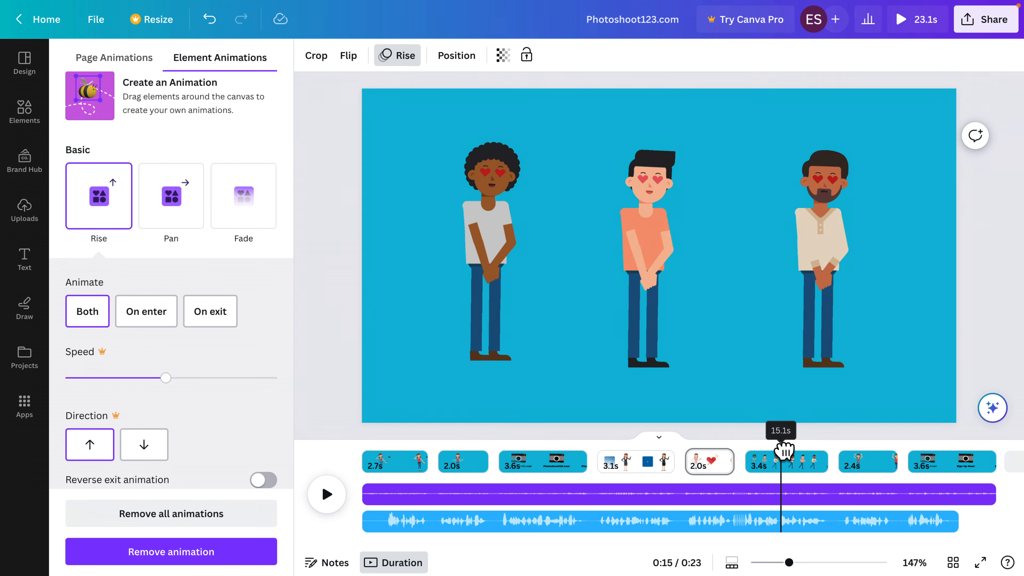
pyautogui.click(793, 468)
pyautogui.click(490, 294)
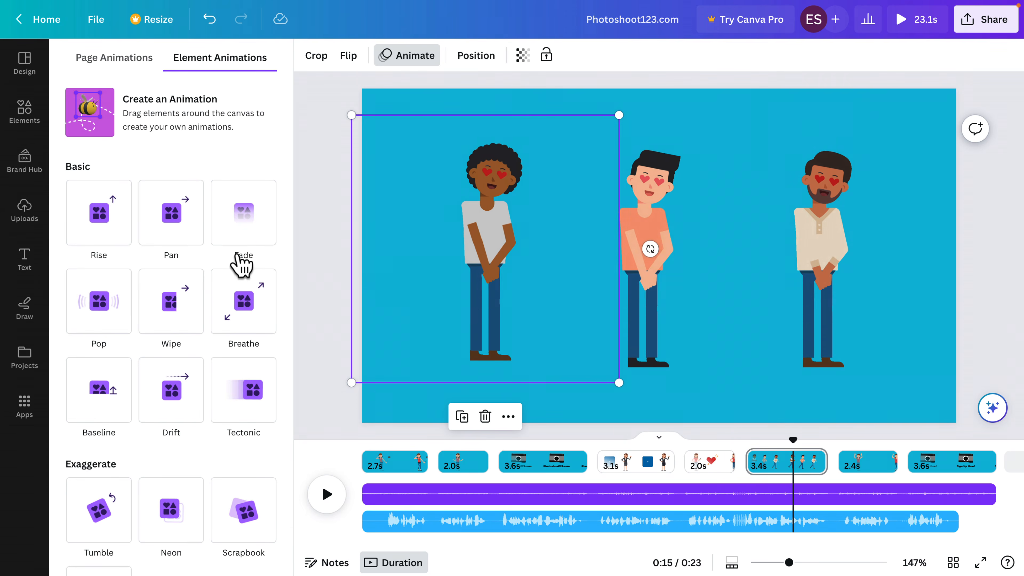
pyautogui.click(163, 228)
pyautogui.click(636, 256)
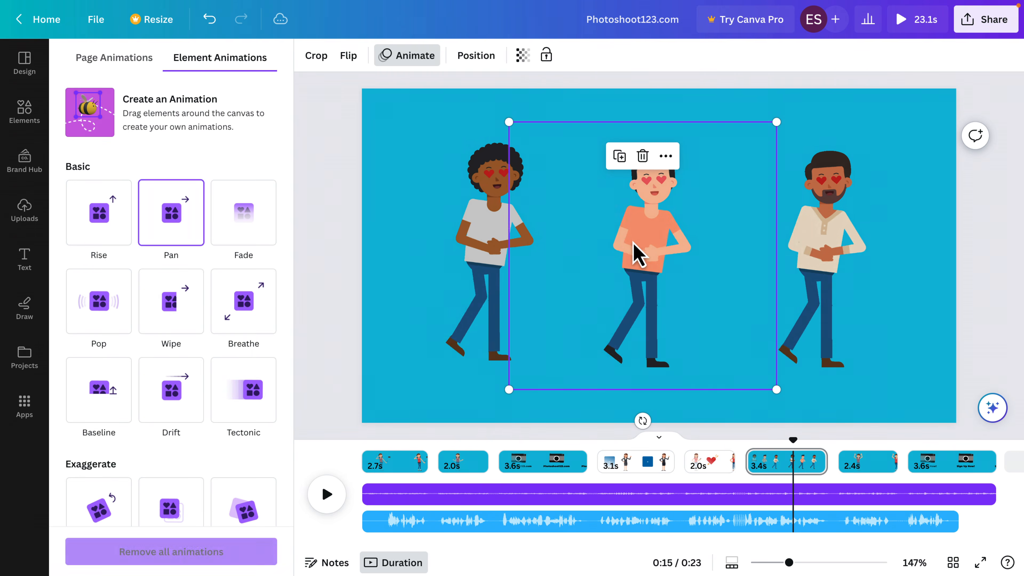
pyautogui.click(99, 212)
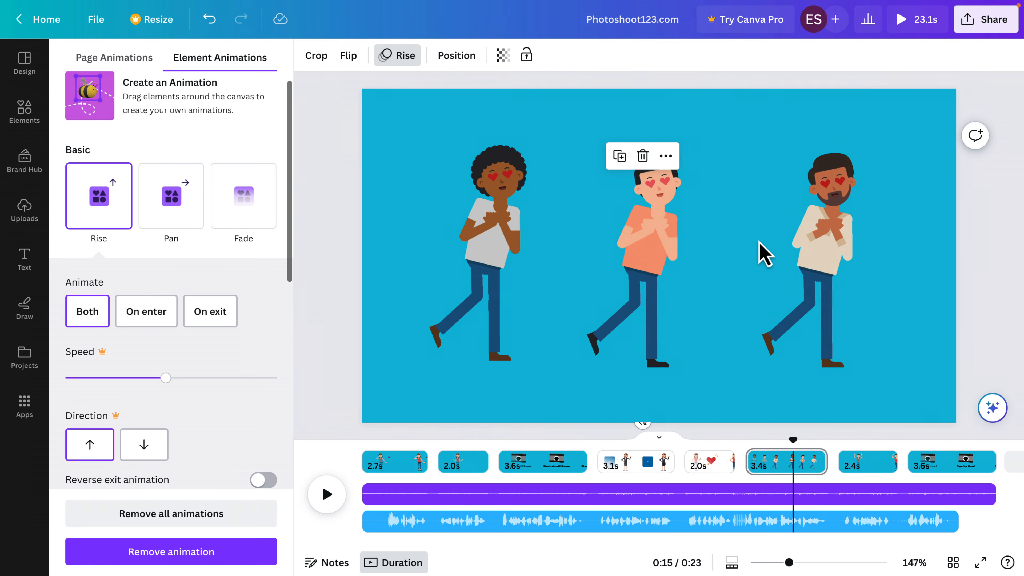
pyautogui.click(799, 252)
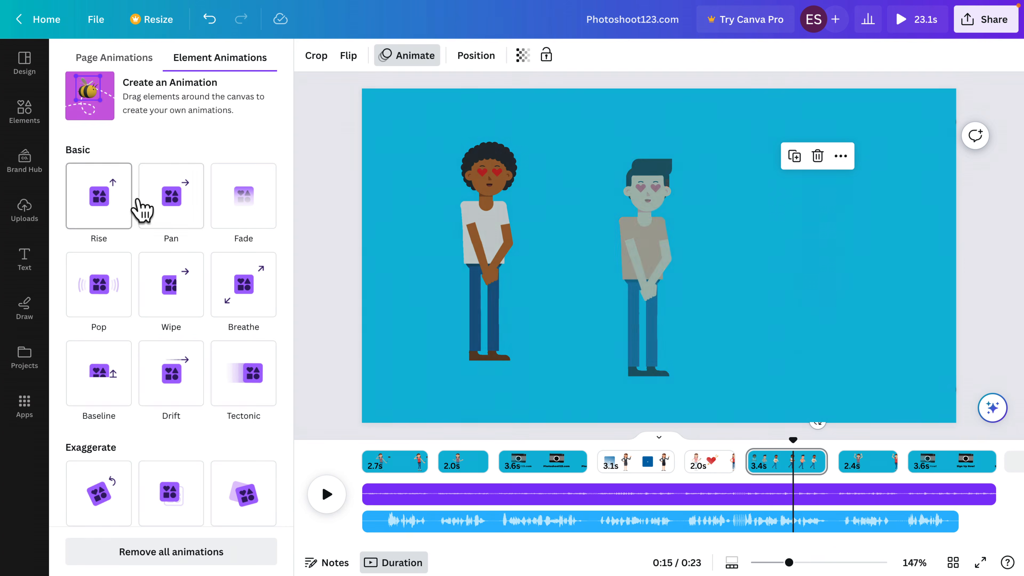
pyautogui.click(162, 208)
# - Give the cheering woman on the seventh page the Rise animation
pyautogui.moveTo(796, 440); pyautogui.dragTo(837, 441)
pyautogui.click(866, 468)
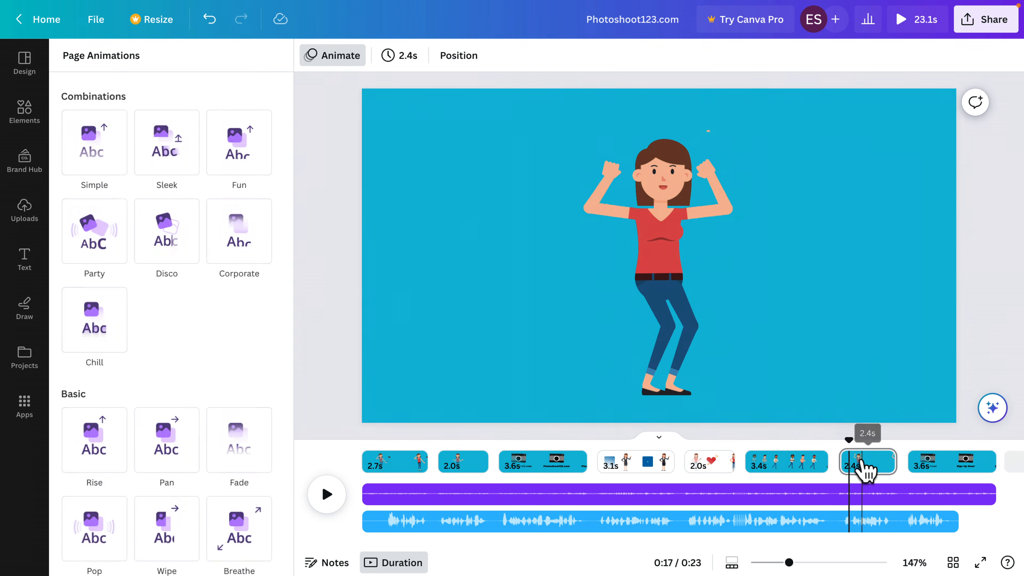
pyautogui.click(863, 464)
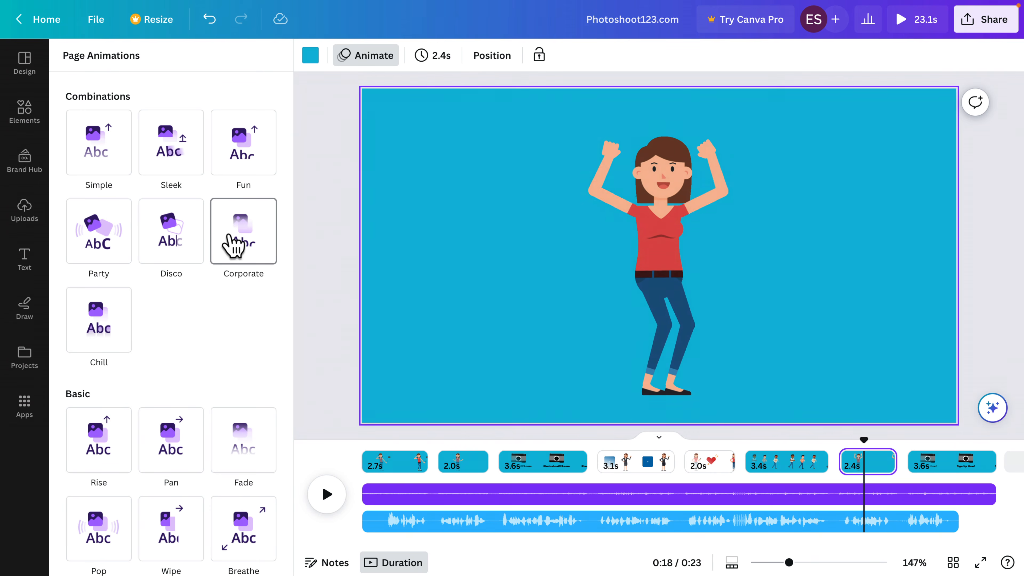
pyautogui.click(647, 238)
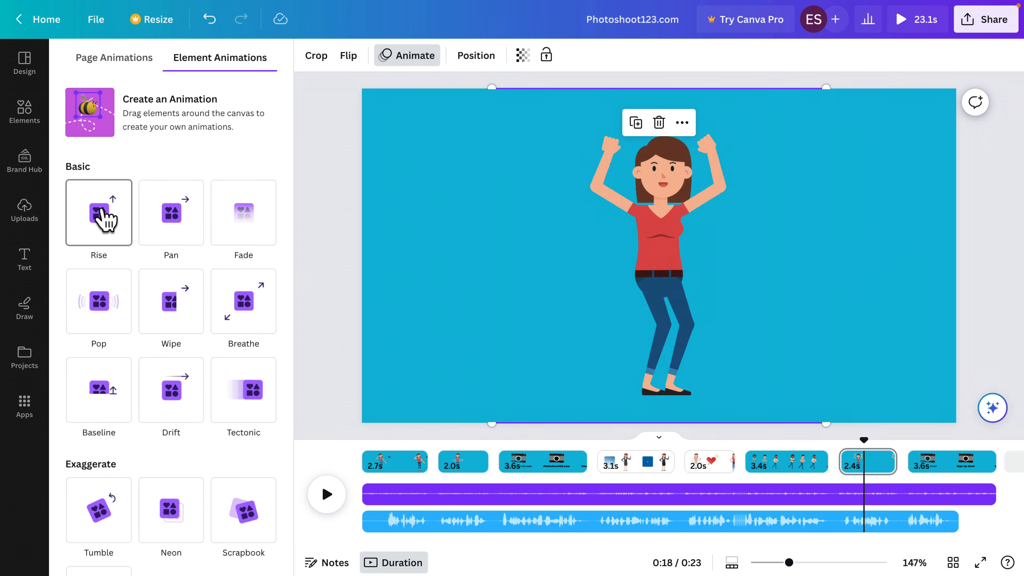
pyautogui.click(106, 220)
# - Apply the Pan animation to the camera and the "Sign Up Now!" text on the last page
pyautogui.moveTo(862, 440); pyautogui.dragTo(915, 441)
pyautogui.click(907, 468)
pyautogui.click(627, 221)
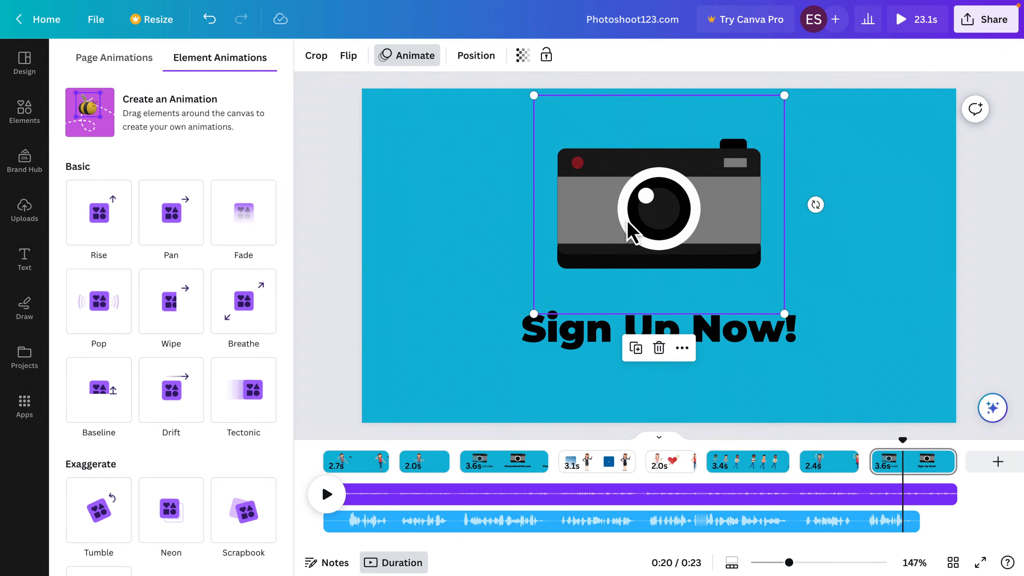
pyautogui.click(182, 226)
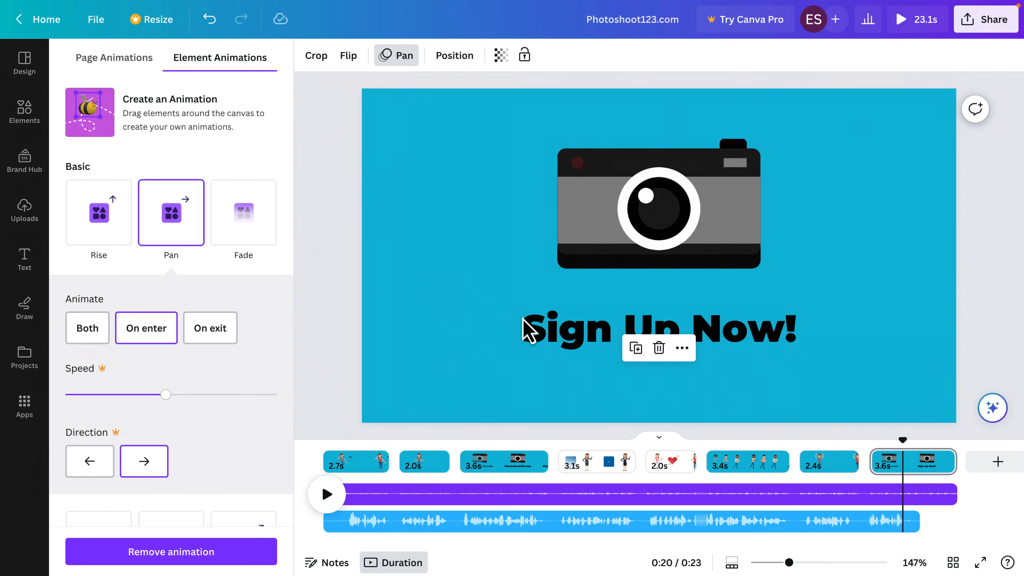
pyautogui.click(528, 329)
pyautogui.click(175, 222)
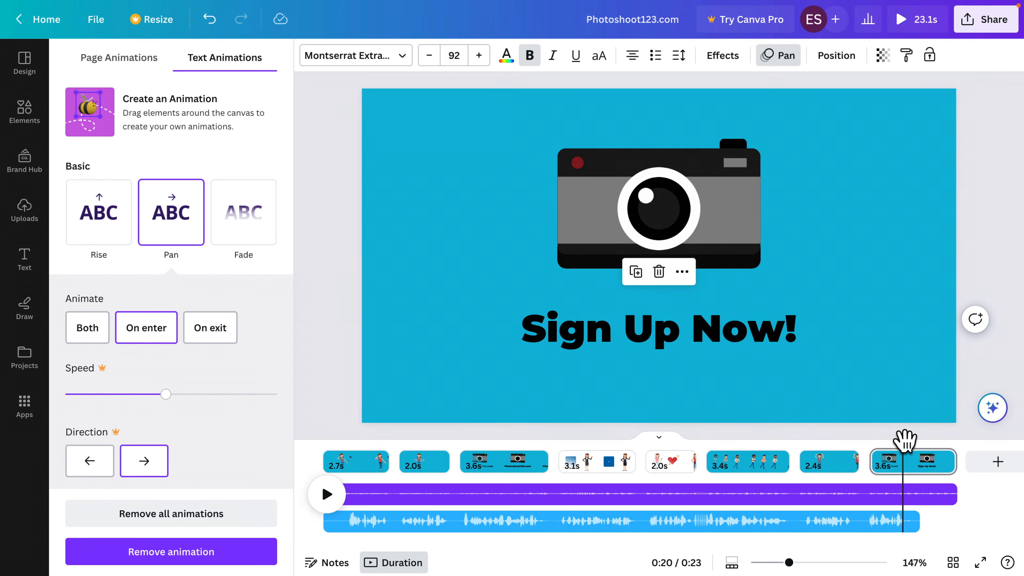
# - Give the distressed woman on the second page a Pan animation on exit only
pyautogui.moveTo(904, 441); pyautogui.dragTo(475, 472)
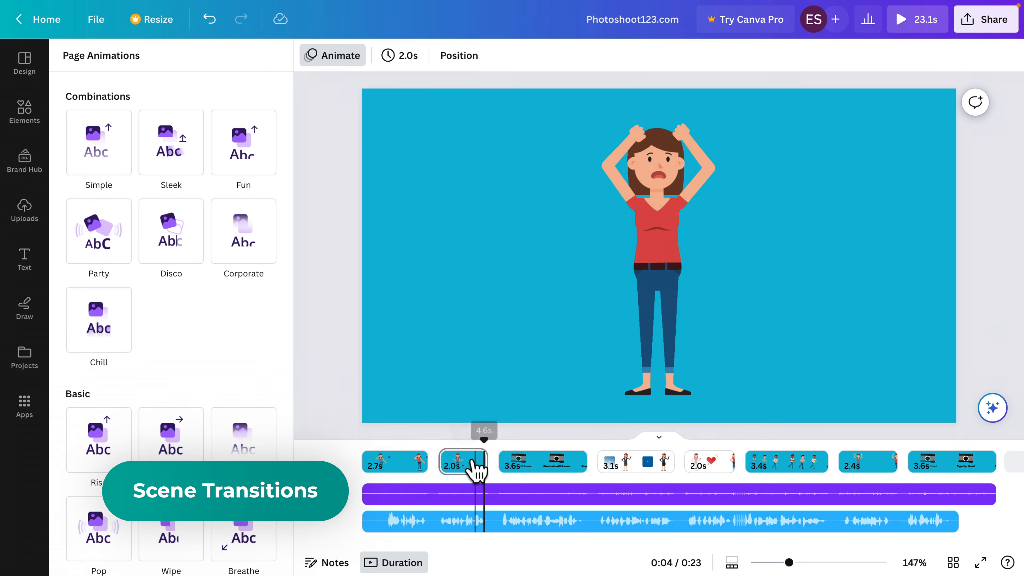
pyautogui.click(476, 469)
pyautogui.click(638, 315)
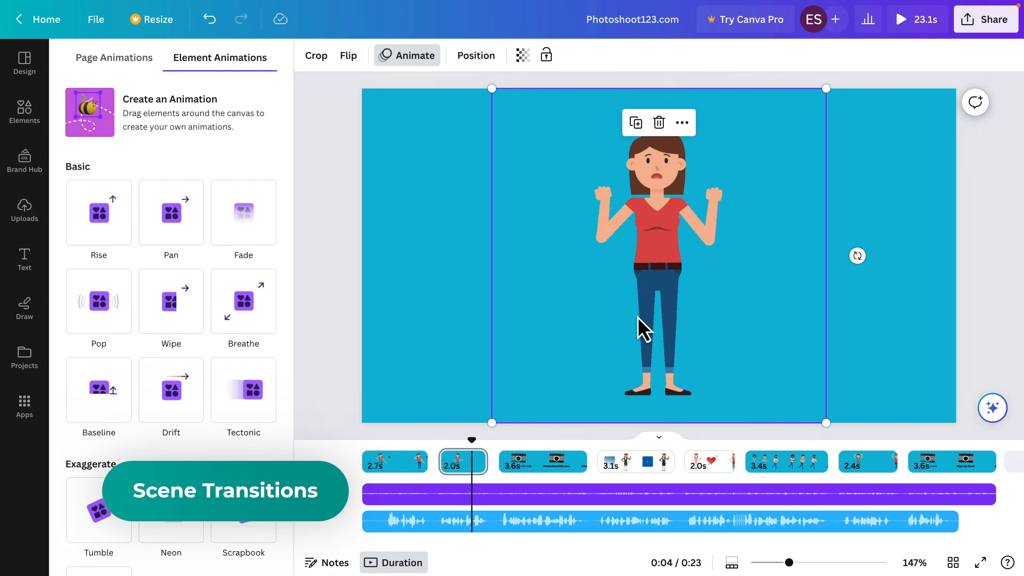
pyautogui.click(174, 226)
pyautogui.click(214, 328)
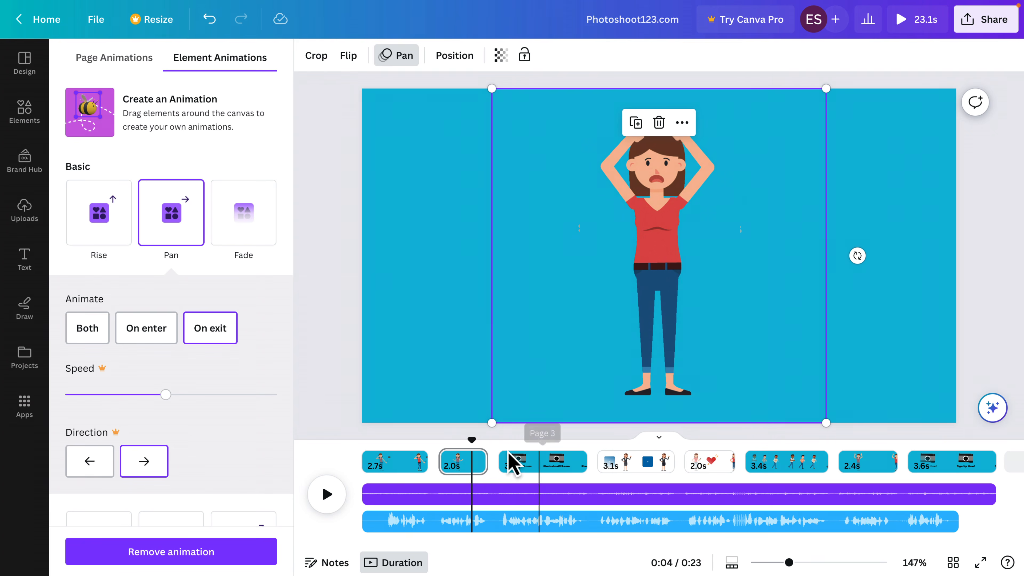
# - Preview the third page, add a Dissolve transition between it and the fourth page, and scrub towards the transition to check it
pyautogui.moveTo(473, 442); pyautogui.dragTo(519, 446)
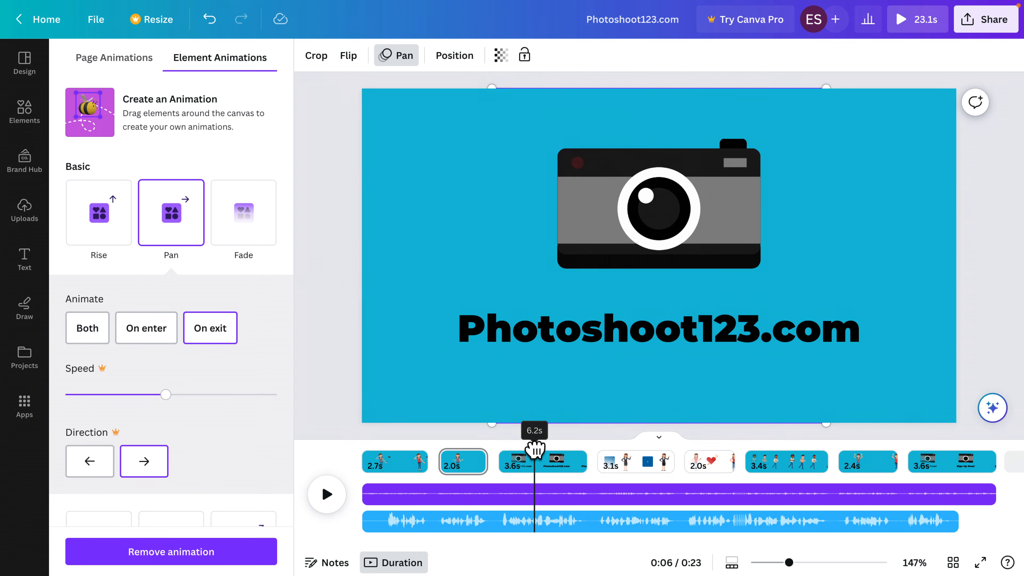
pyautogui.moveTo(550, 445); pyautogui.dragTo(583, 444)
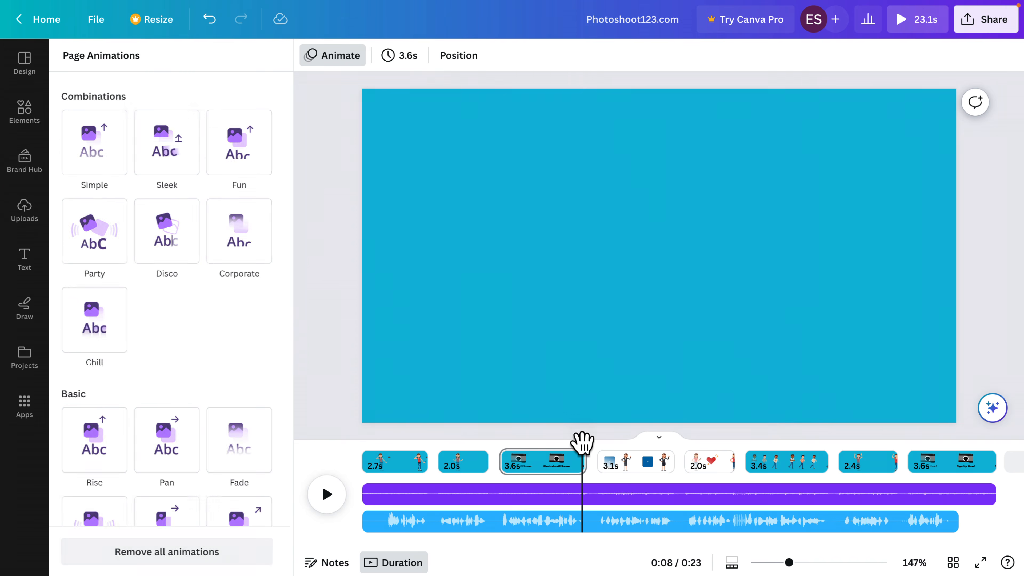
pyautogui.click(560, 470)
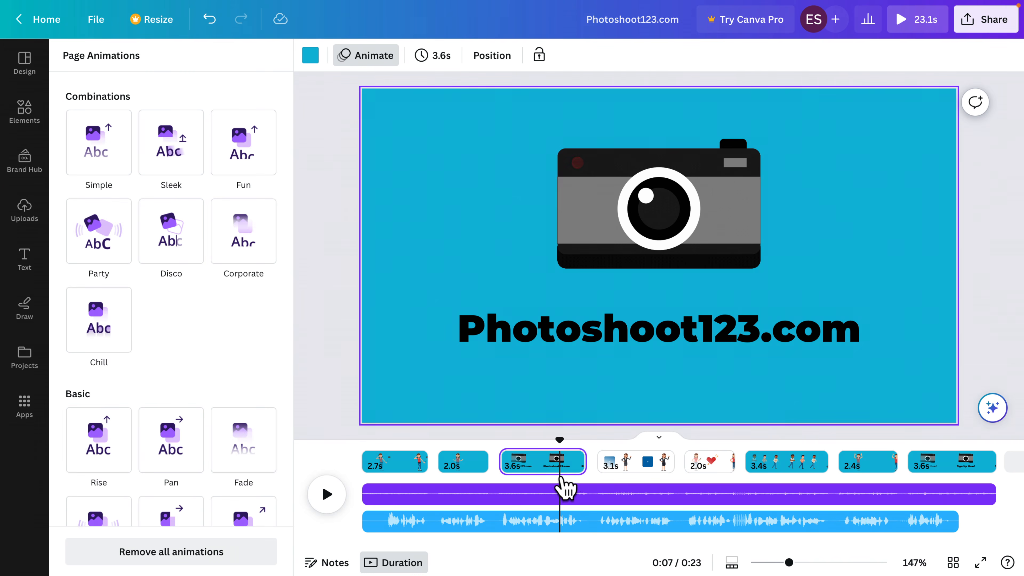
pyautogui.rightClick(572, 480)
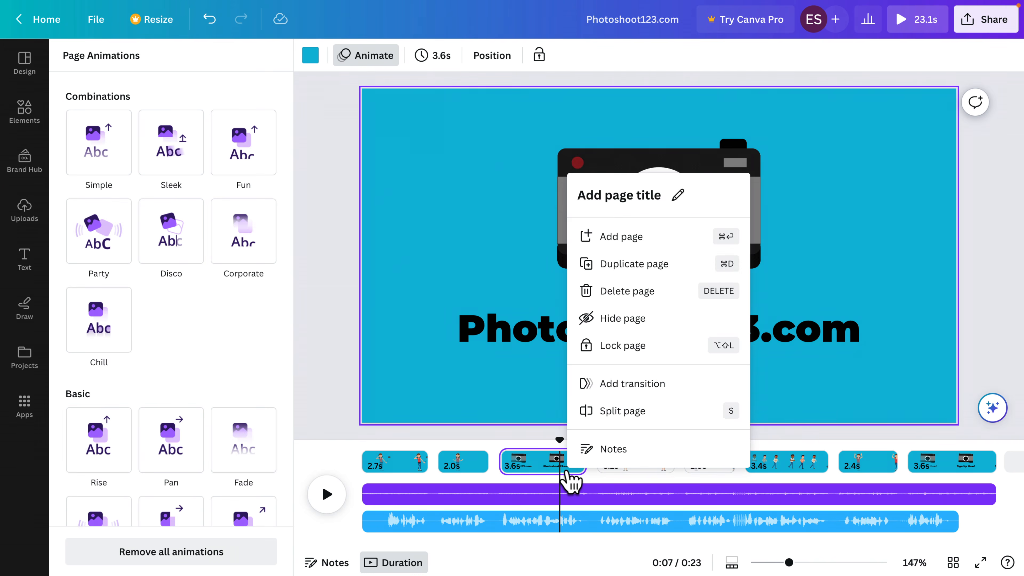
pyautogui.click(645, 393)
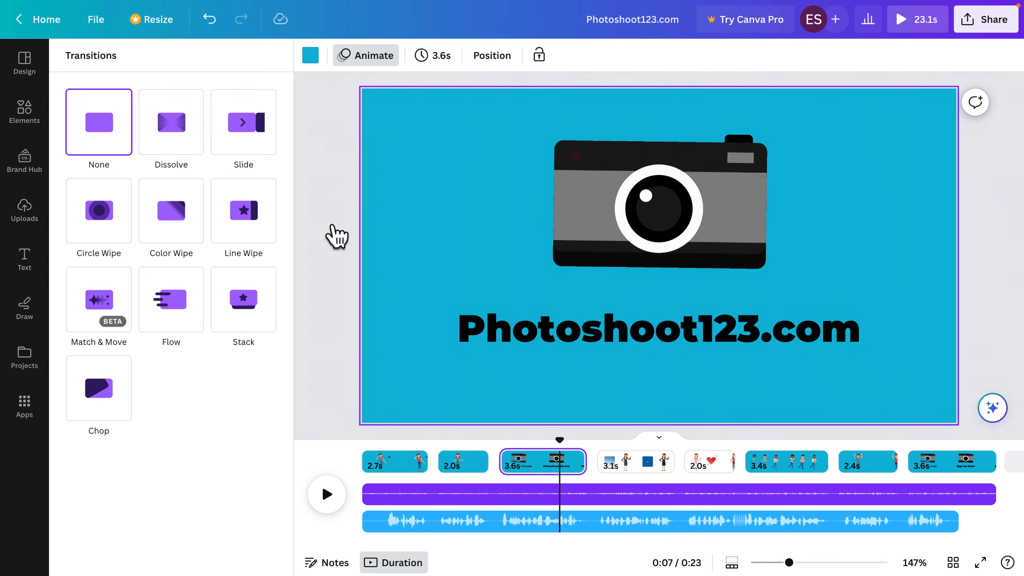
pyautogui.click(177, 135)
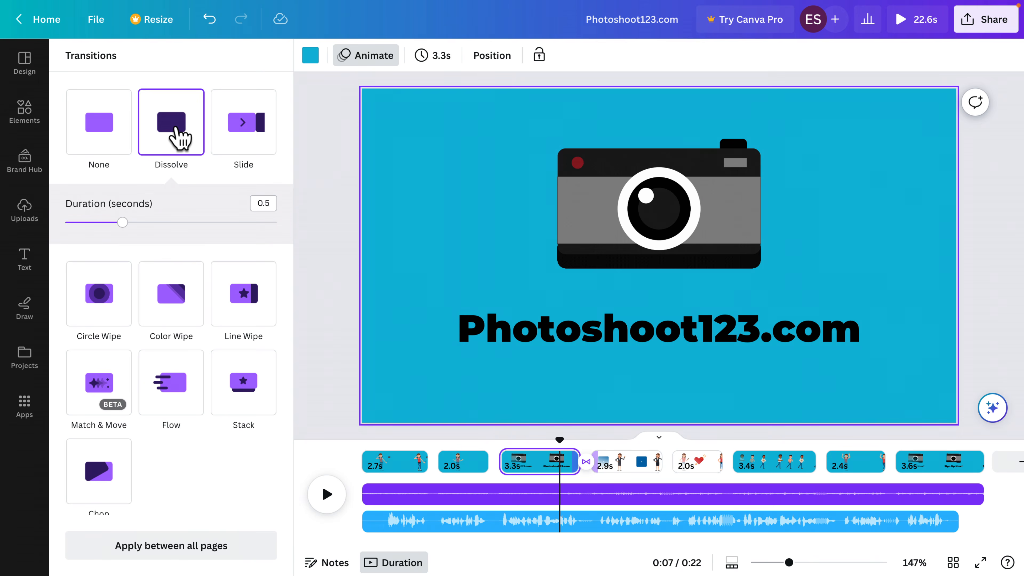
pyautogui.moveTo(565, 439)
pyautogui.mouseDown()
pyautogui.moveTo(603, 444)
pyautogui.moveTo(572, 440)
pyautogui.mouseUp()
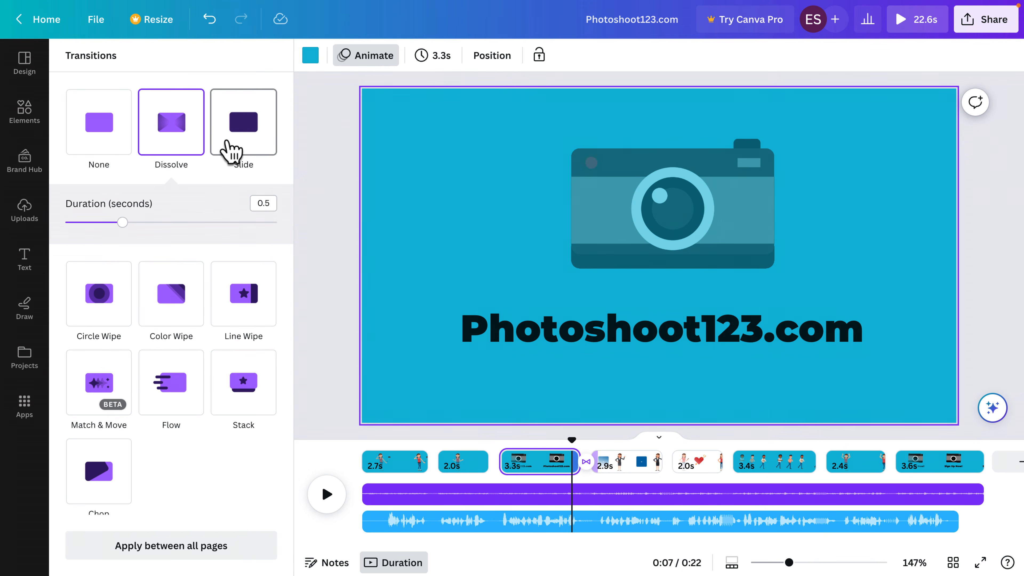
# - Change the transition between the third and fourth pages to a leftward Slide and scrub across it to check it
pyautogui.click(232, 151)
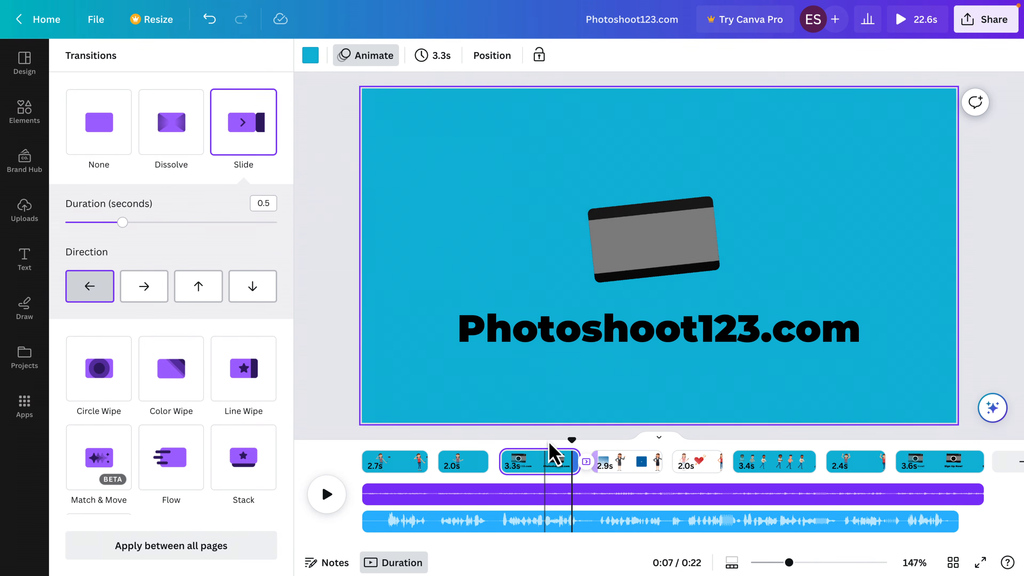
pyautogui.moveTo(572, 440); pyautogui.dragTo(716, 439)
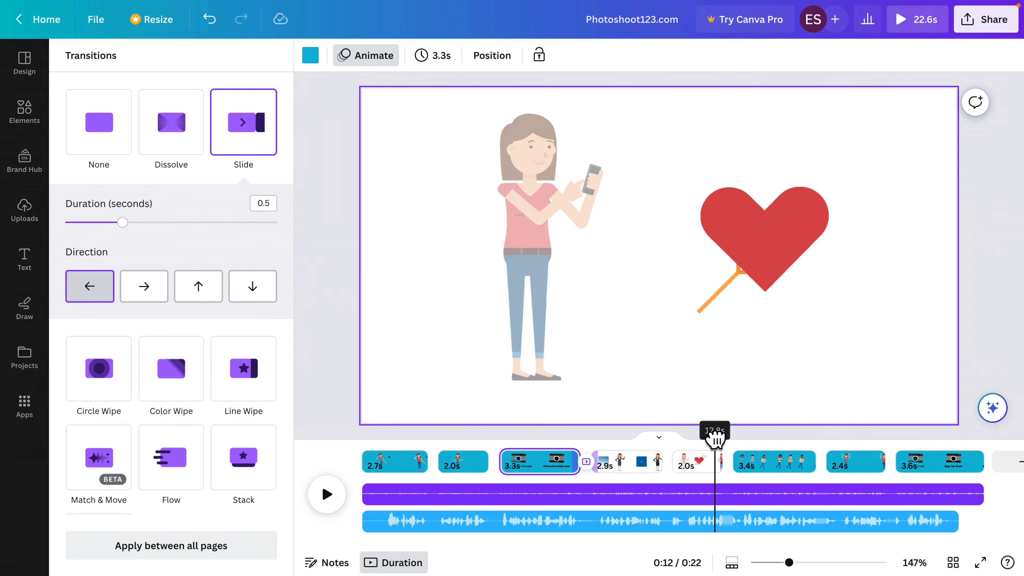
# - Add an upward Slide transition lasting 0.5 seconds between the fifth and sixth pages
pyautogui.click(707, 468)
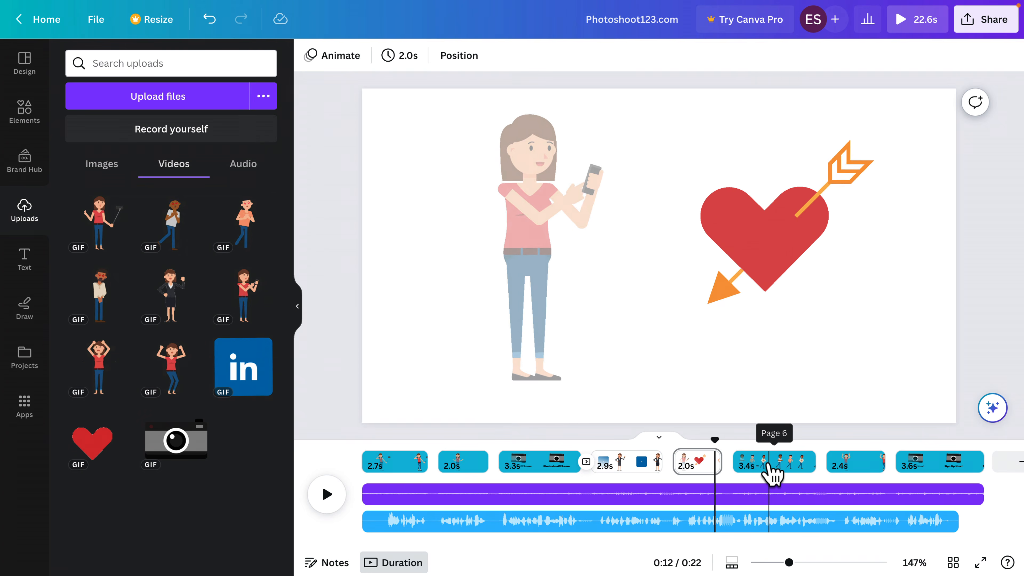
pyautogui.rightClick(711, 470)
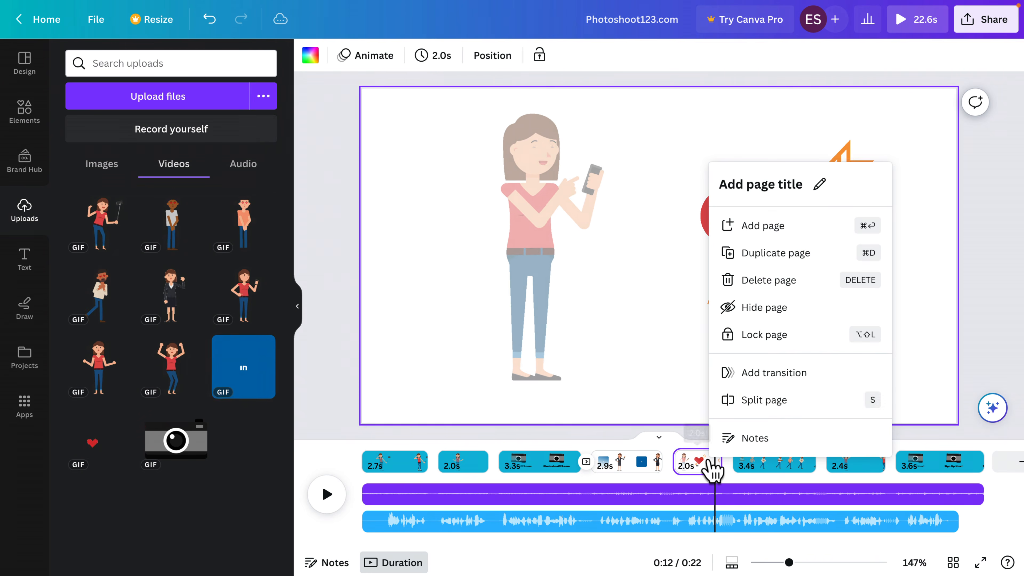
pyautogui.click(793, 381)
pyautogui.click(242, 142)
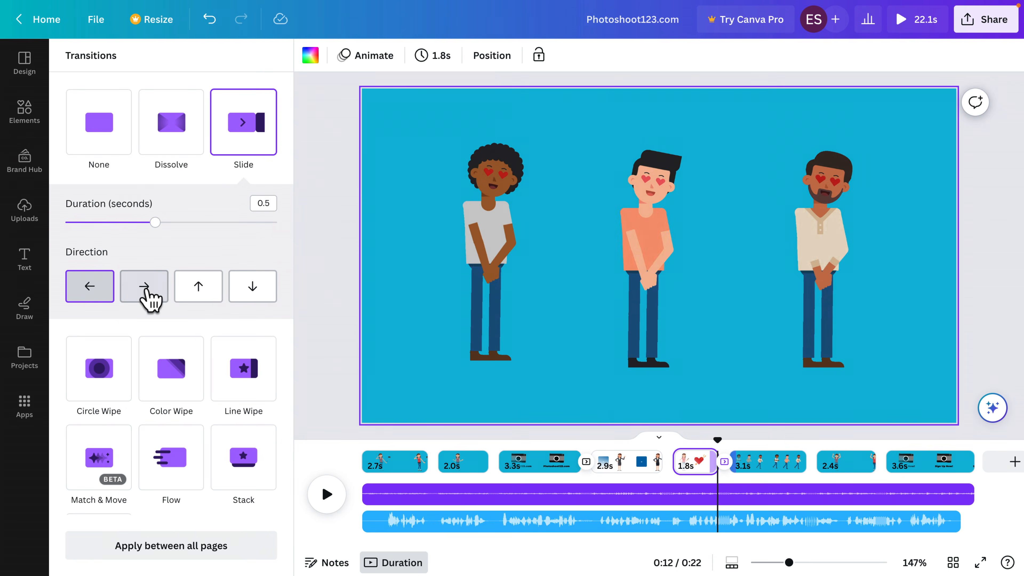
pyautogui.click(195, 291)
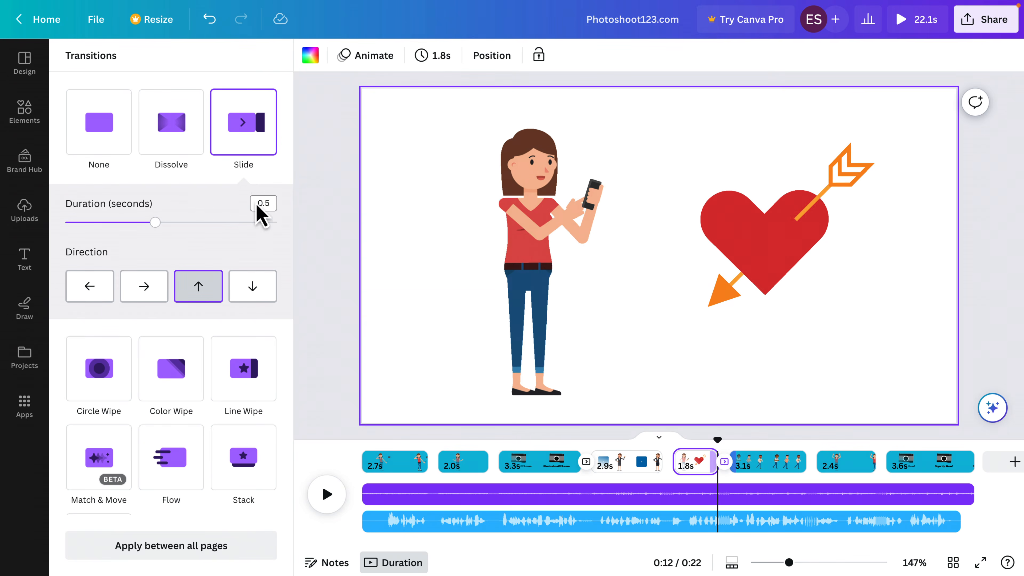
pyautogui.moveTo(172, 226)
pyautogui.mouseDown()
pyautogui.moveTo(194, 229)
pyautogui.moveTo(157, 225)
pyautogui.mouseUp()
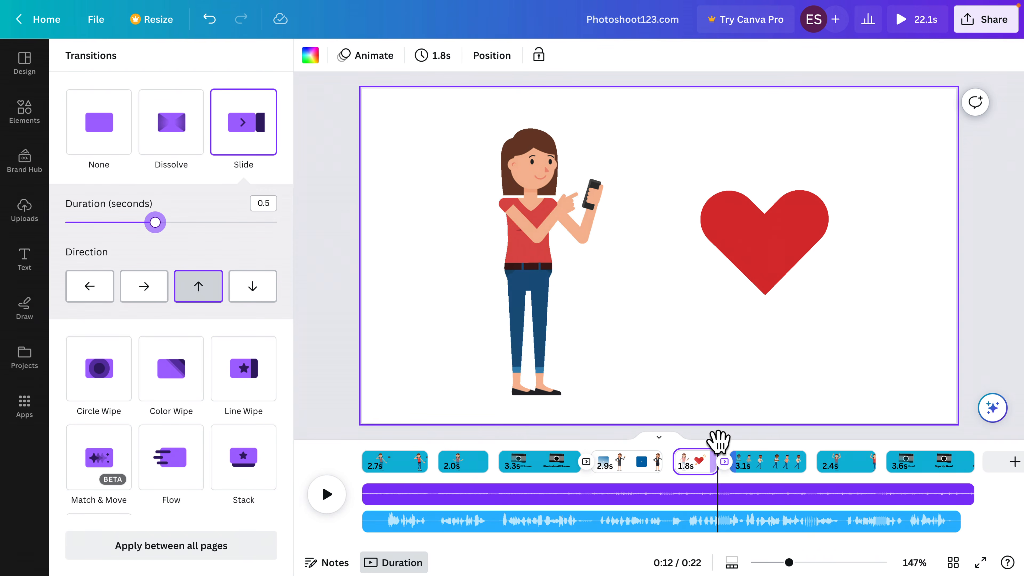
# - Play the whole video from the beginning to check the animations and transitions against the voice-over
pyautogui.moveTo(719, 441); pyautogui.dragTo(354, 440)
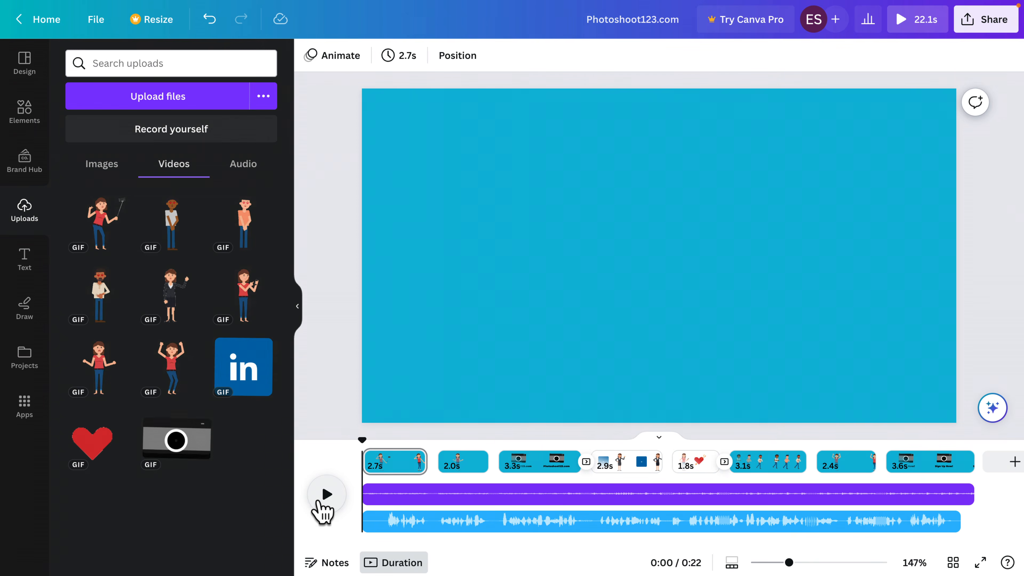
pyautogui.click(325, 503)
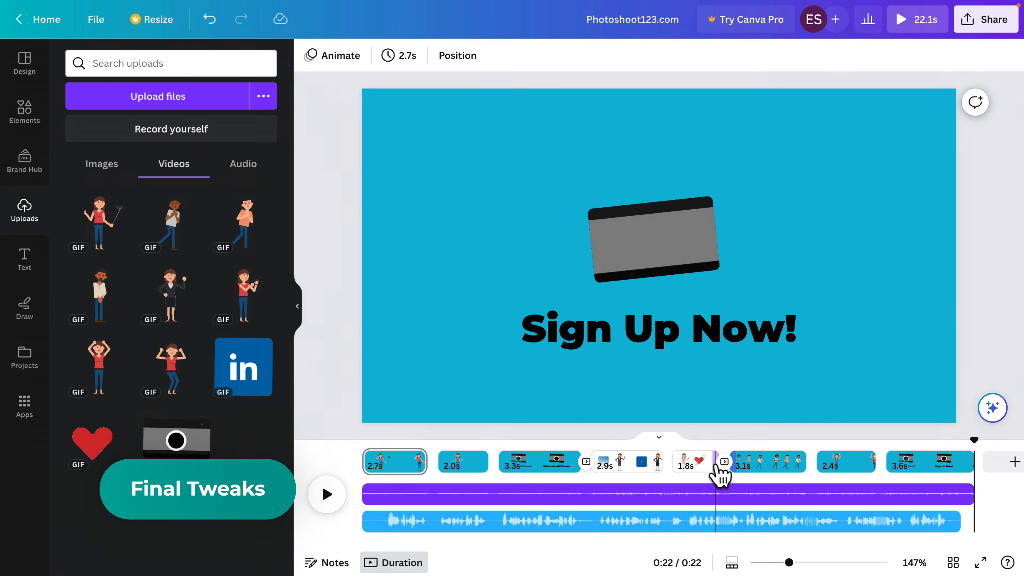
# - Extend the fifth page to 2.3 s and the sixth page to 3.8 s, and trim the seventh page slightly
pyautogui.moveTo(714, 471); pyautogui.dragTo(727, 468)
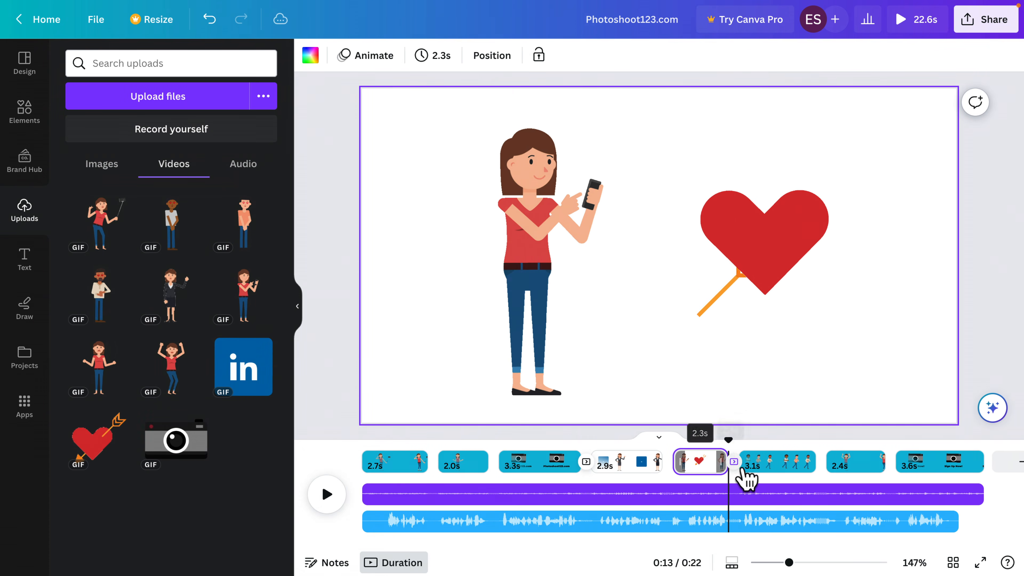
pyautogui.moveTo(815, 462); pyautogui.dragTo(829, 465)
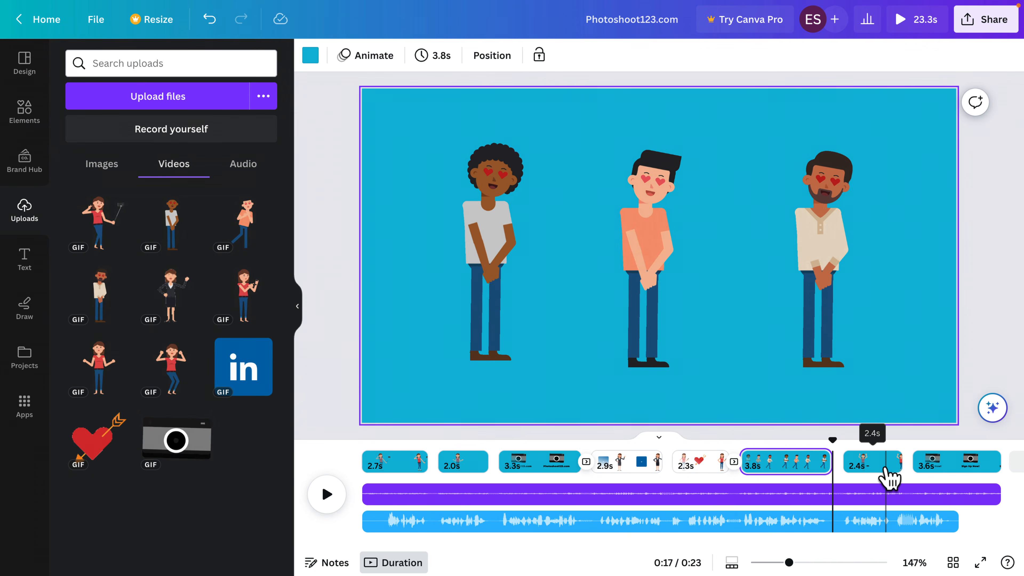
pyautogui.moveTo(899, 465); pyautogui.dragTo(894, 464)
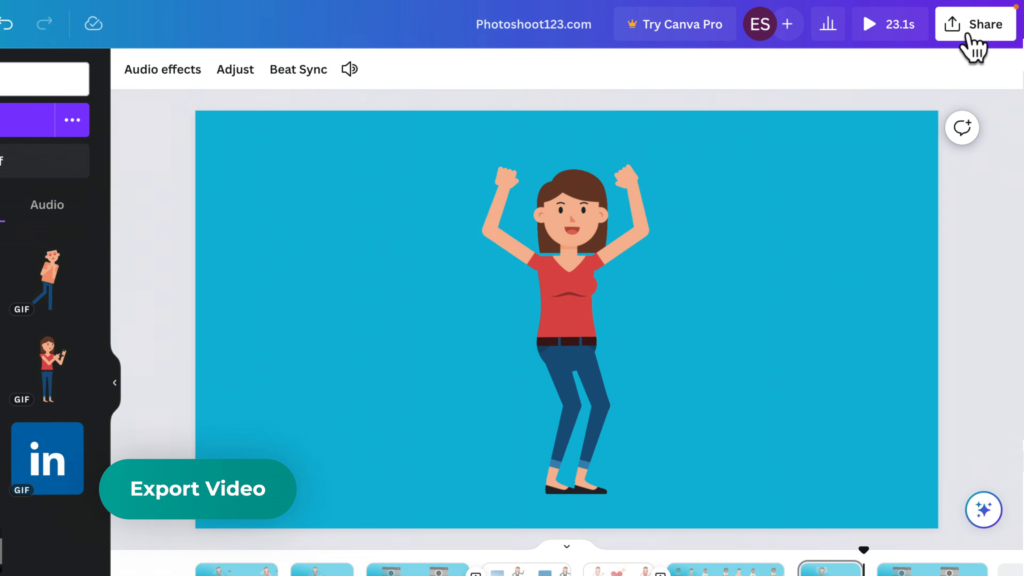
# - Download all eight pages of the design as an MP4 video at 1080p (HD)
pyautogui.click(970, 36)
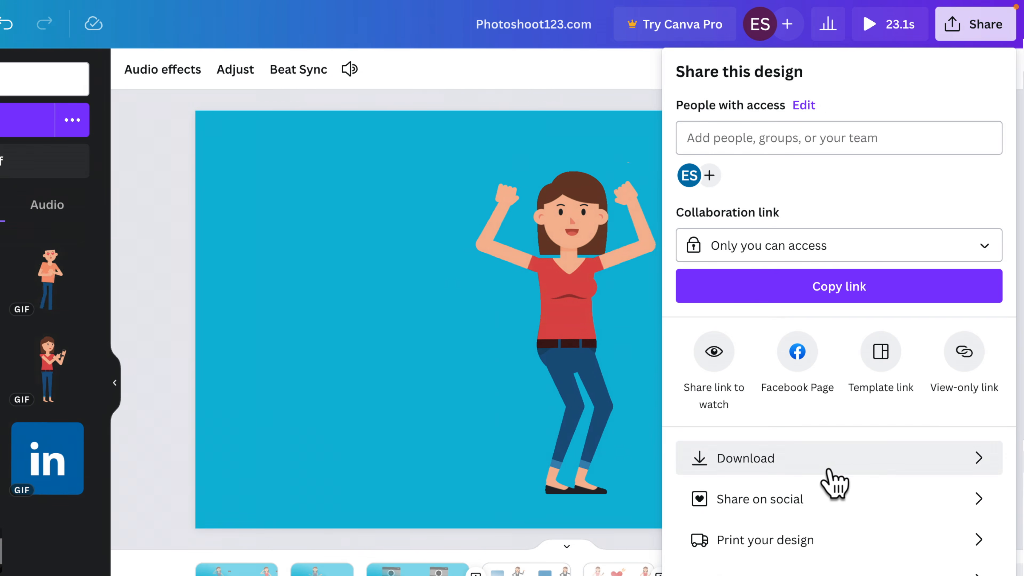
pyautogui.click(784, 473)
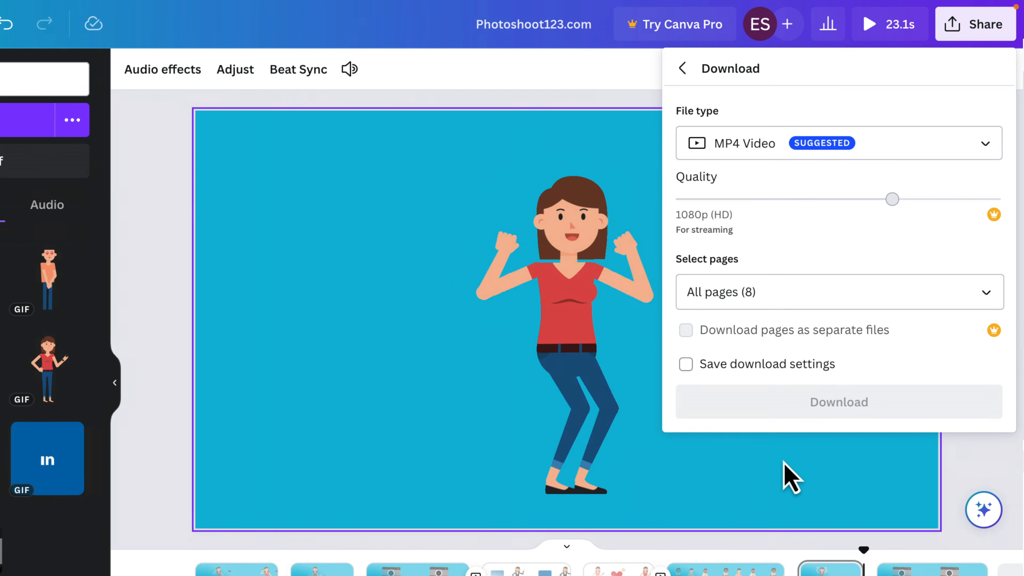
pyautogui.click(871, 157)
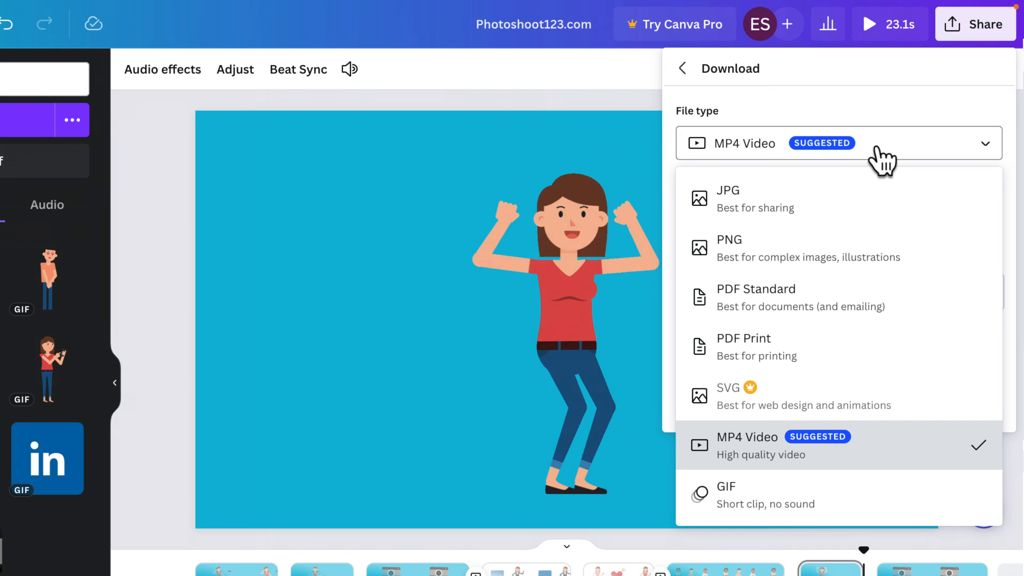
pyautogui.click(882, 158)
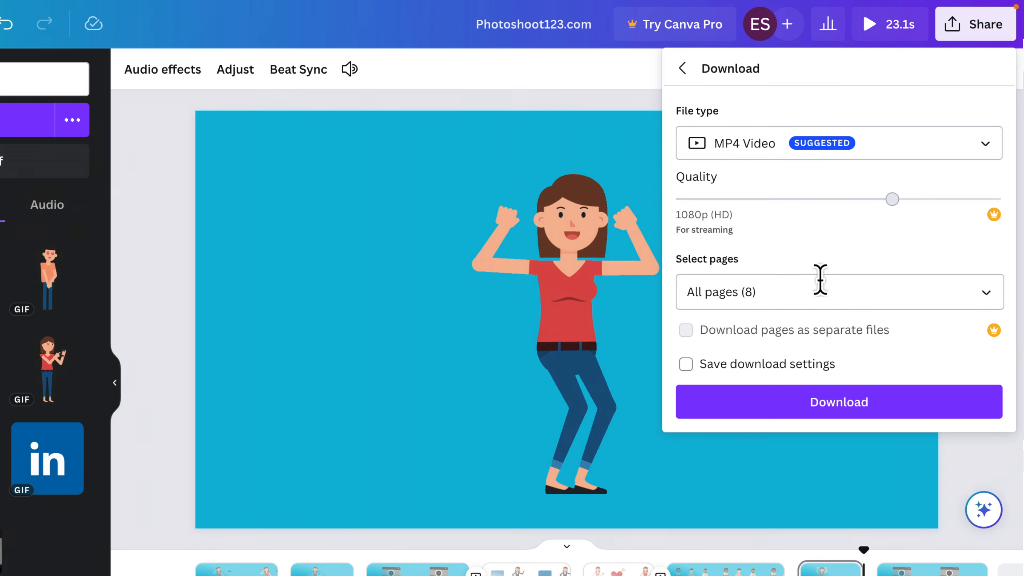
pyautogui.click(844, 420)
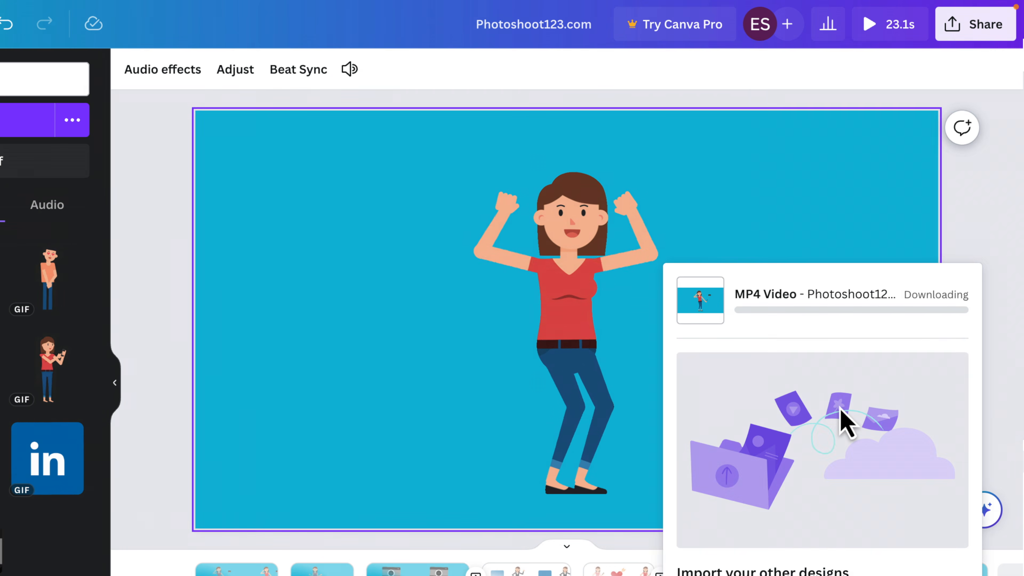